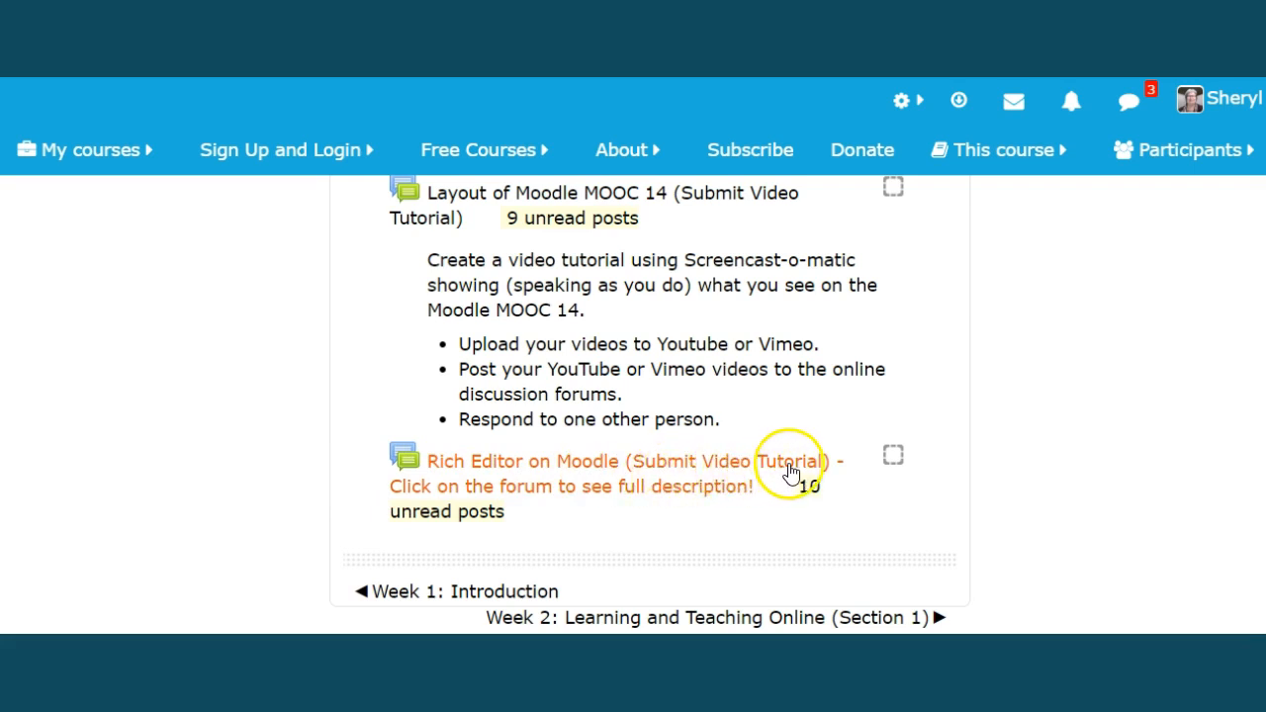
Step: In the Rich Editor on Moodle forum, start a new discussion topic with the subject "Moodle MOOC 14 tutorial of Possibilities"
click(791, 475)
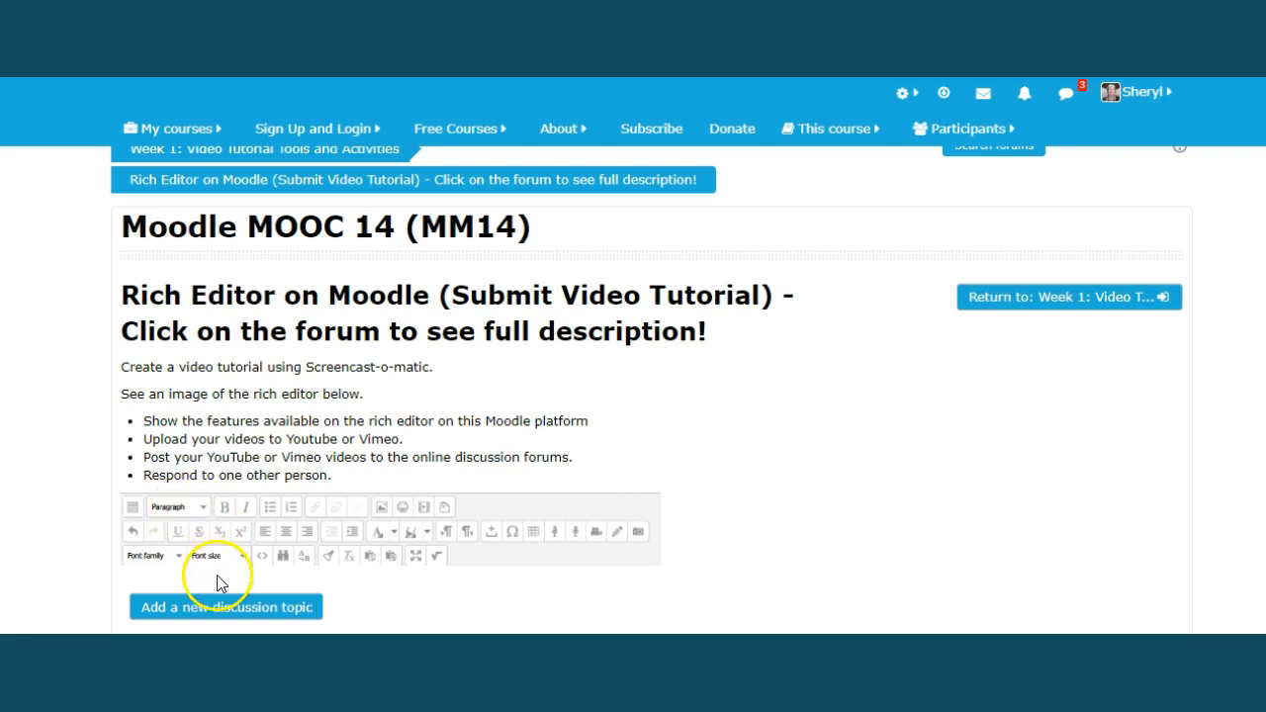
click(220, 611)
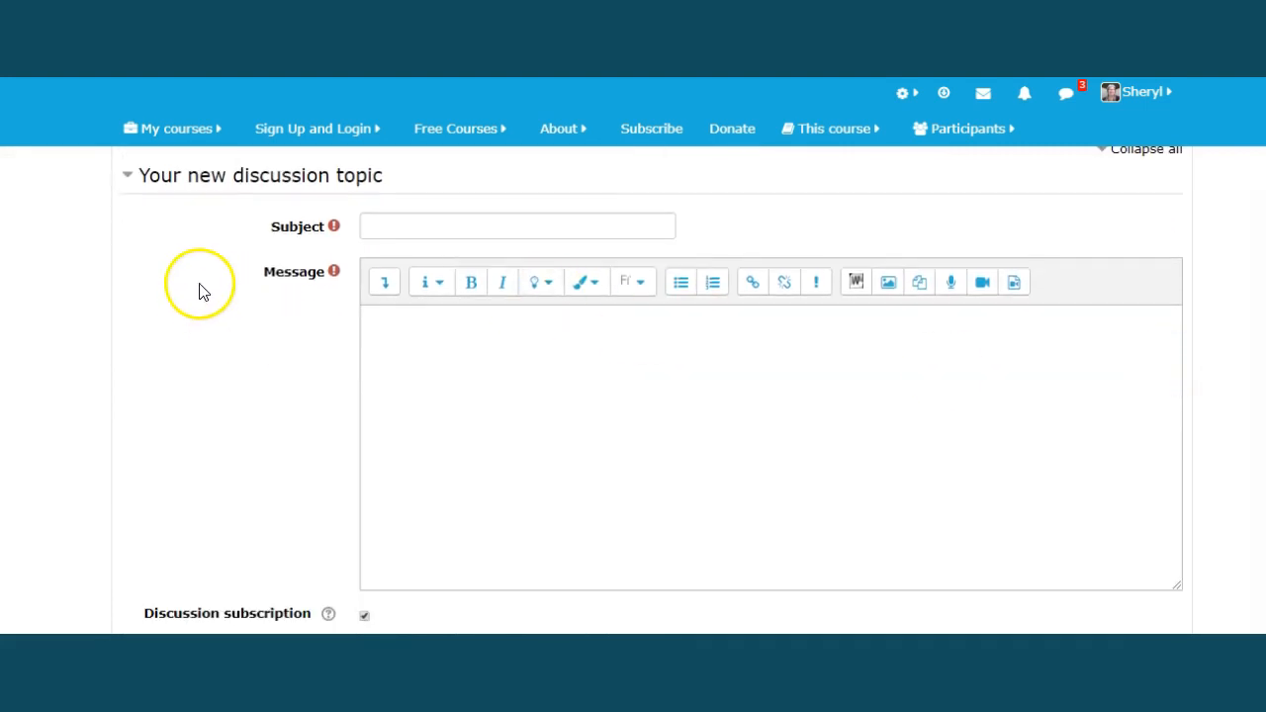
click(411, 226)
text(M)
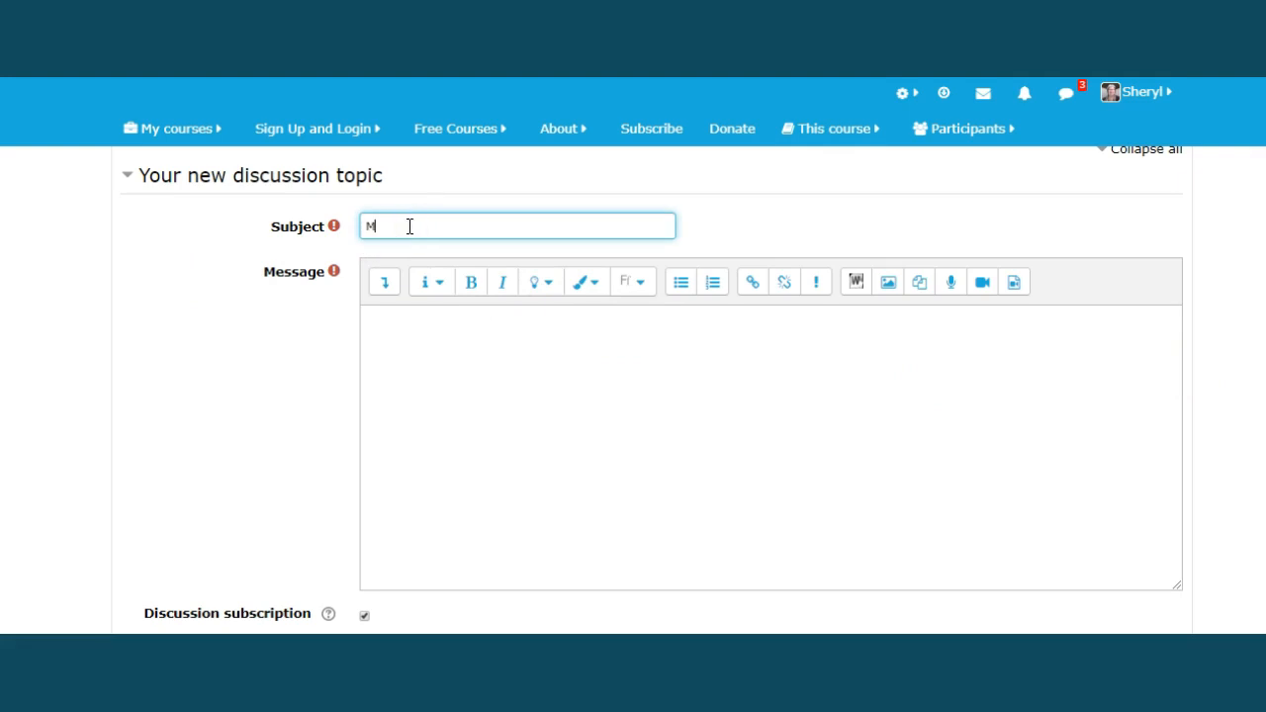
text(oodle MOOC 14 tutor)
key(BackSpace)
text(torial of Possibilities)
Step: Show the advanced formatting buttons of the message editor
click(396, 335)
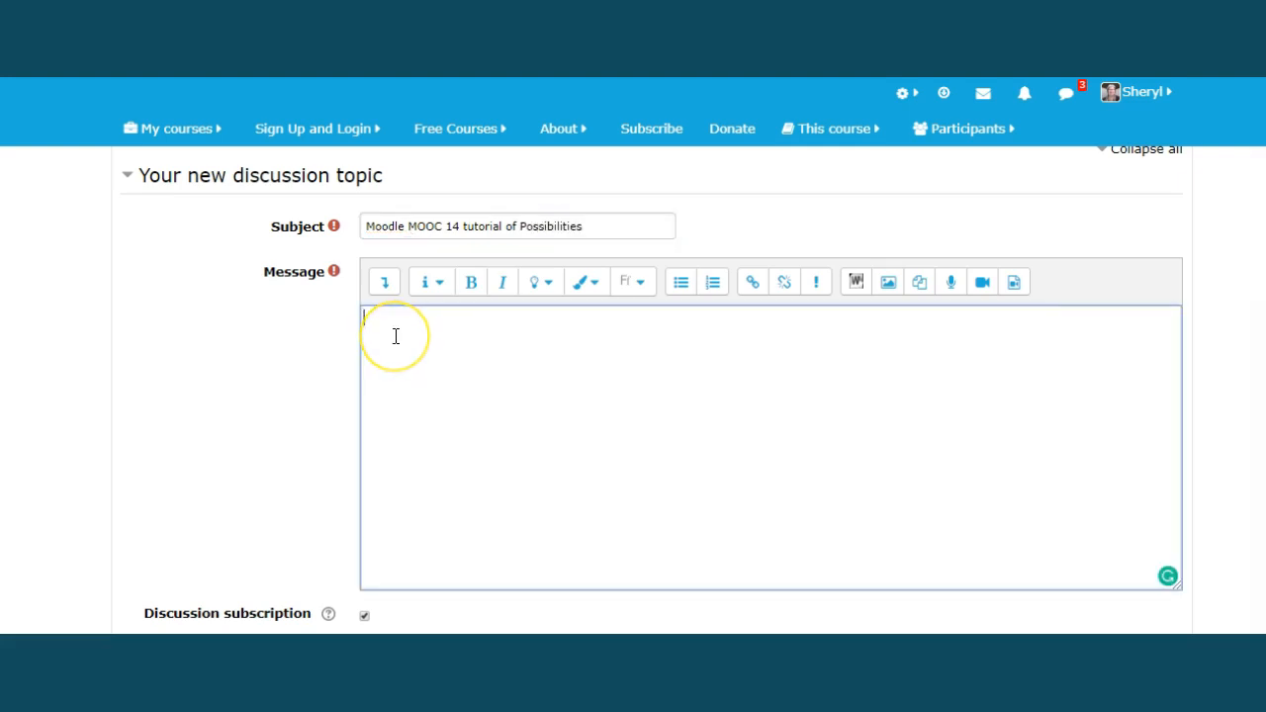
click(399, 341)
click(384, 283)
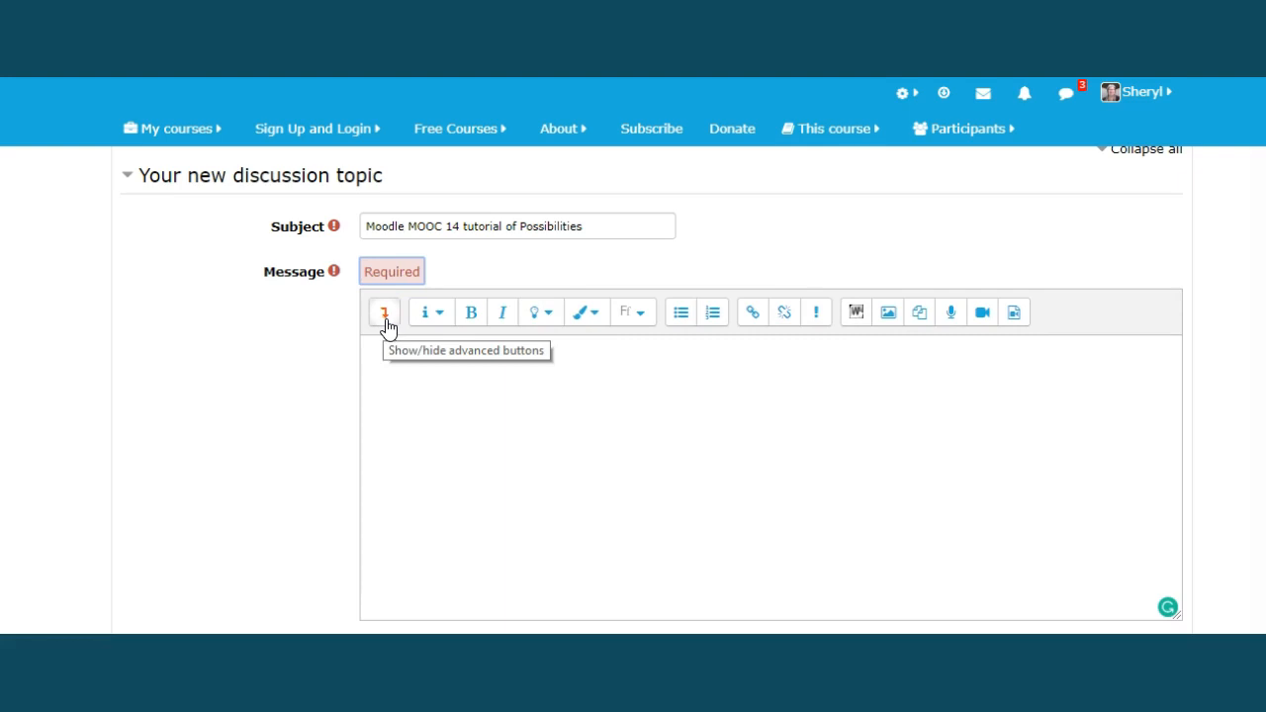
click(384, 314)
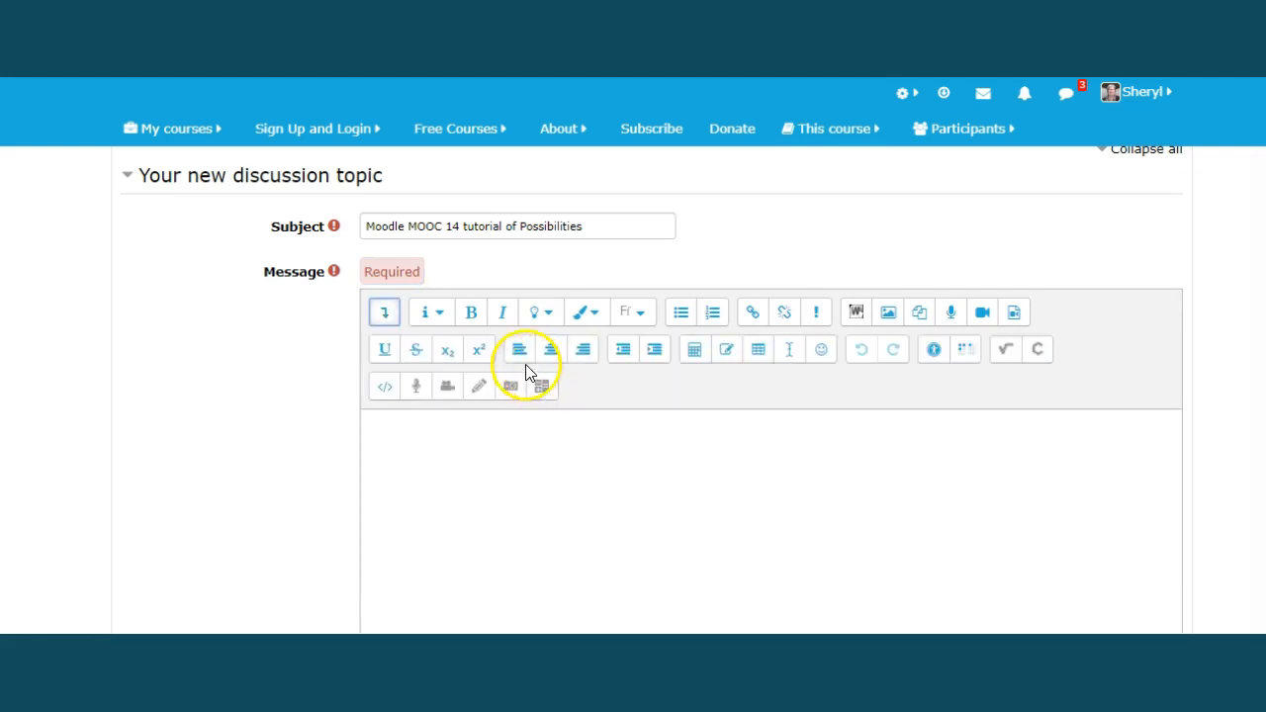
Step: Enter "Moodle MOOC 14 Site Discoveries" in the message as a large heading
click(438, 315)
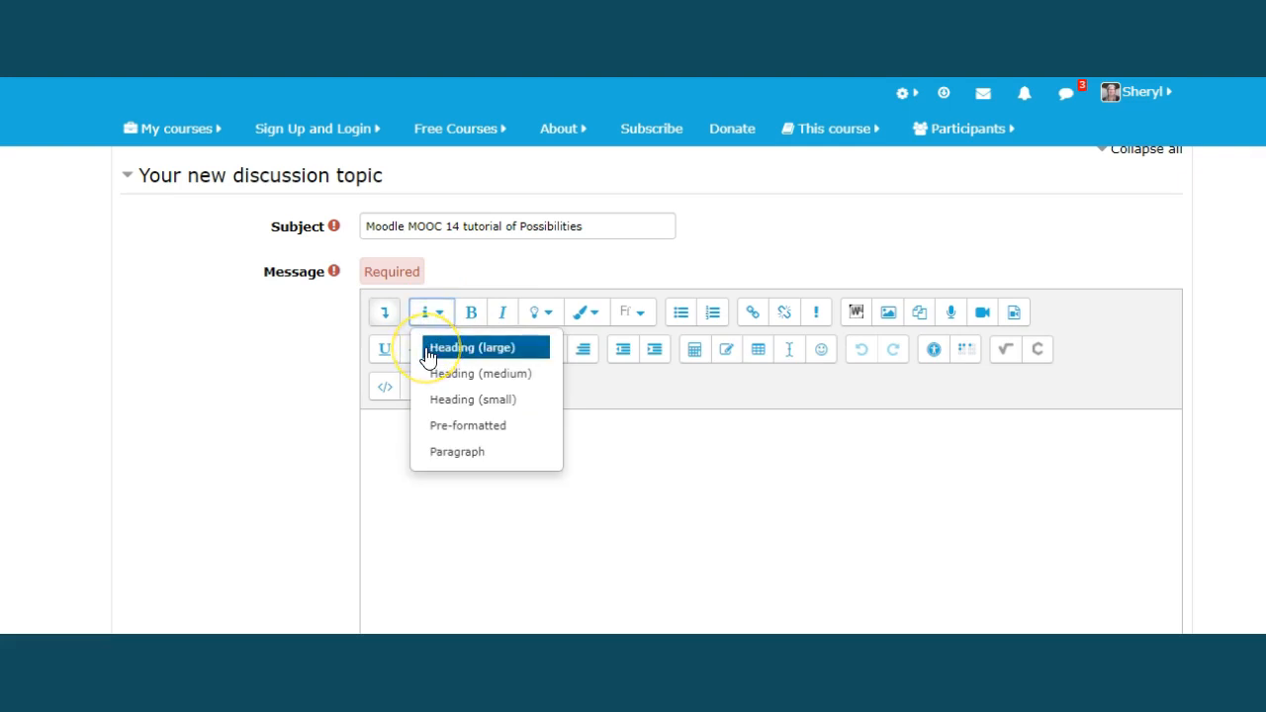
click(426, 348)
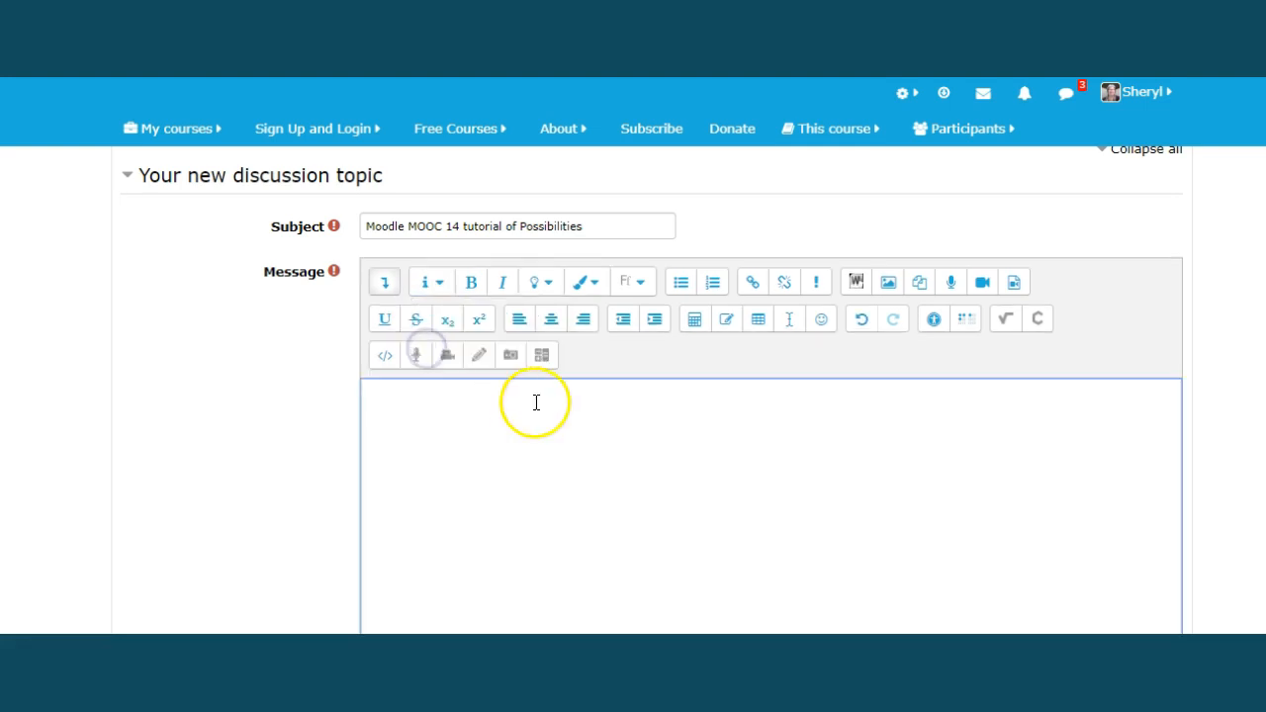
click(613, 418)
text(Moodle MOOC 14 Site Discoveries)
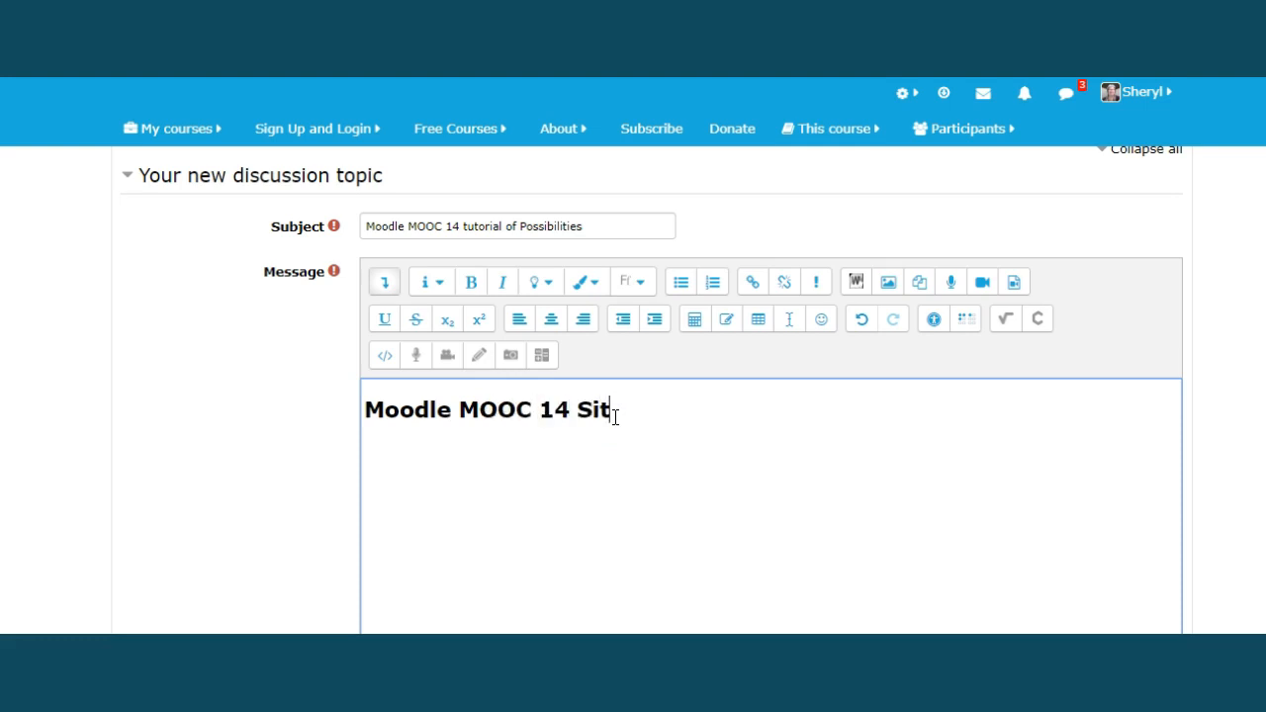
click(625, 401)
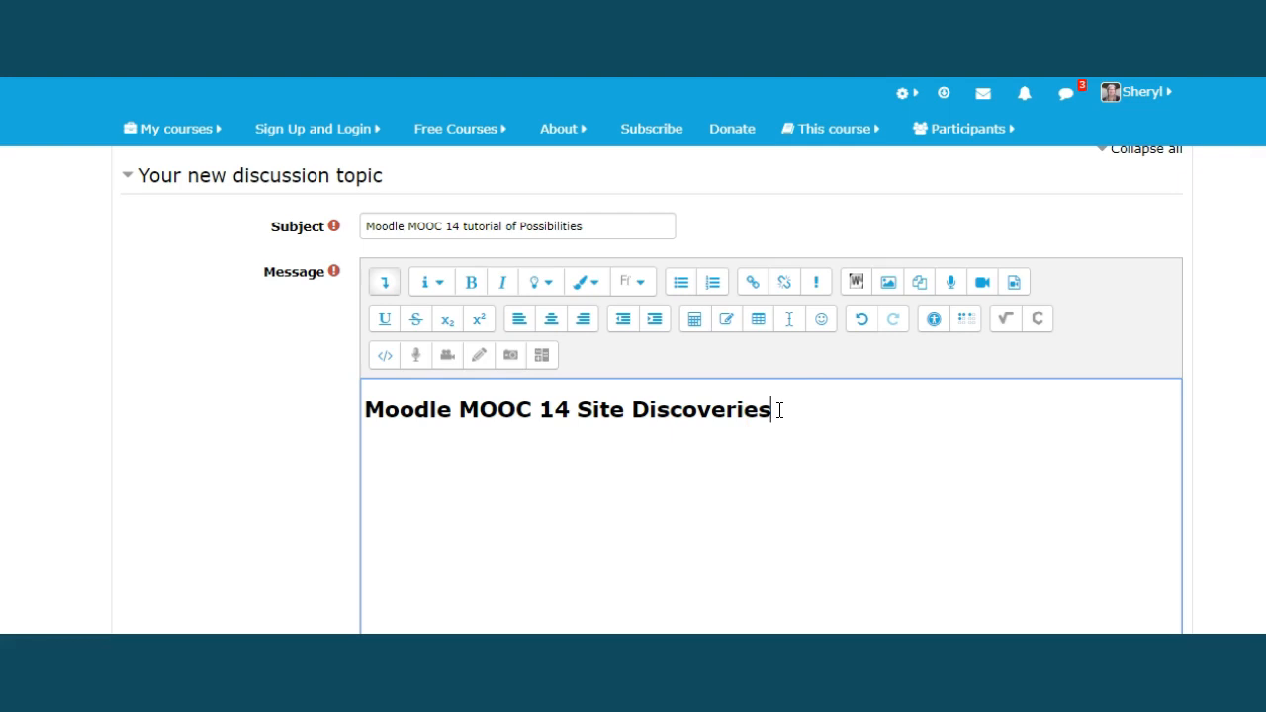
Step: Center the message heading and start a new left-aligned line below it
drag(780, 411, 359, 430)
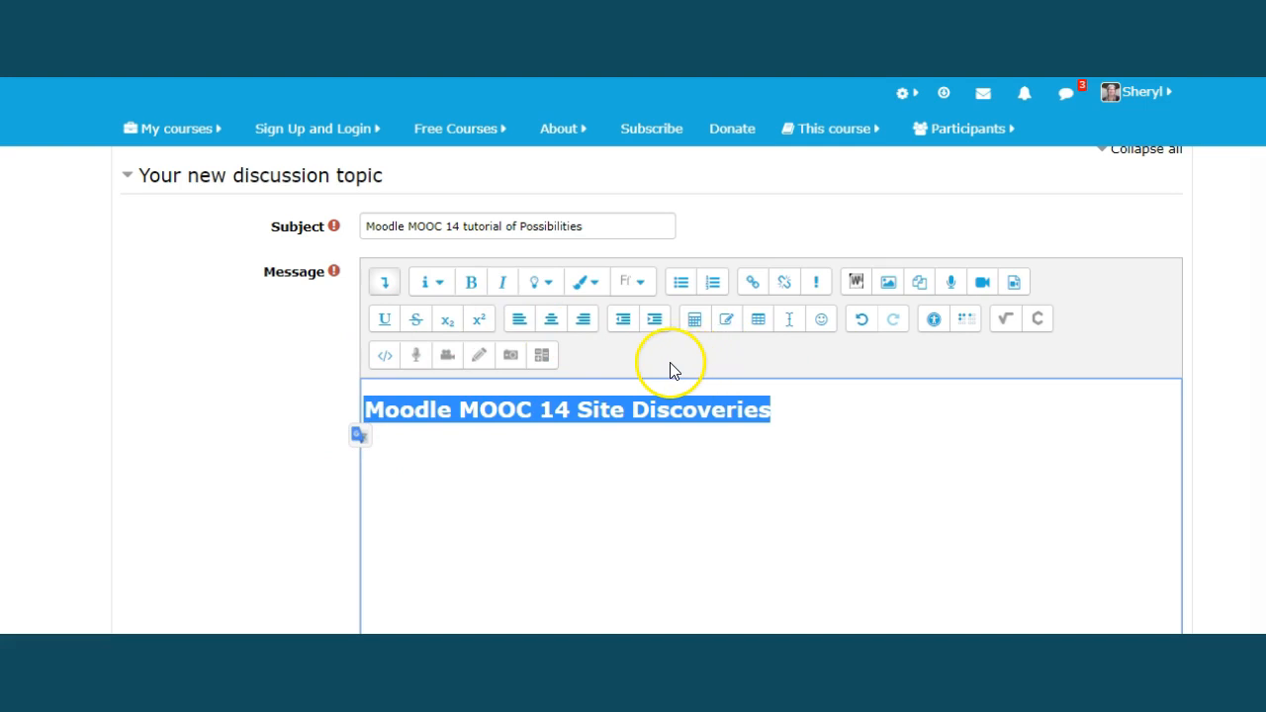
click(552, 329)
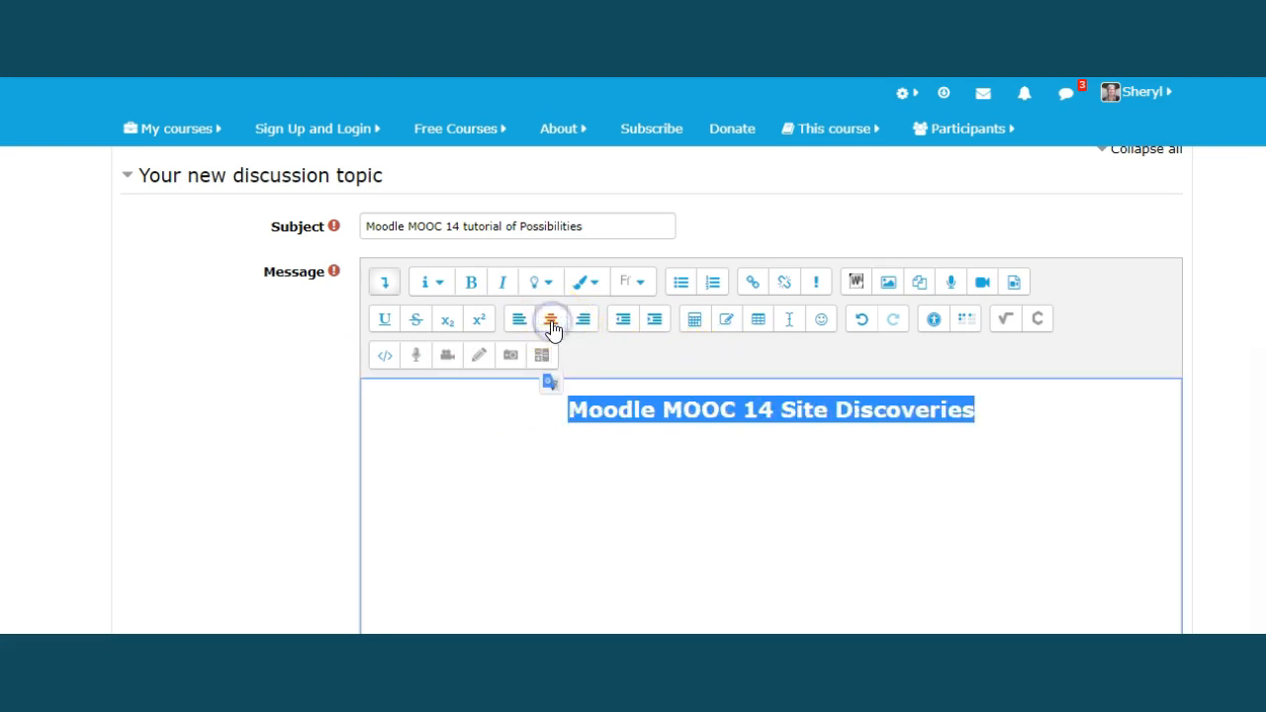
click(1020, 401)
click(367, 447)
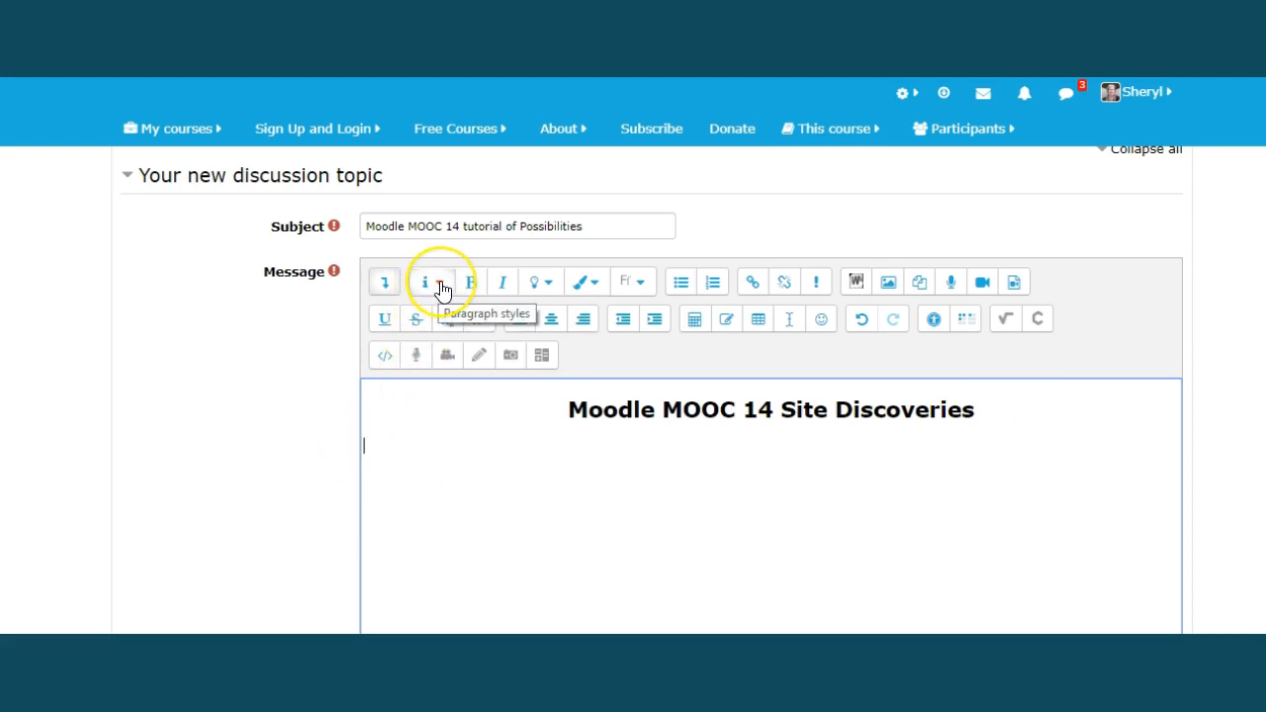
click(473, 284)
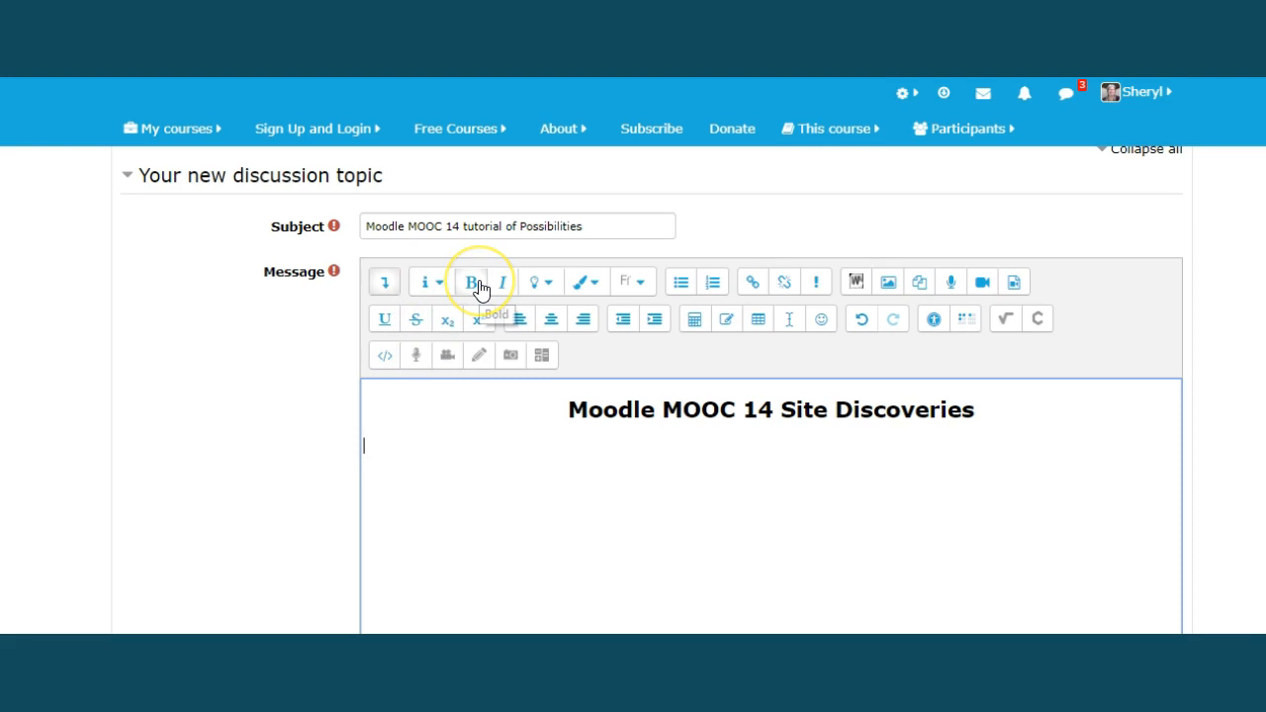
click(504, 285)
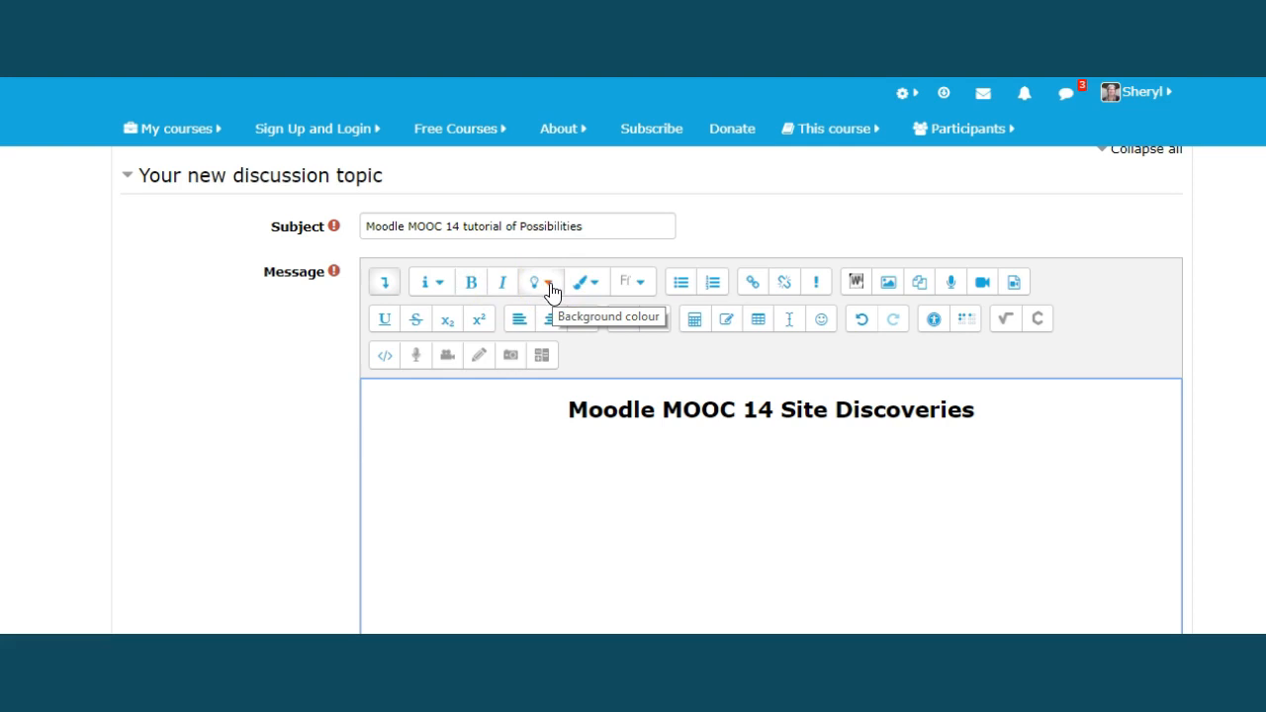
Step: Give the whole "Moodle MOOC 14 Site Discoveries" heading a yellow background colour and return to the line below
click(551, 287)
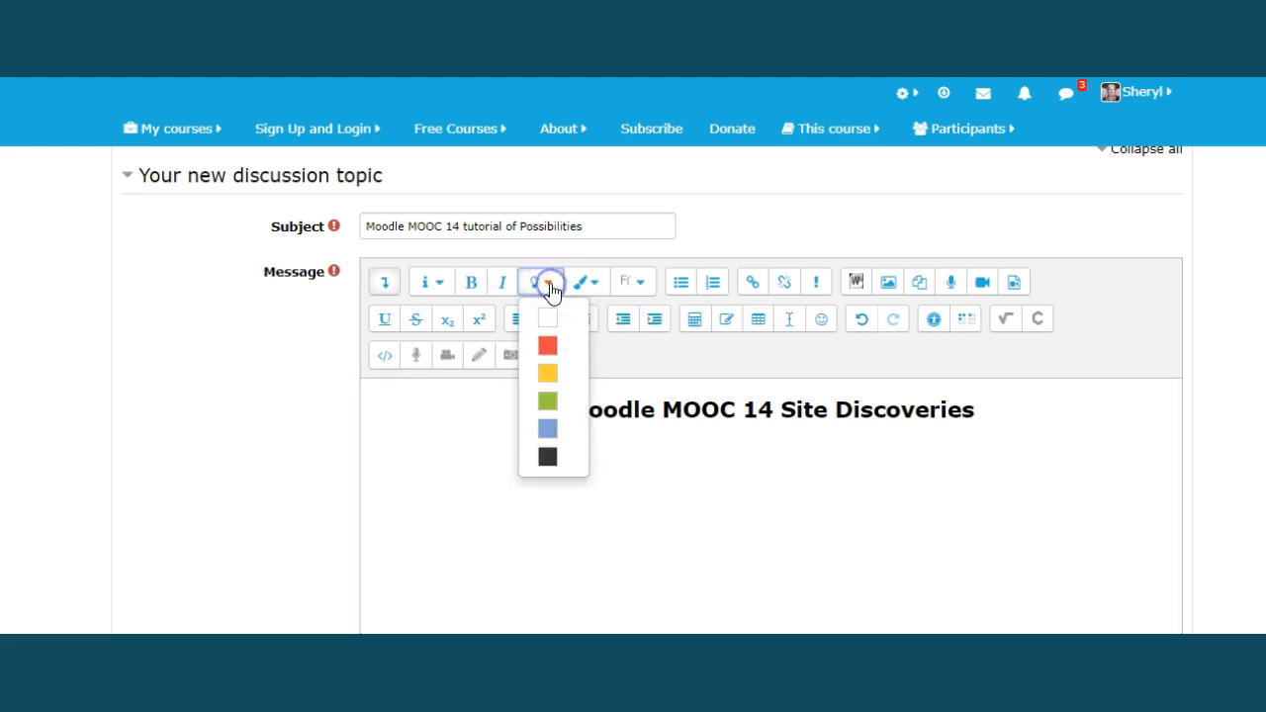
click(566, 409)
drag(566, 408, 1033, 386)
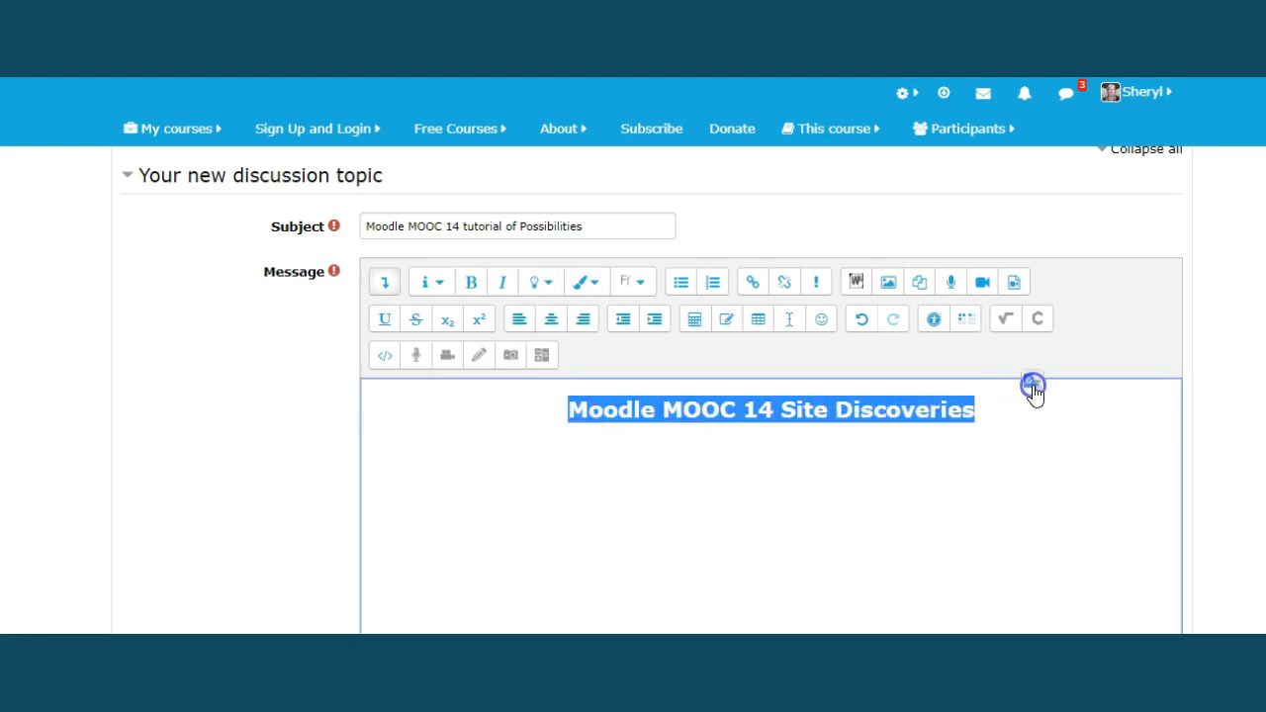
click(544, 287)
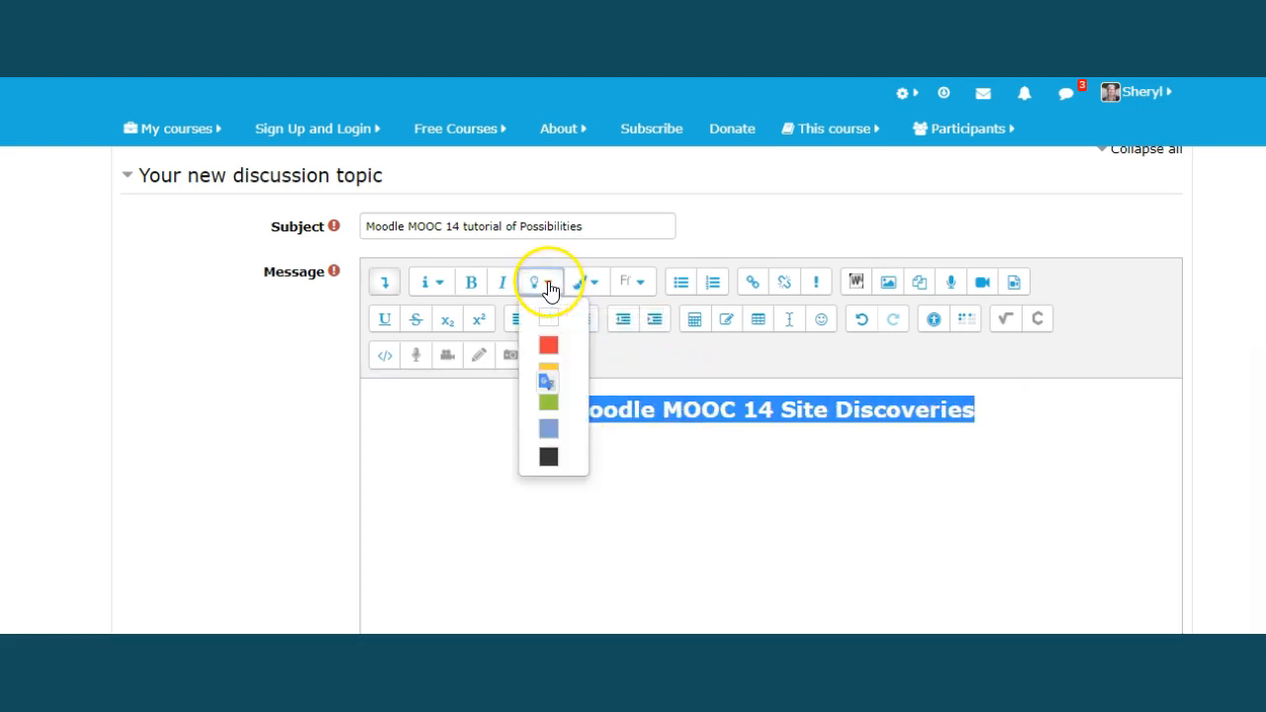
click(552, 373)
click(652, 472)
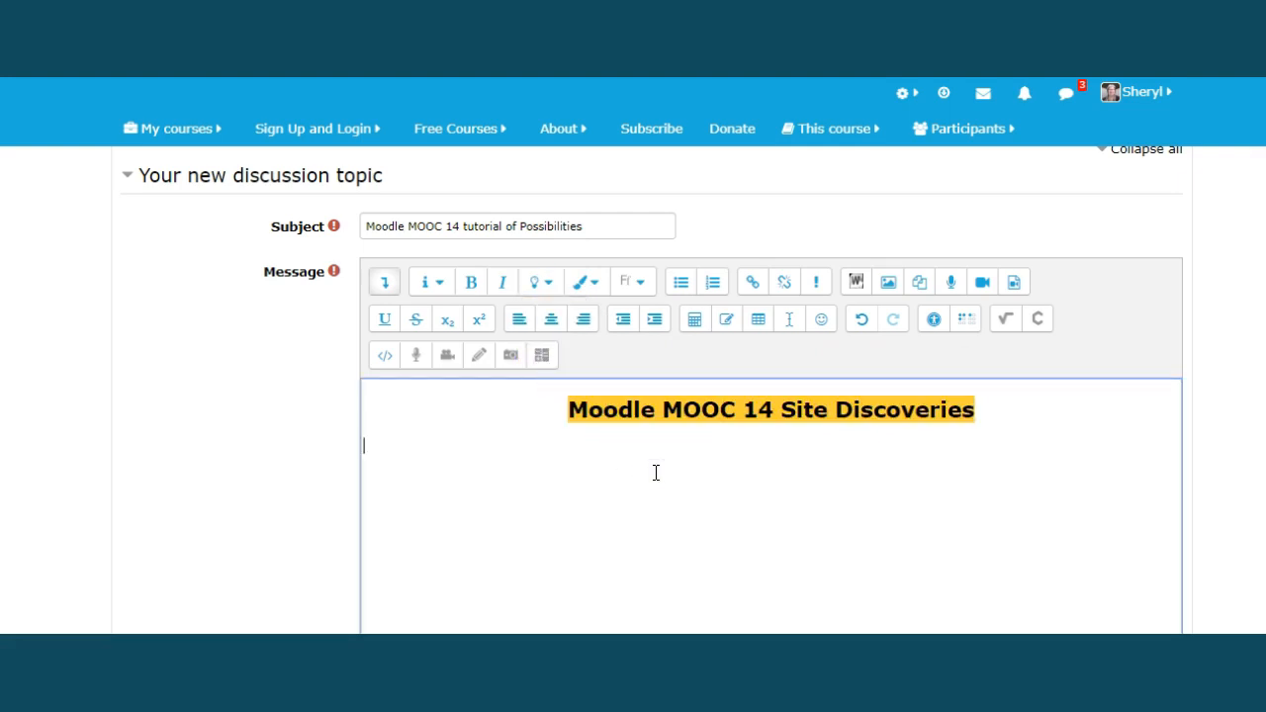
click(591, 285)
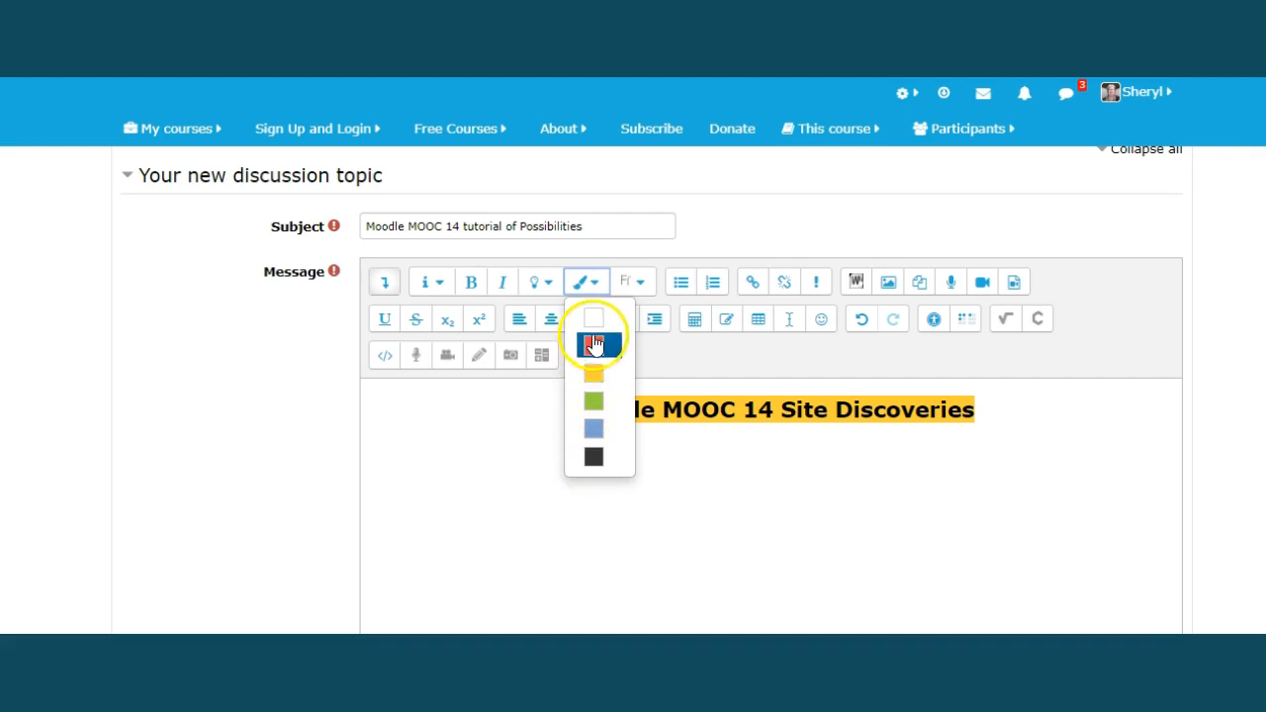
click(641, 287)
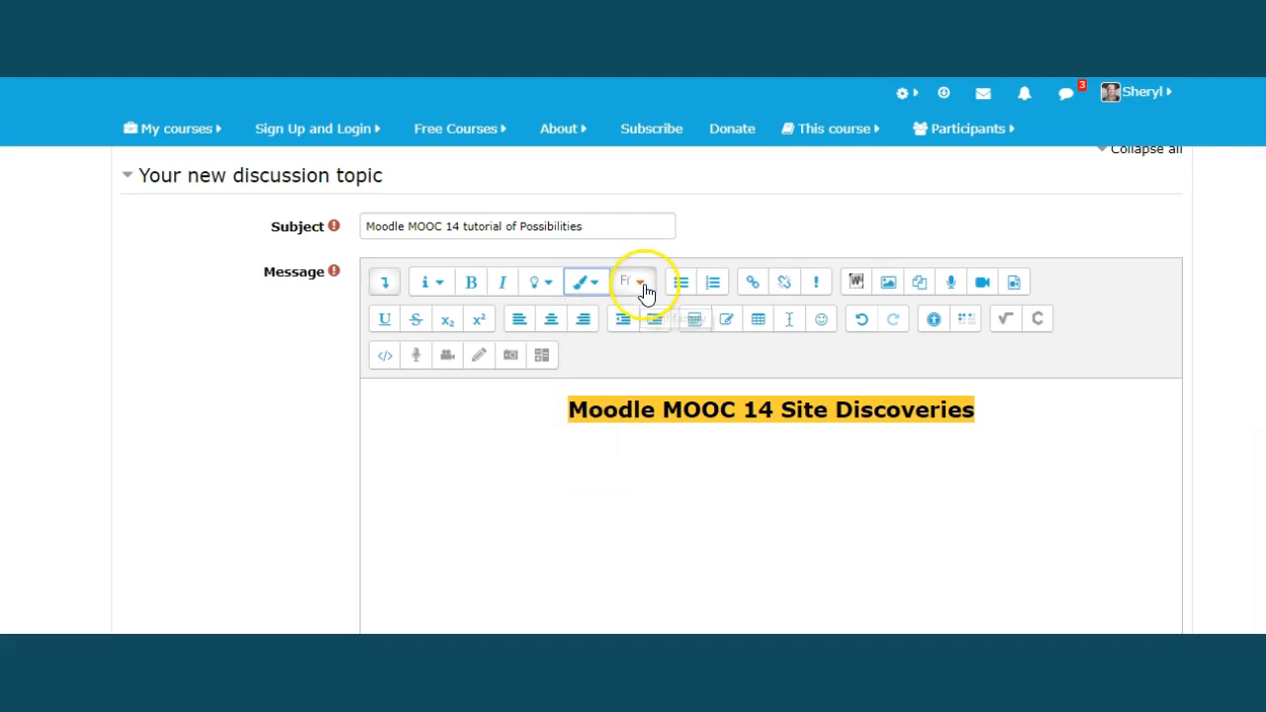
click(641, 287)
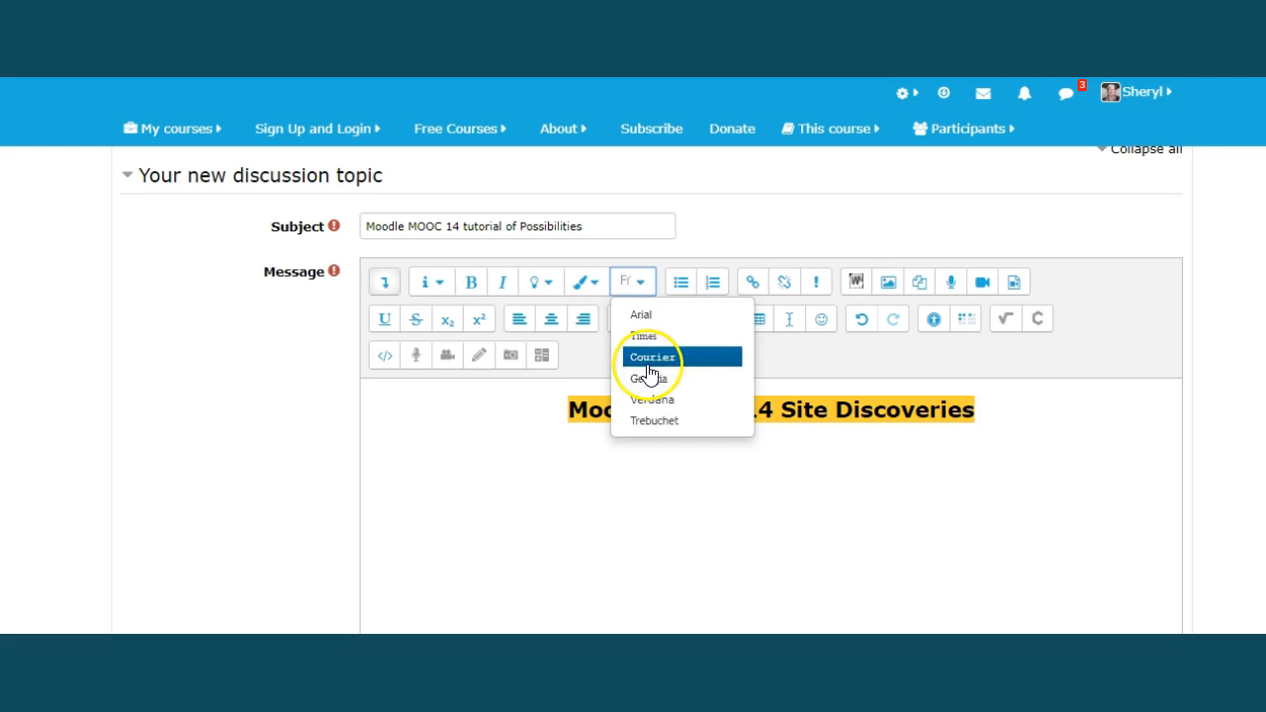
click(642, 321)
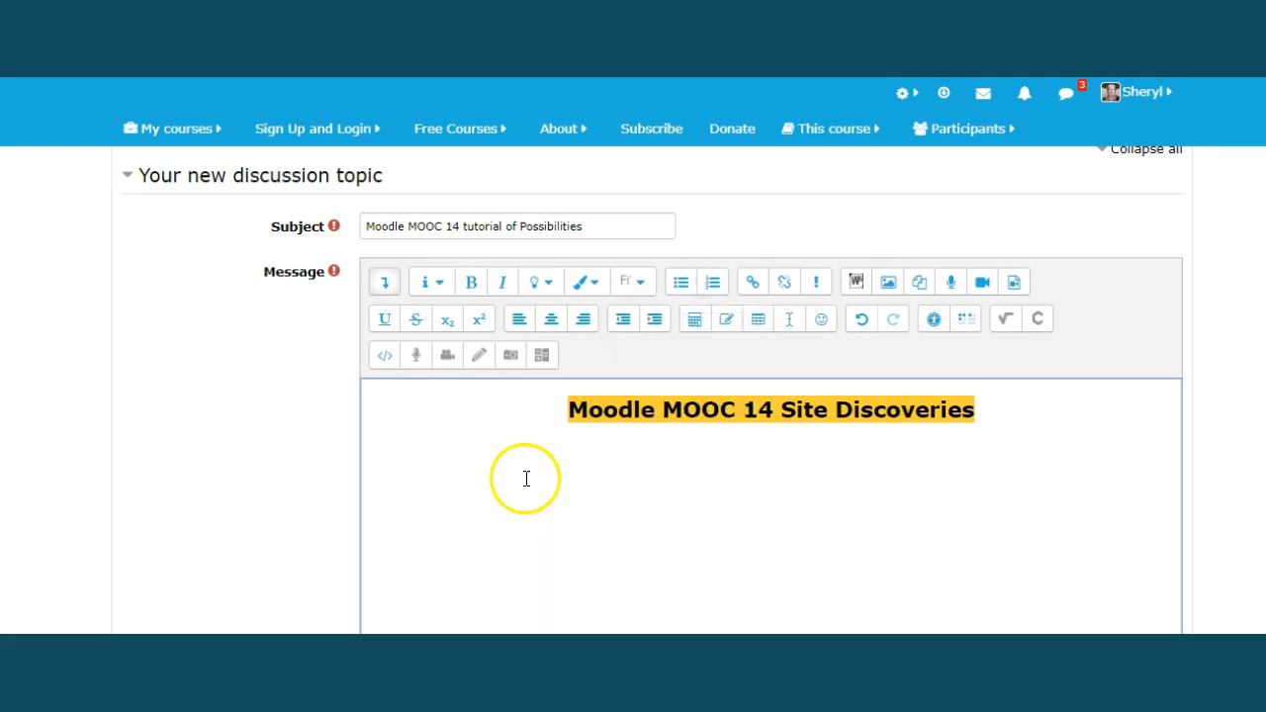
Step: Add the line "List of Areas We Observed" below the heading, followed by a new line
click(366, 464)
text(List of Areas)
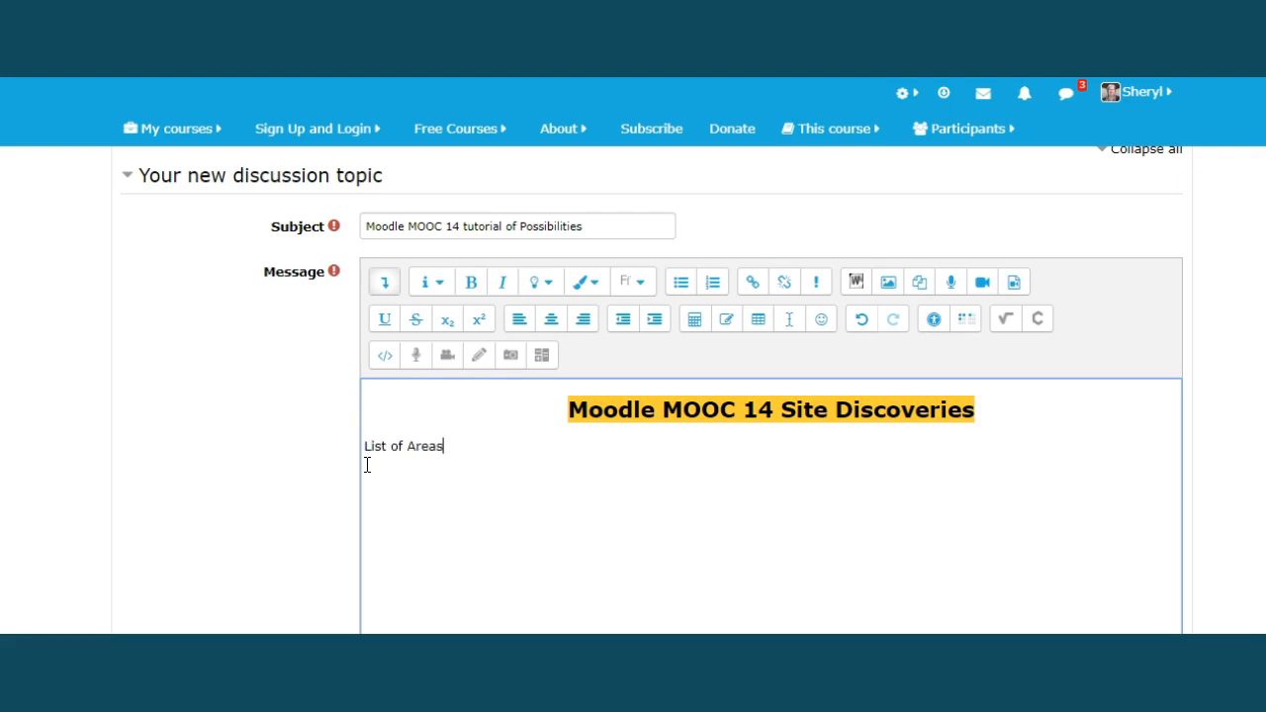
text( We Ovserved)
key(Return)
Step: Make the line "List of Areas We Observed" bold and italic, and return to the empty line below
drag(363, 445, 537, 442)
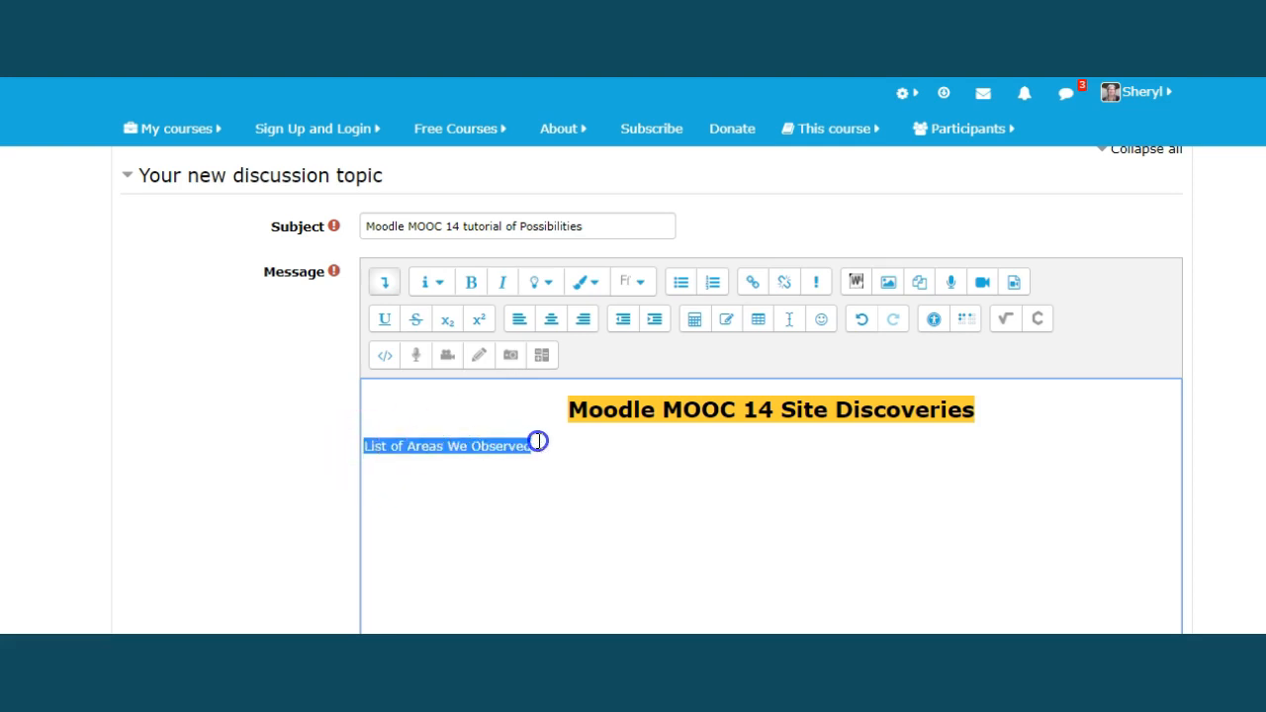
click(475, 288)
click(503, 285)
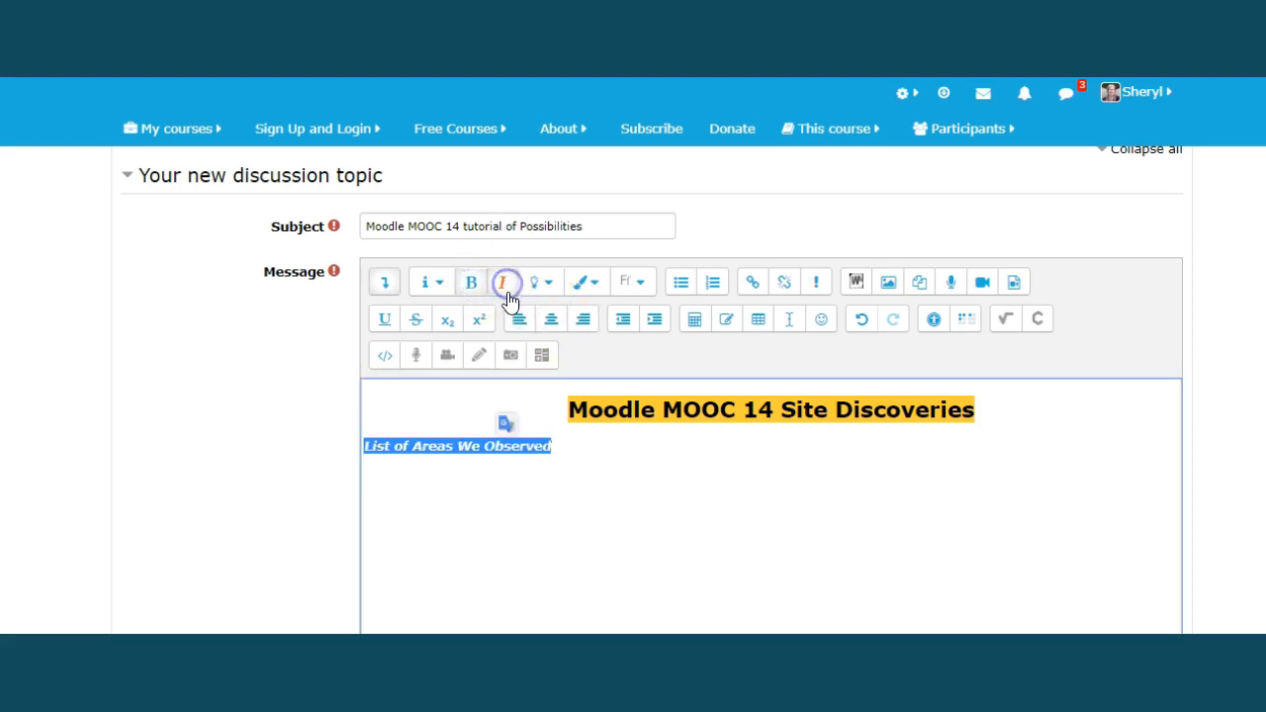
click(376, 472)
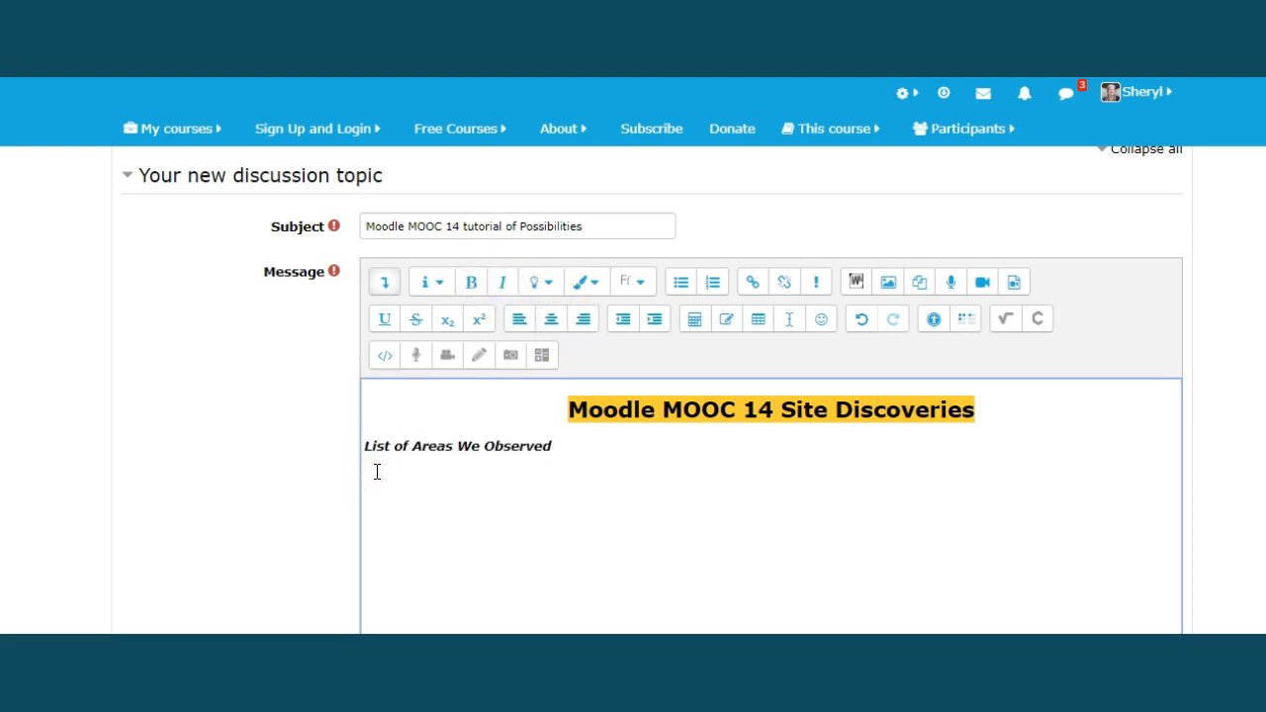
Step: Create a bulleted list with the items Week 1, Week 2 and Week 3
click(683, 286)
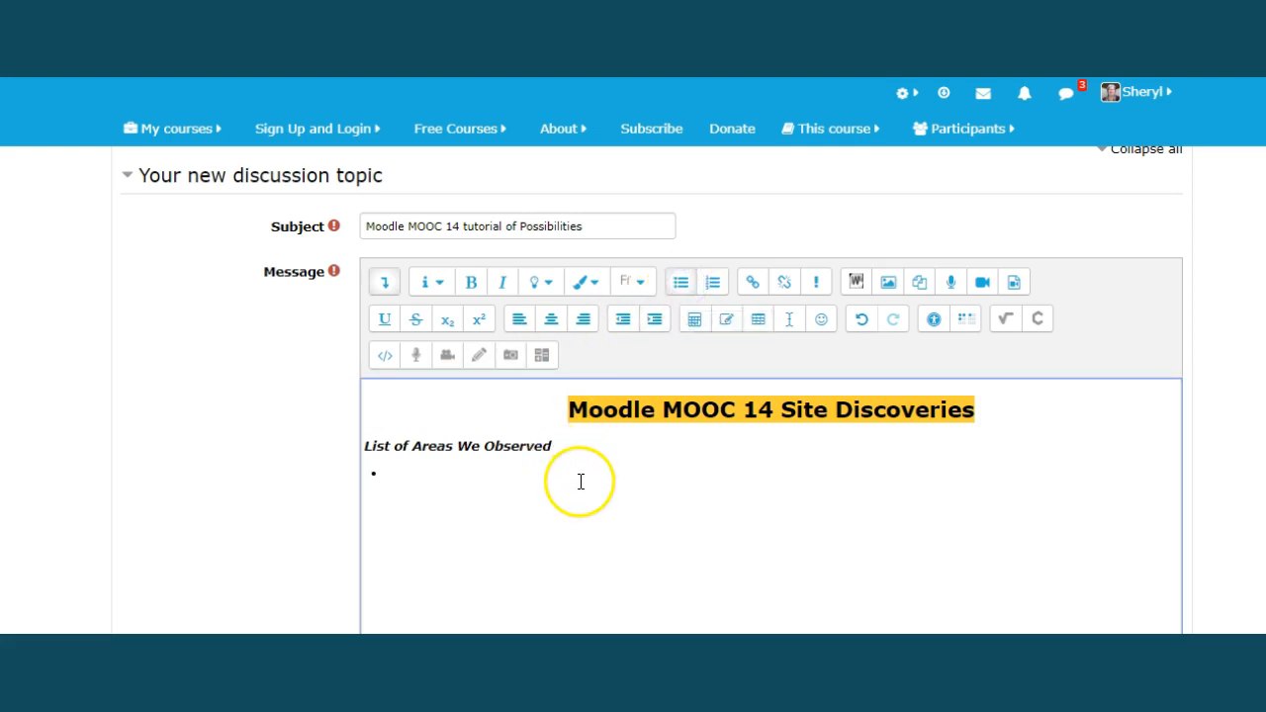
text(Week )
text(eek)
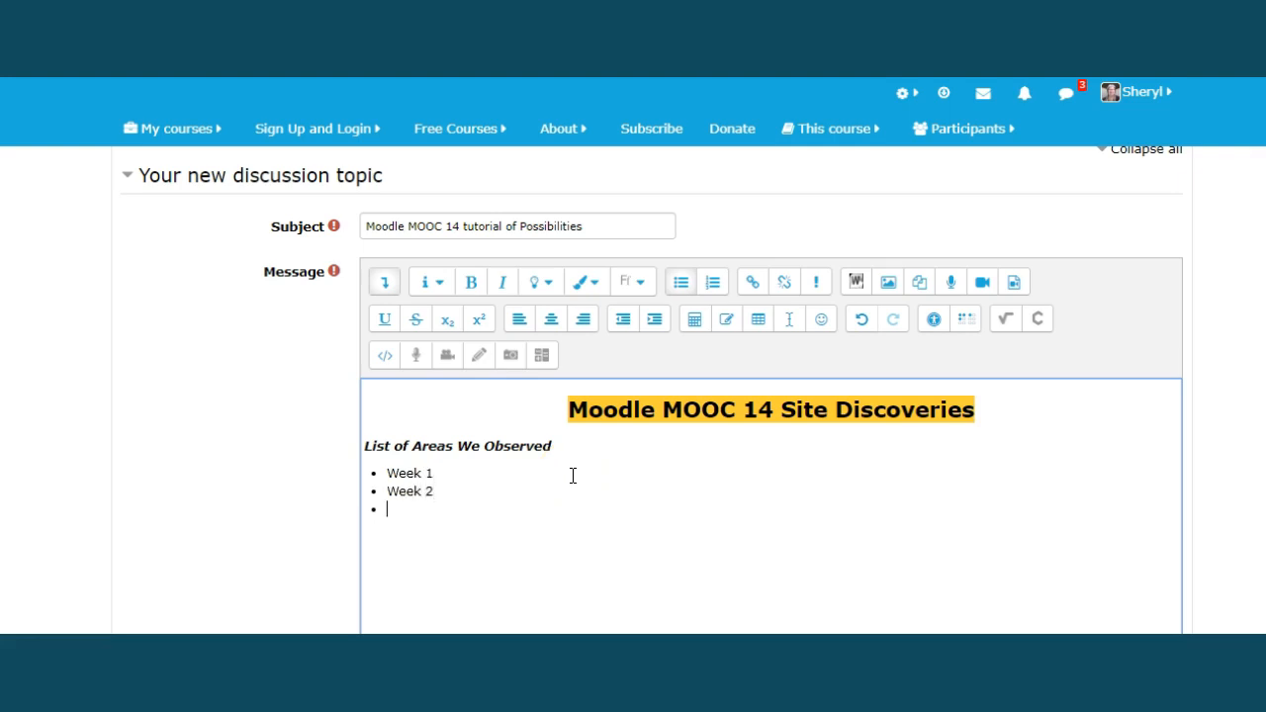
text(eek)
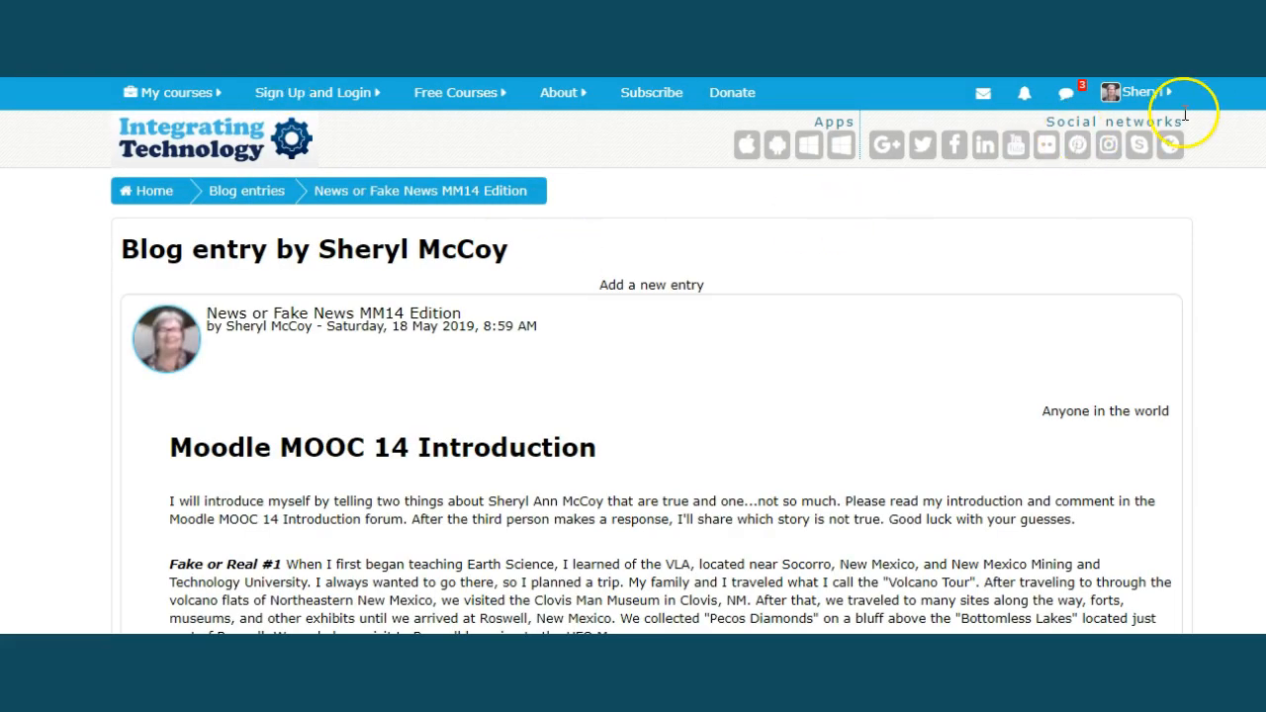
Step: Open the Moodle MOOC 14 (MM14) course page and examine how its weekly sections are divided
mouse_move(175, 92)
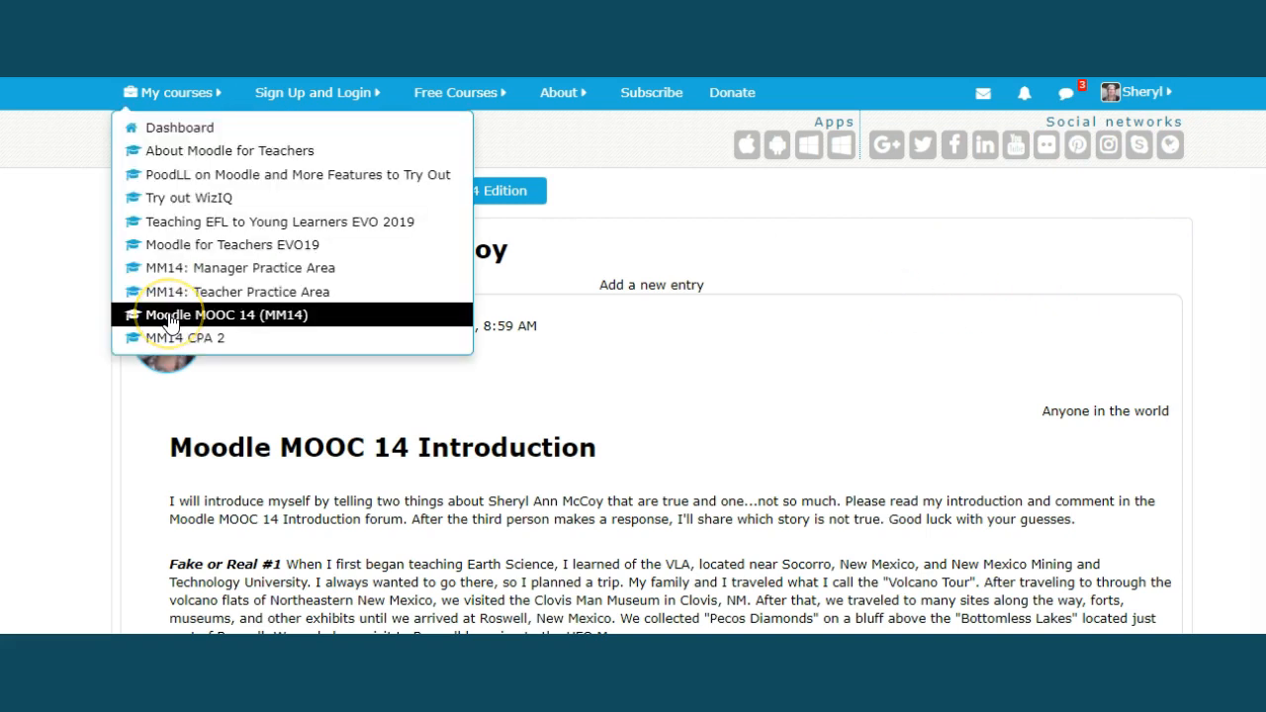
click(198, 314)
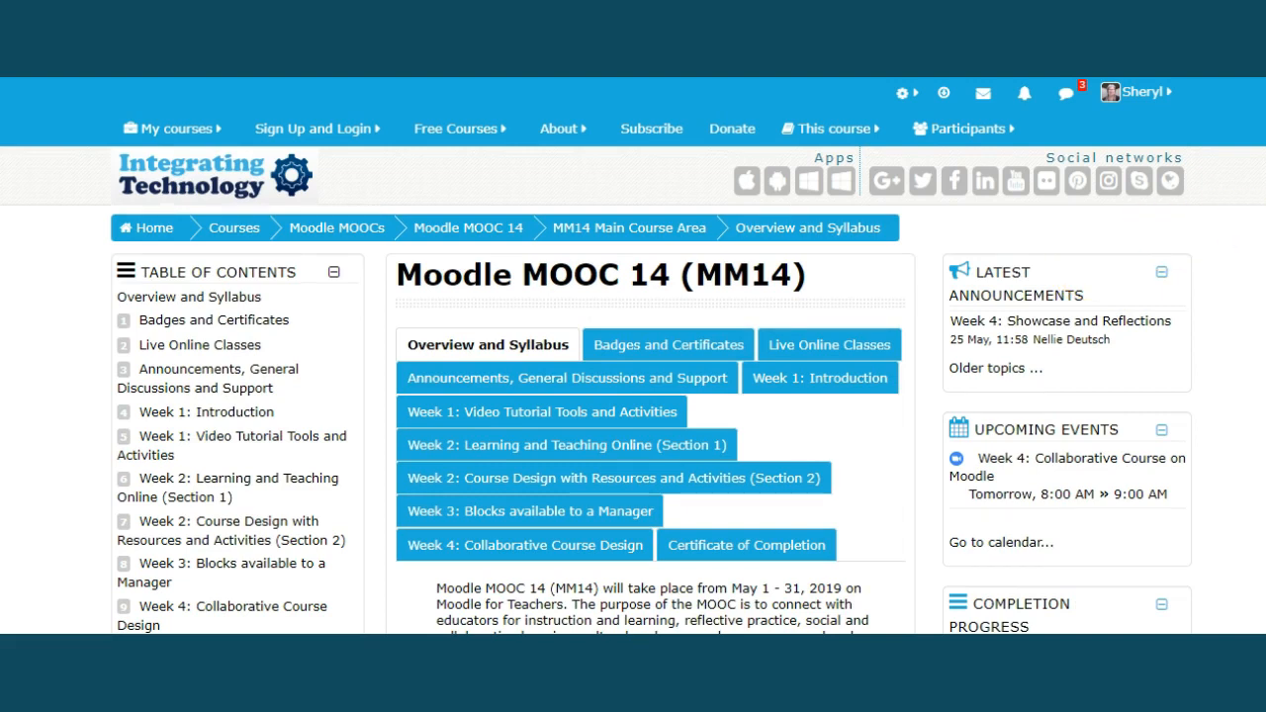
scroll(633, 390, down, 2)
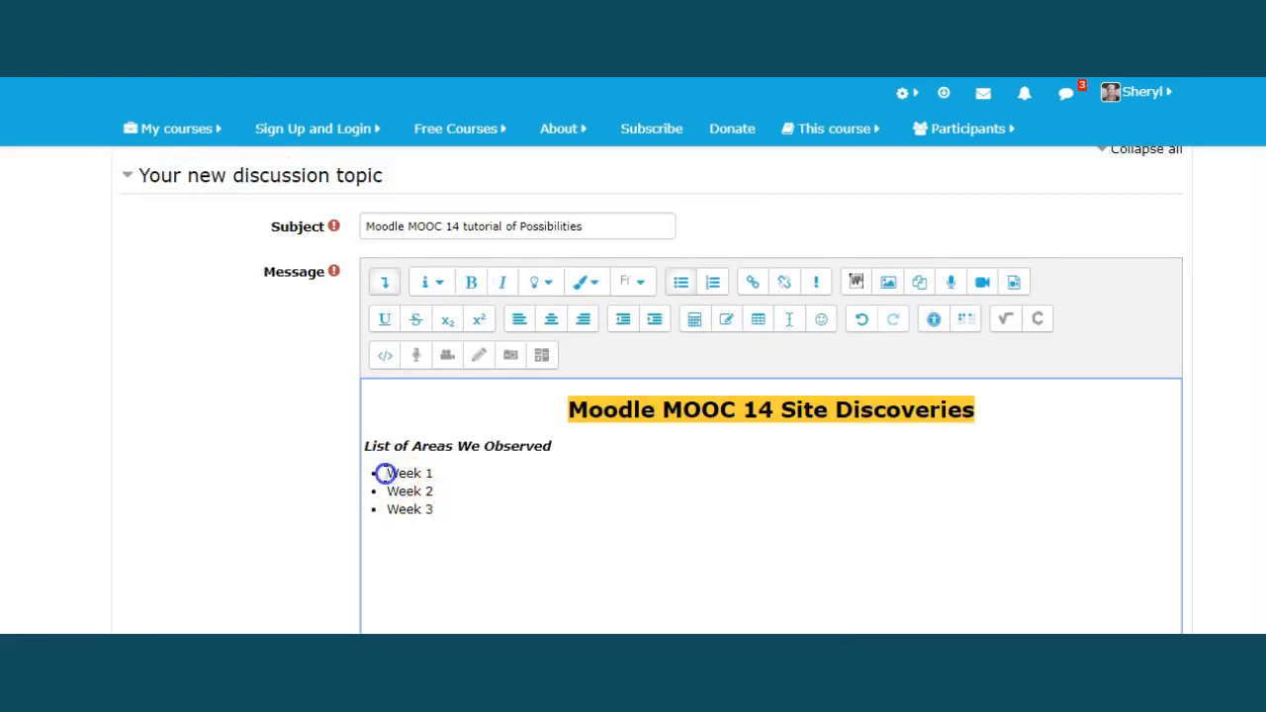
Step: Insert a "Part 1" bullet directly below the Week 1 item in the message's list
drag(385, 473, 437, 472)
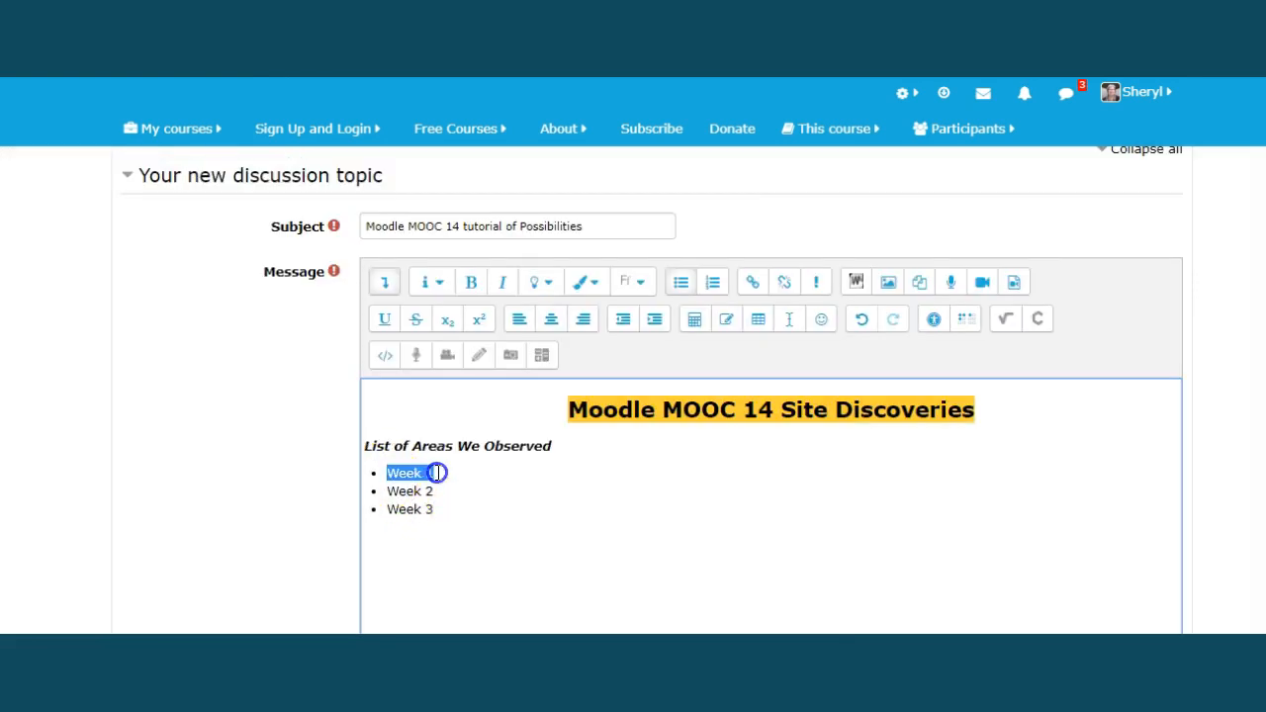
click(438, 473)
key(Return)
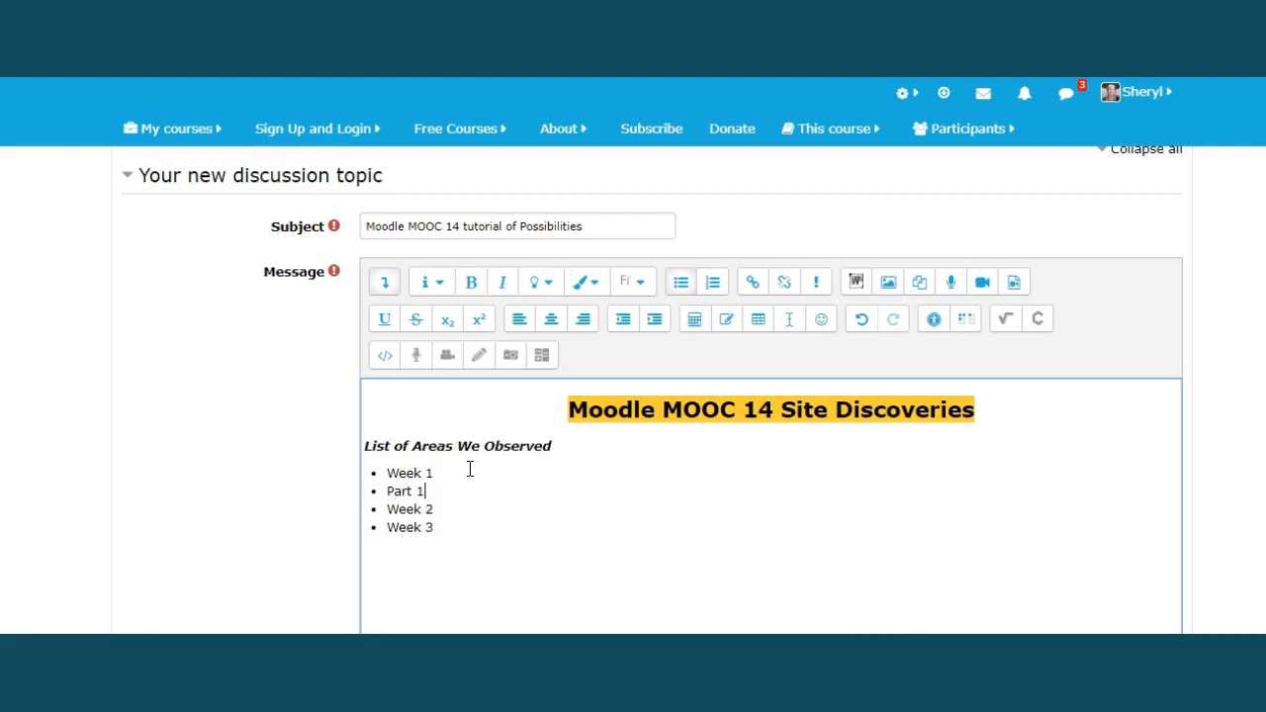
Step: Indent the "Part 1" bullet as a sub-item under Week 1 and add a "Part 2" sub-item below it
drag(381, 491, 486, 491)
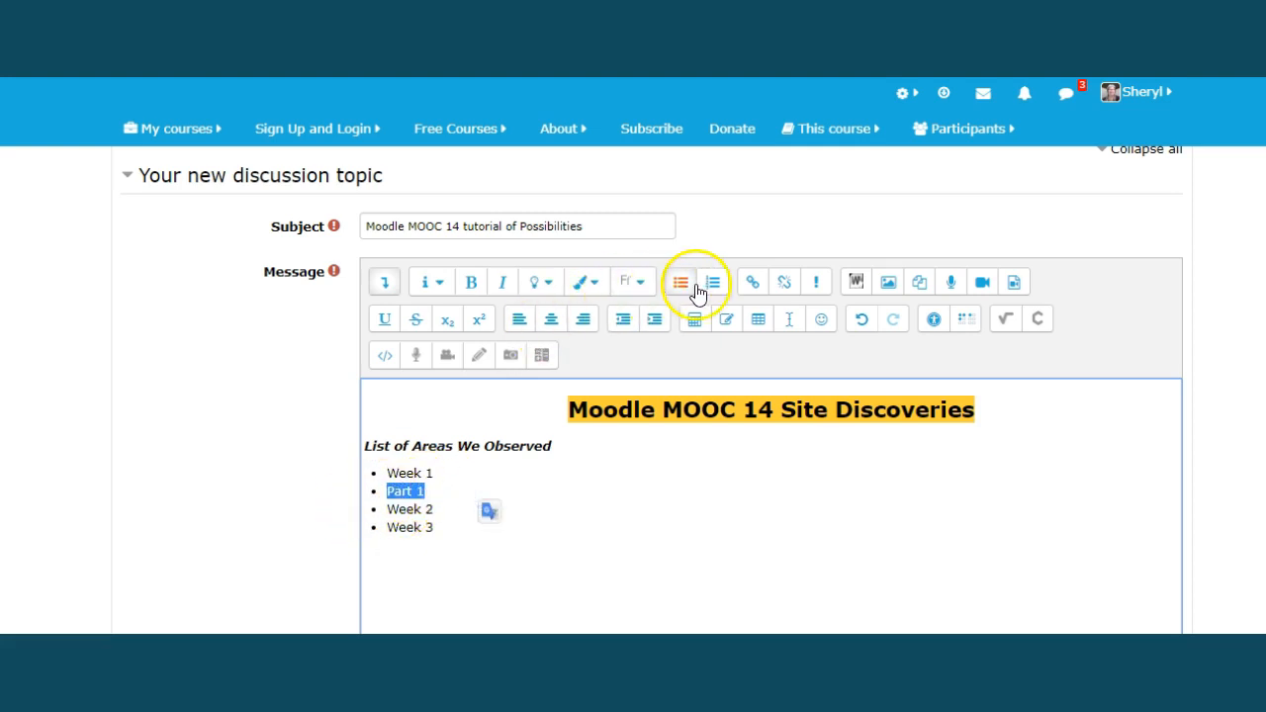
click(655, 321)
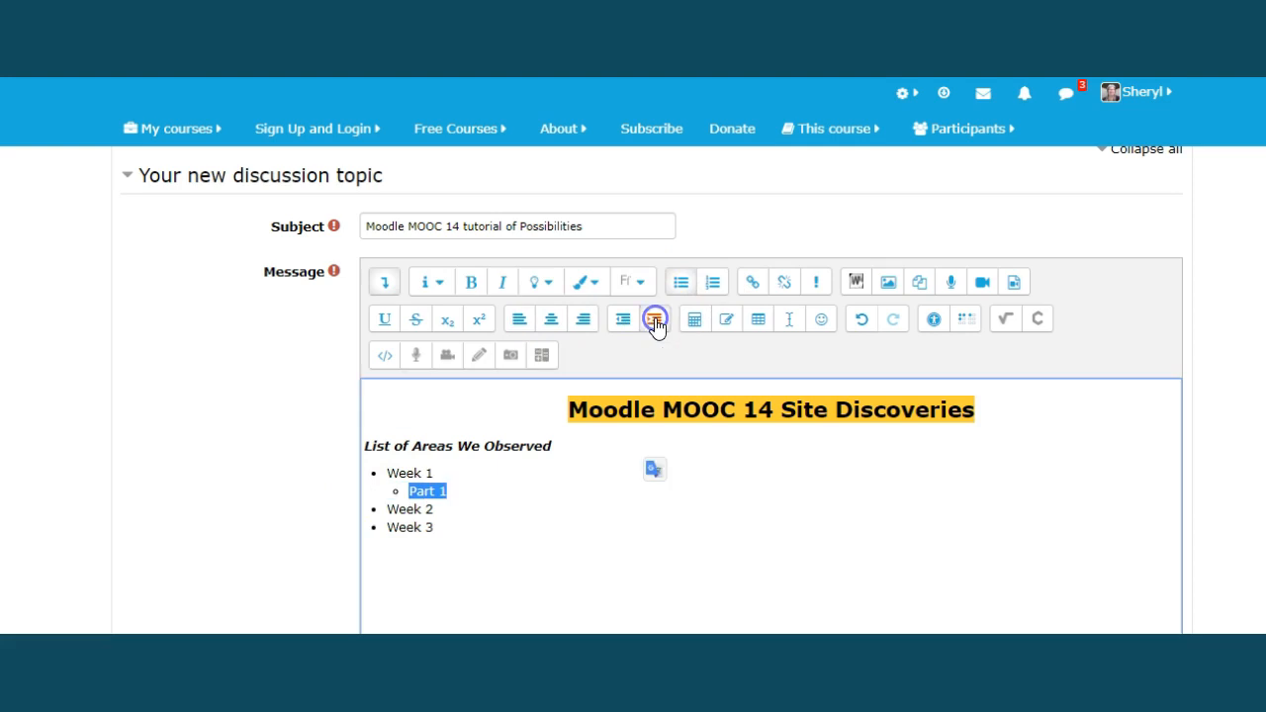
click(464, 491)
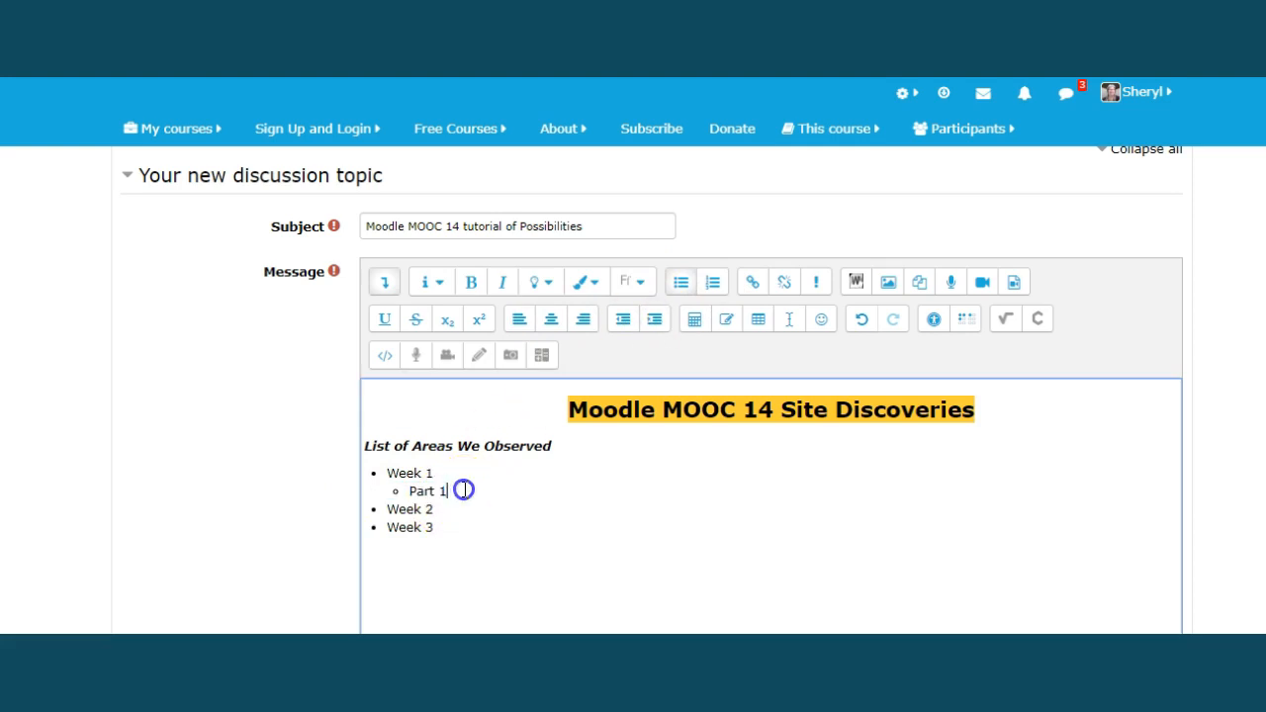
key(Return)
text(Part 2)
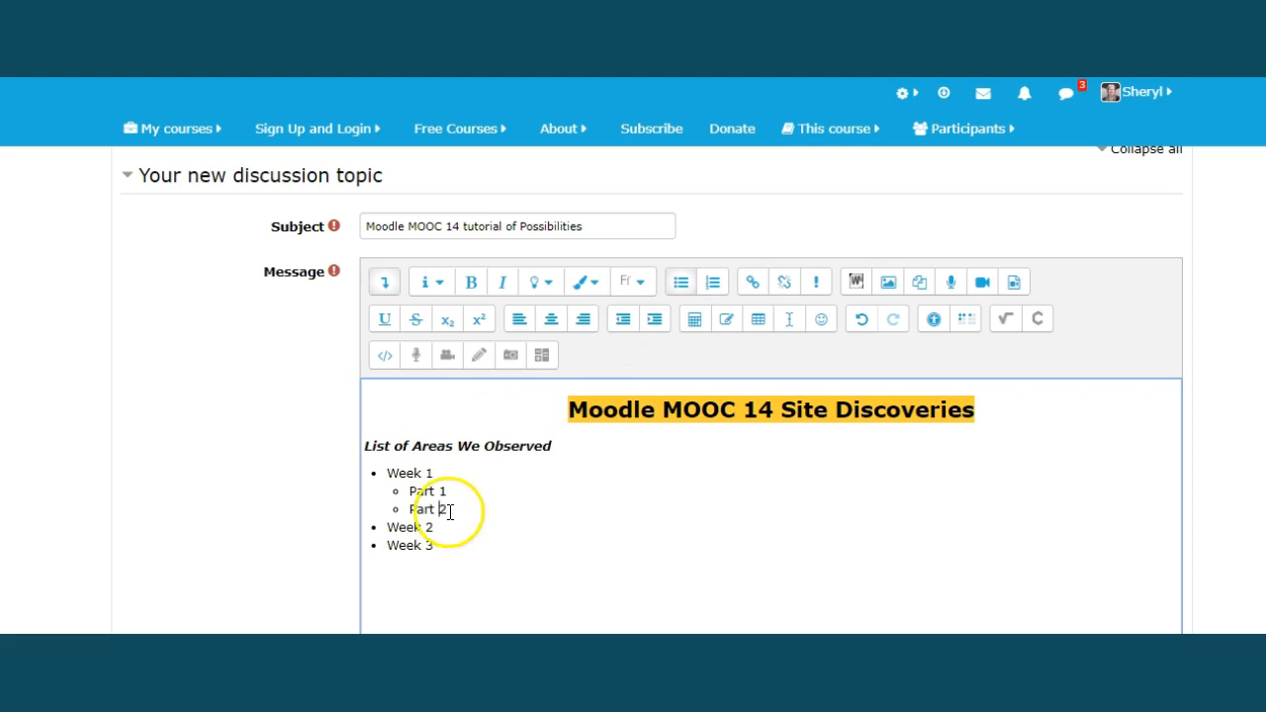
click(461, 494)
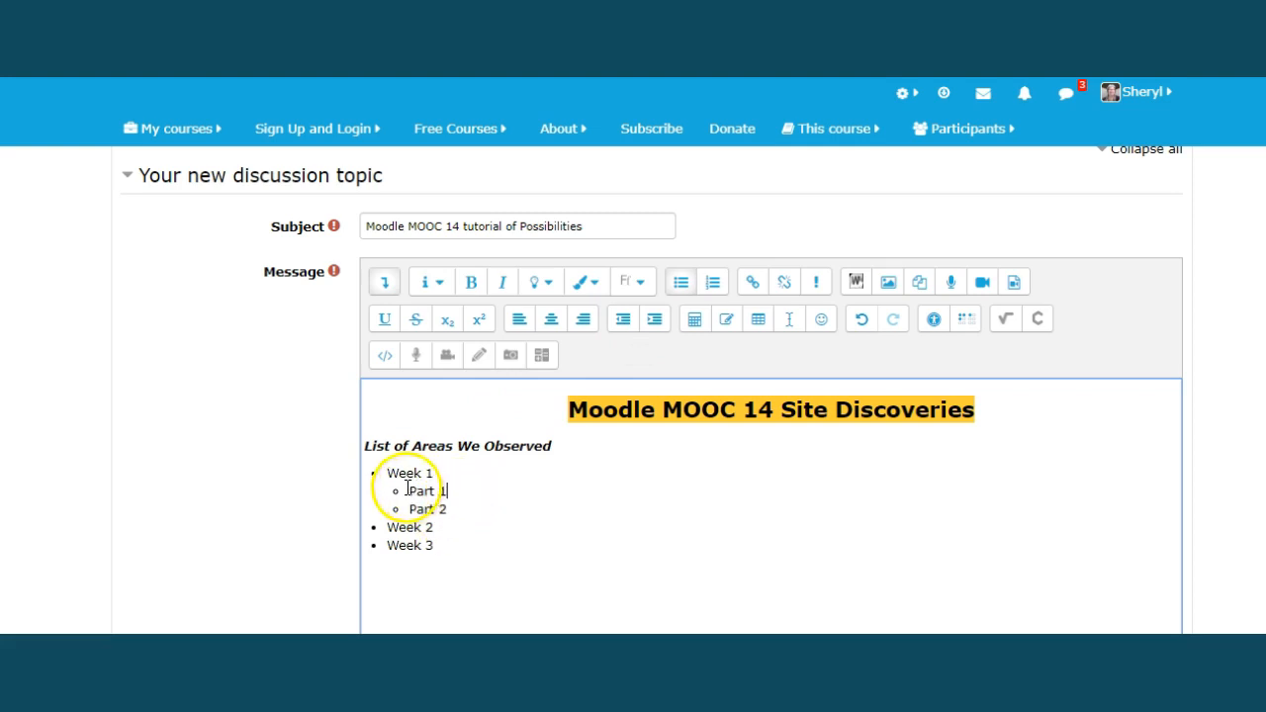
drag(412, 491, 481, 482)
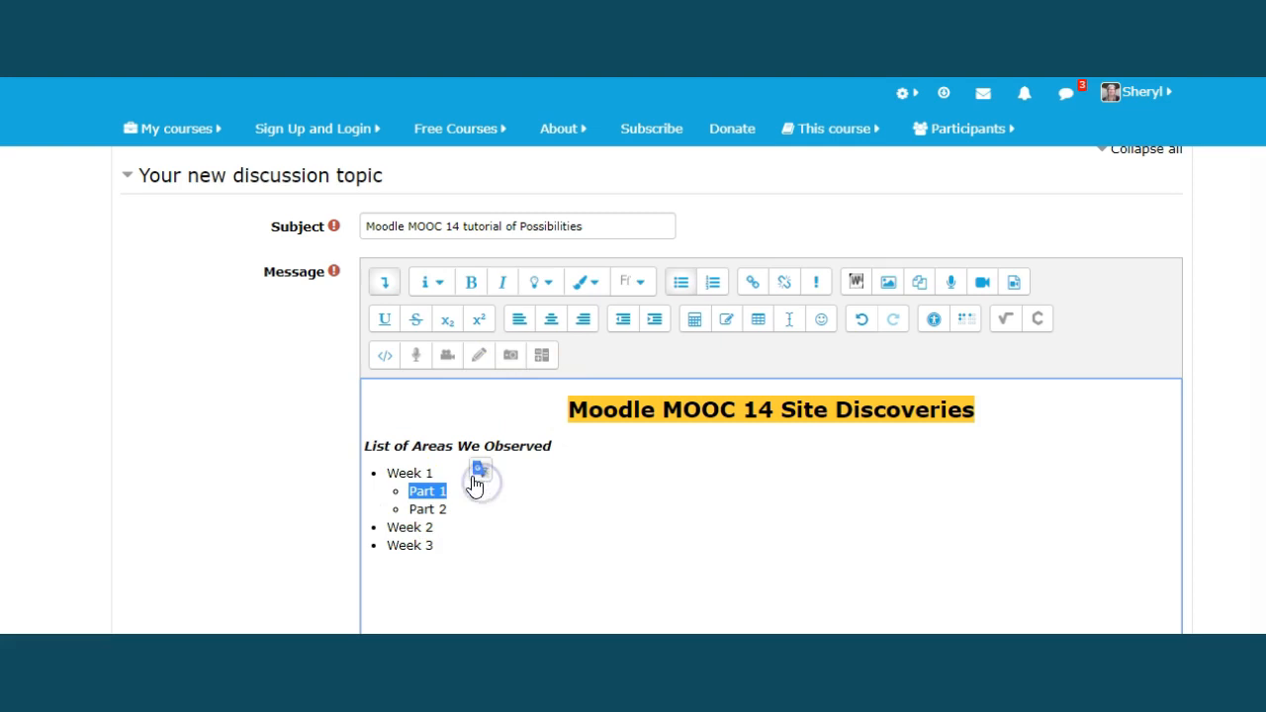
click(752, 283)
click(560, 363)
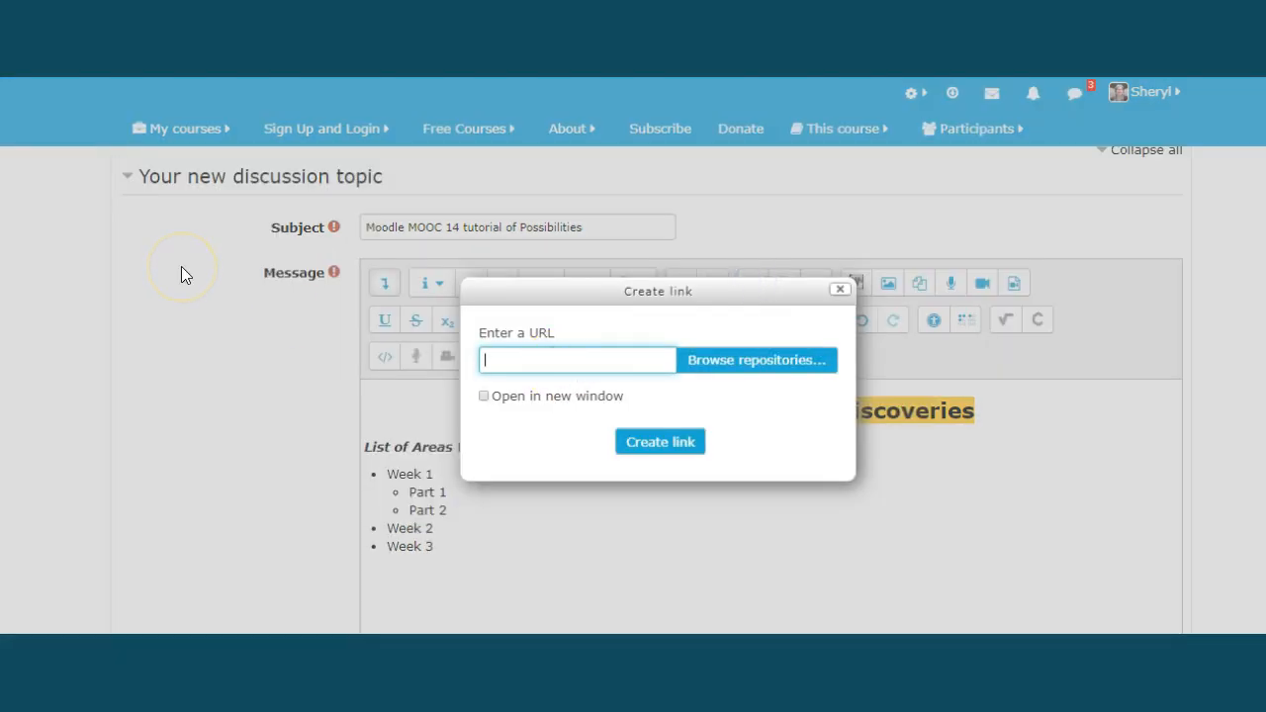
key(ctrl+v)
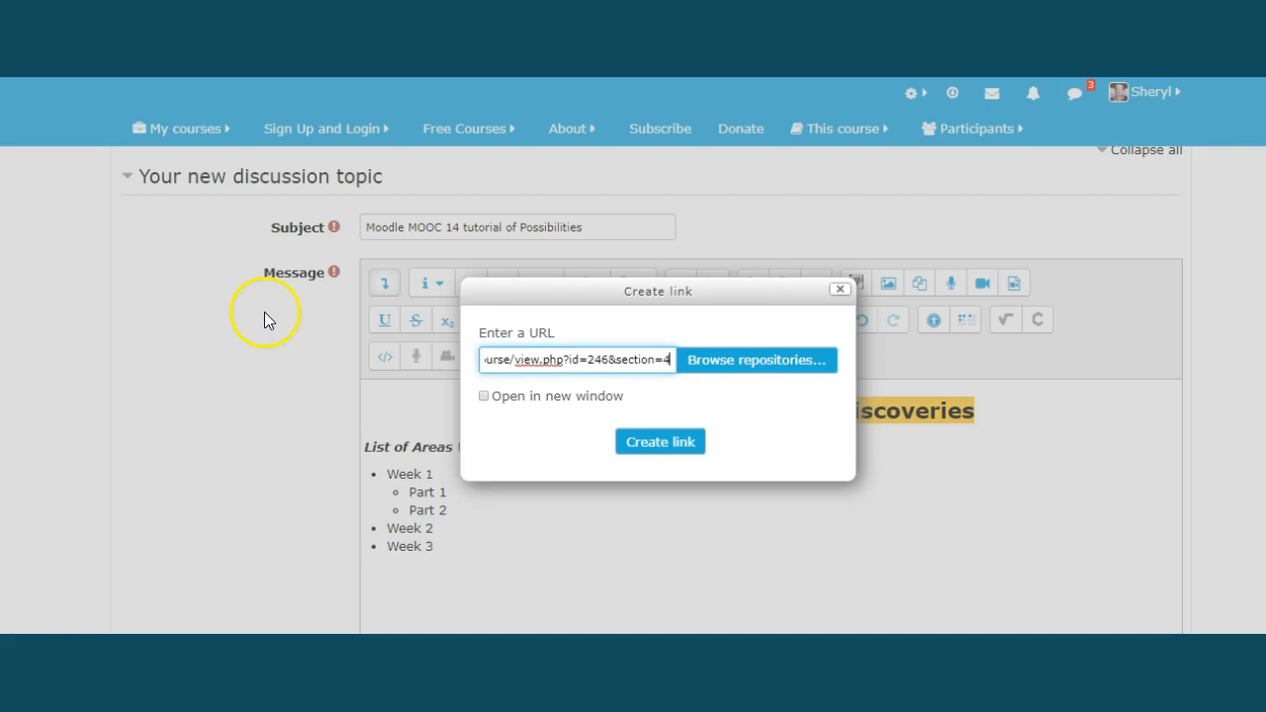
click(484, 396)
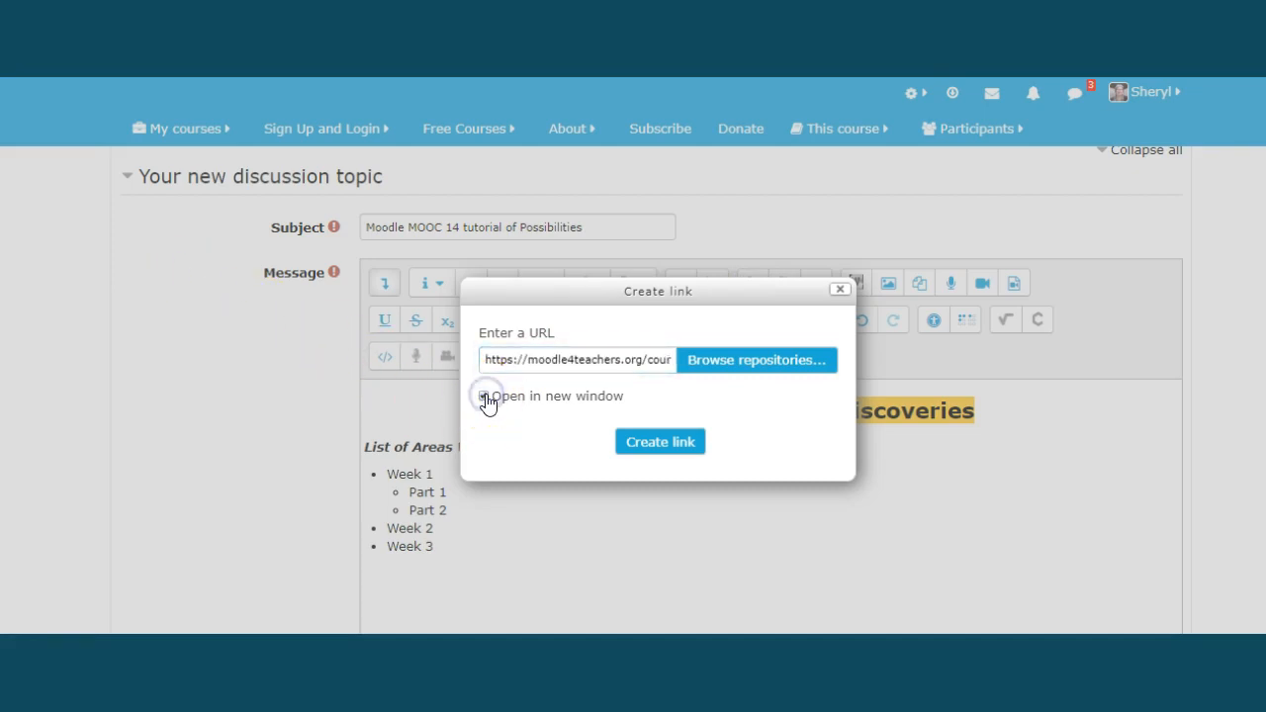
click(661, 442)
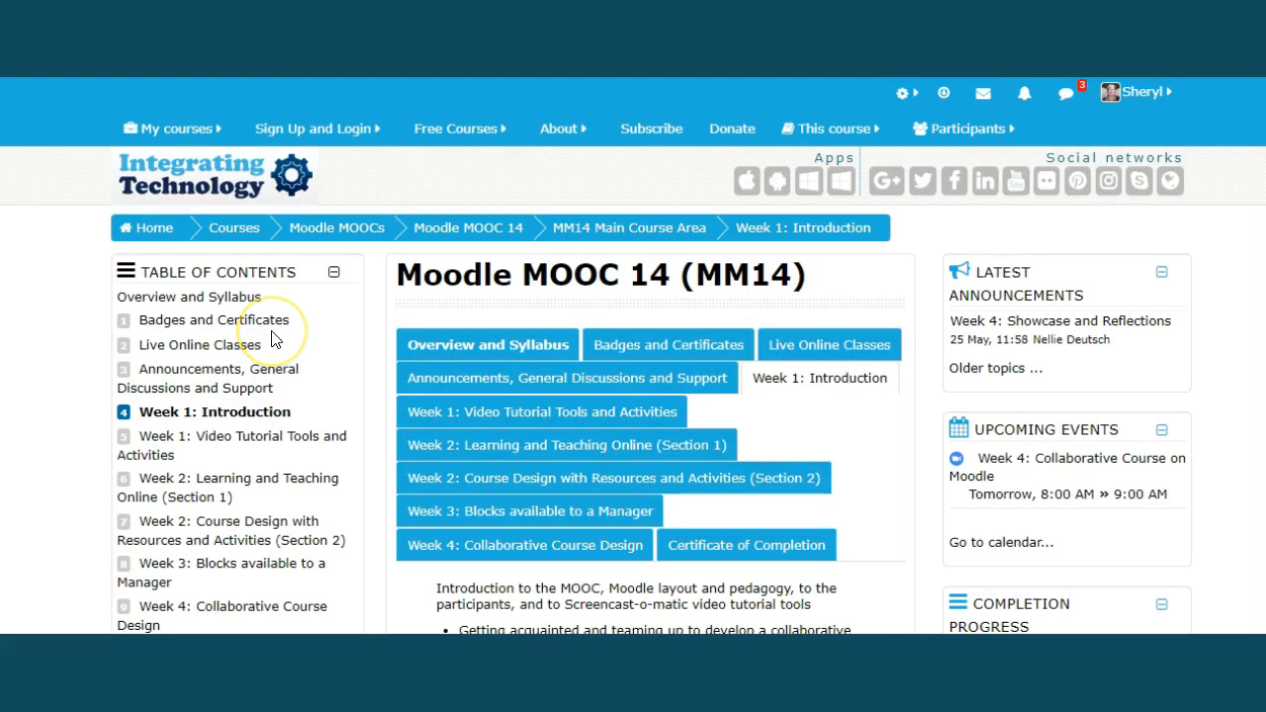
click(33, 248)
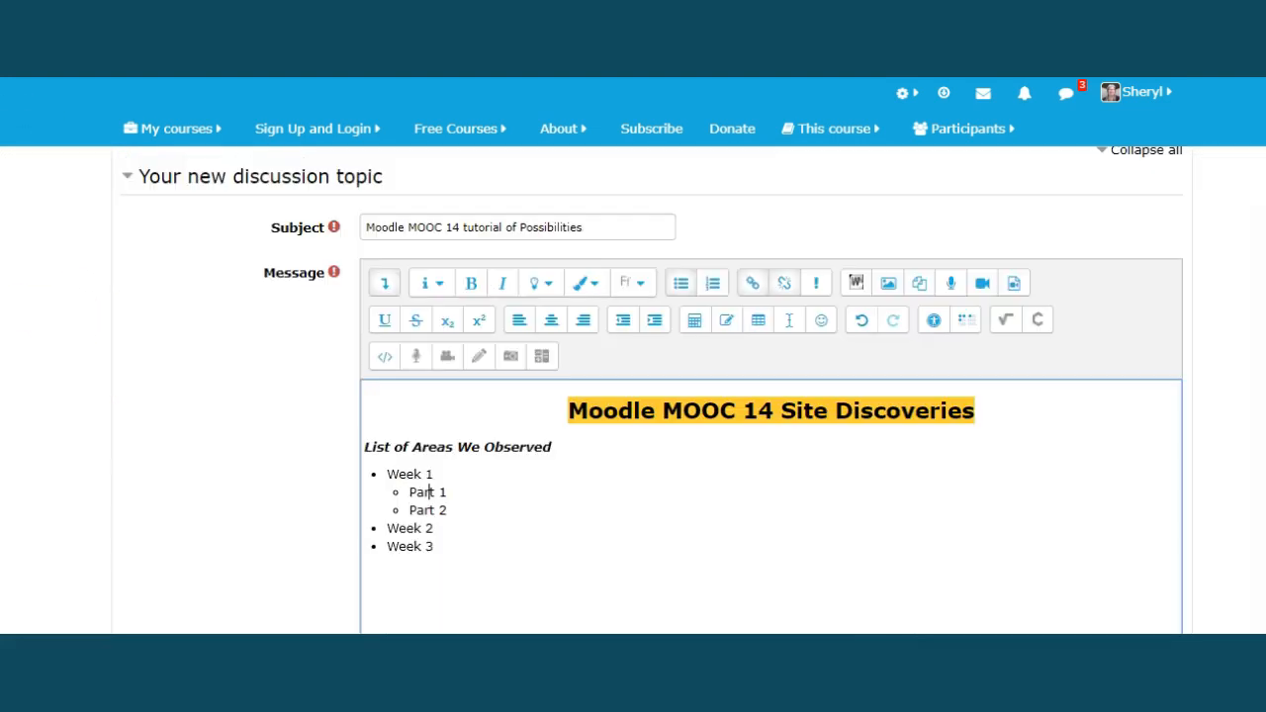
Step: Remove the hyperlink from the "Part 1" sub-item in the message's list
click(117, 250)
click(787, 288)
drag(408, 490, 448, 490)
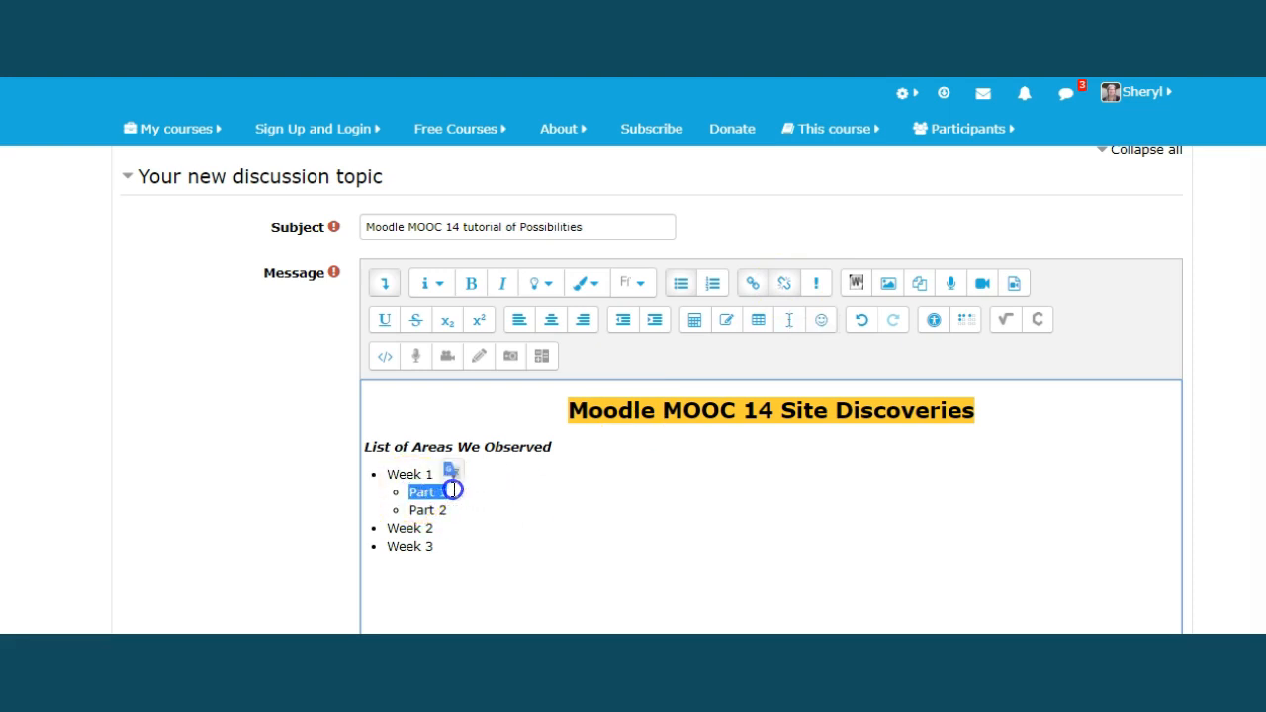
click(783, 288)
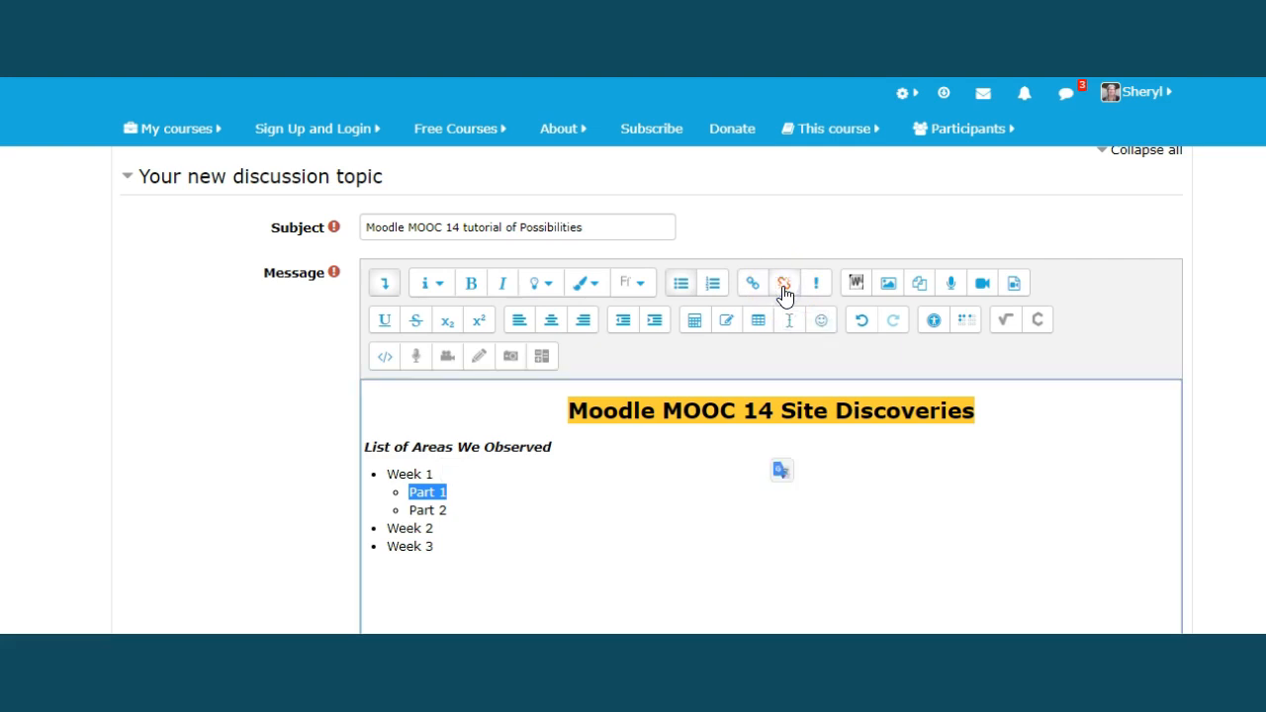
click(468, 533)
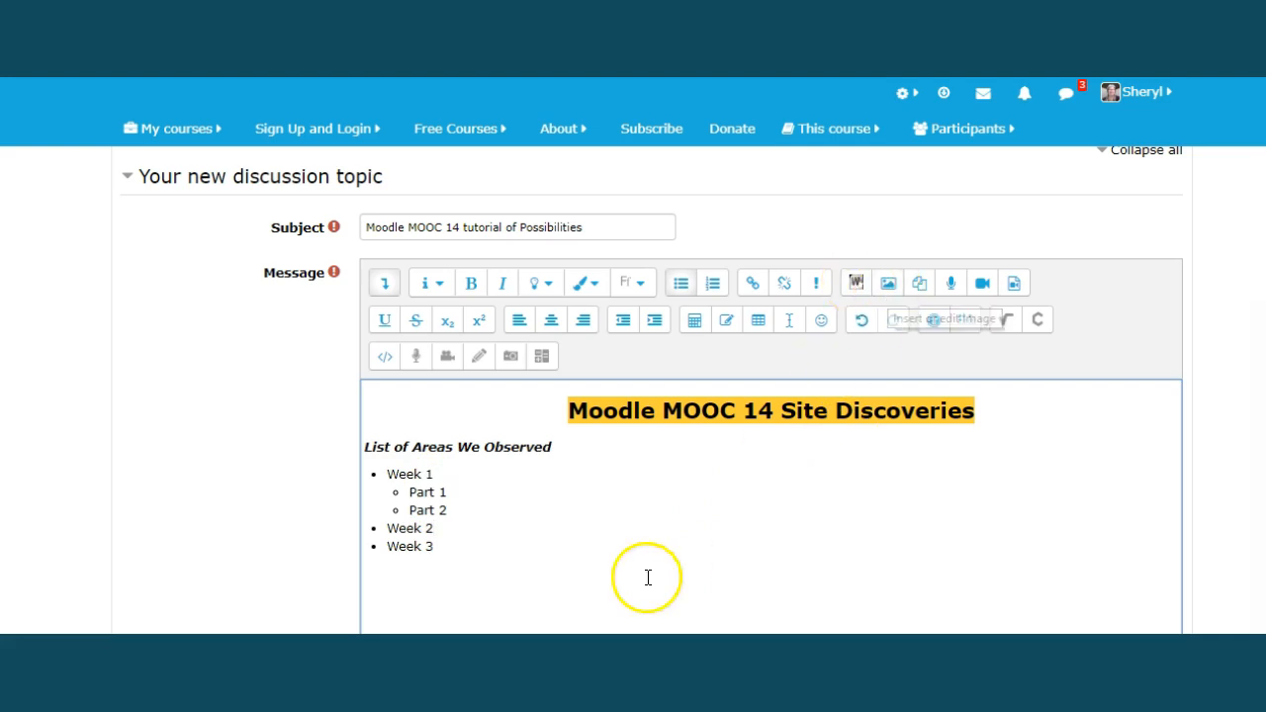
click(381, 591)
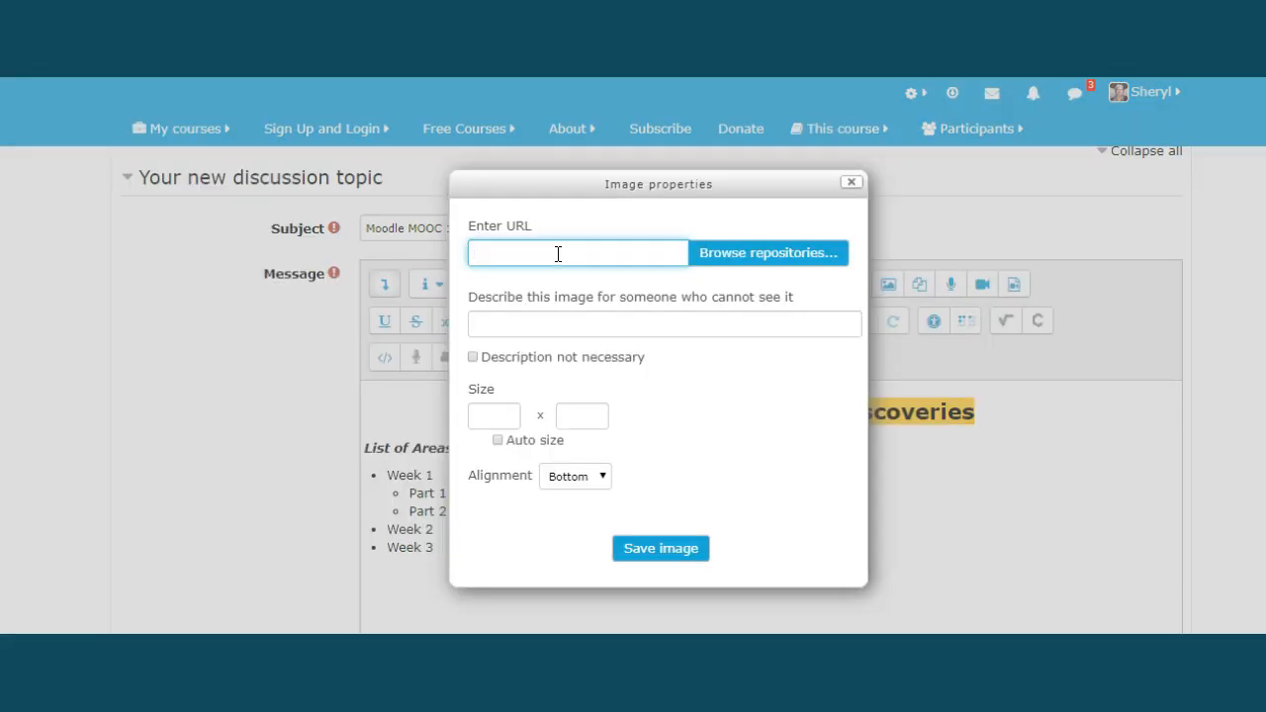
click(746, 253)
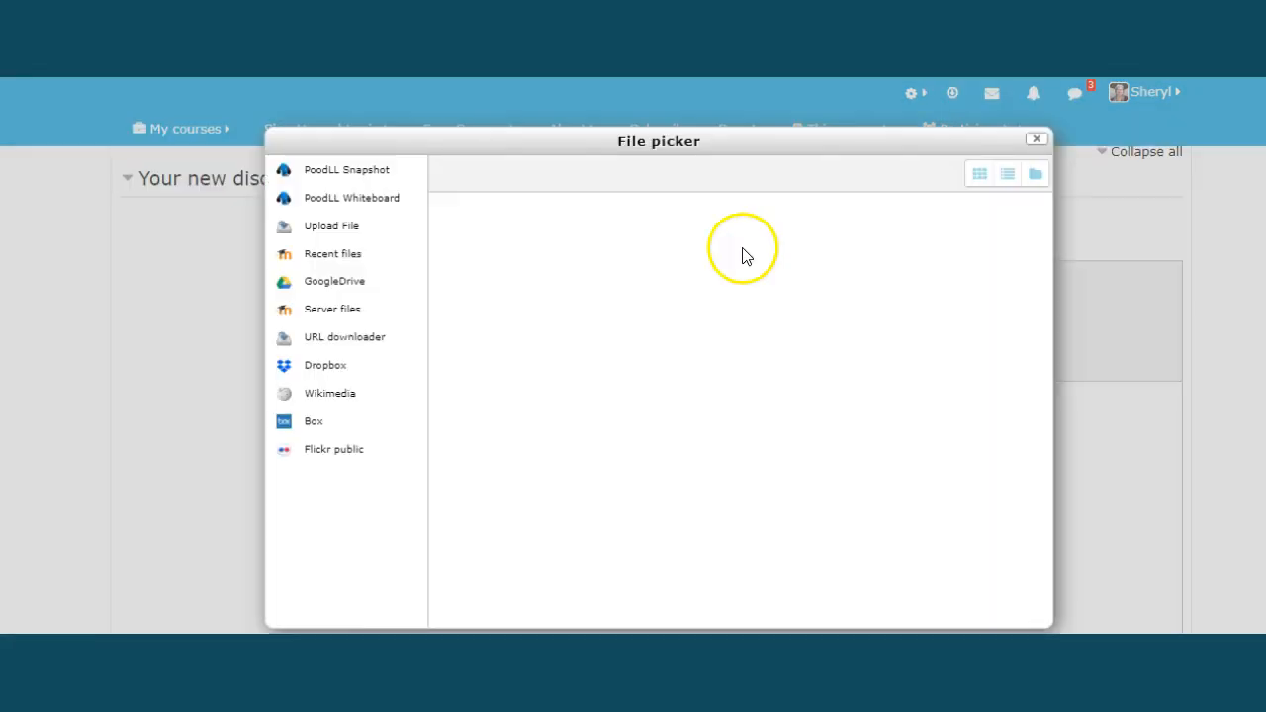
click(339, 228)
click(709, 267)
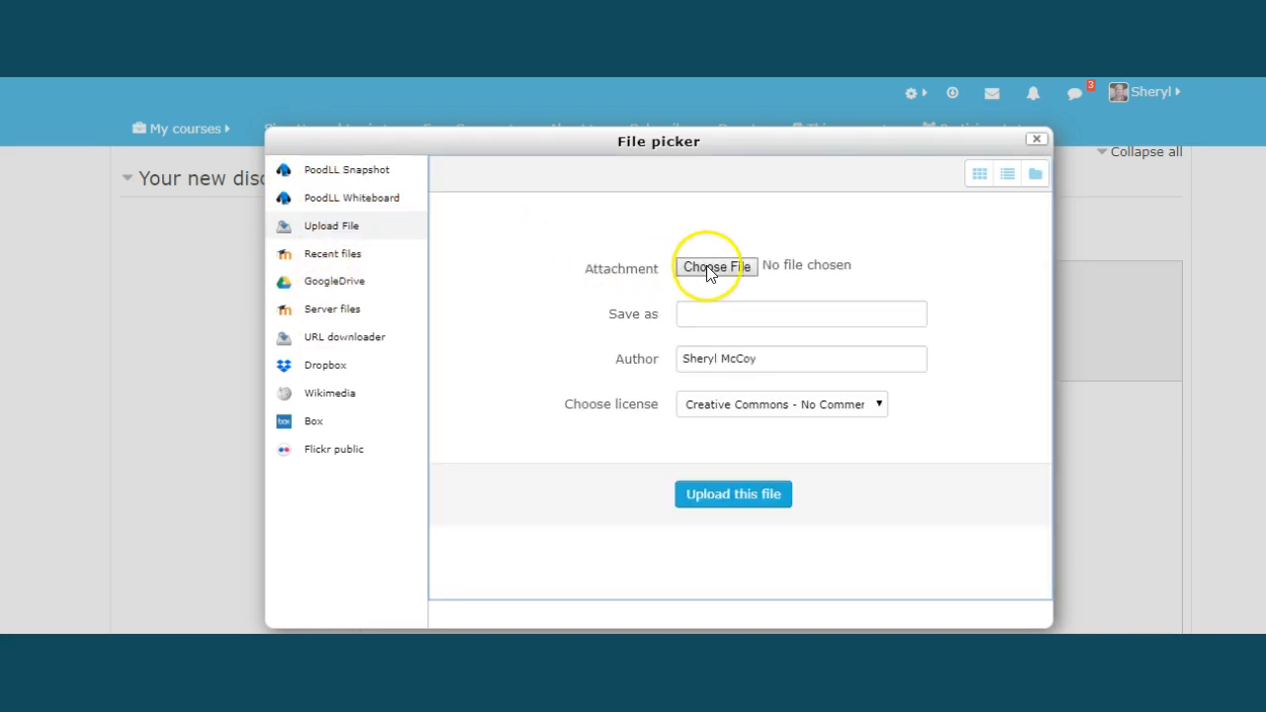
drag(1054, 303, 1053, 327)
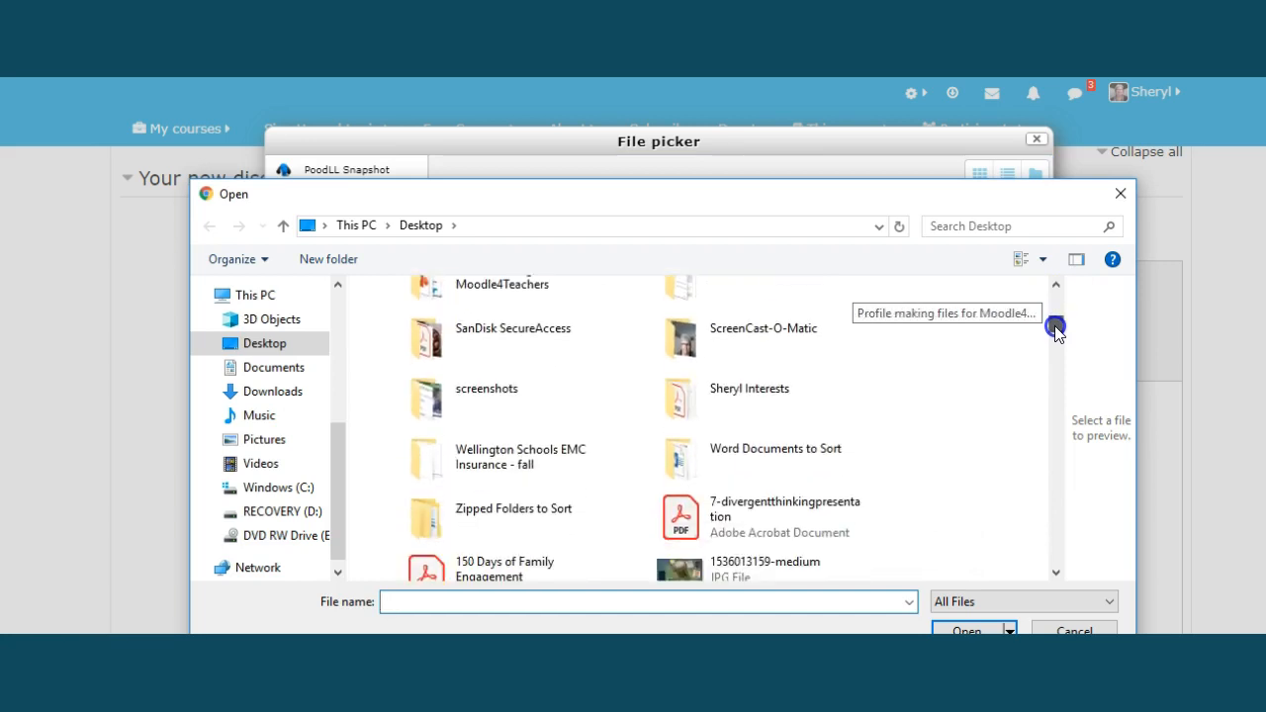
click(701, 313)
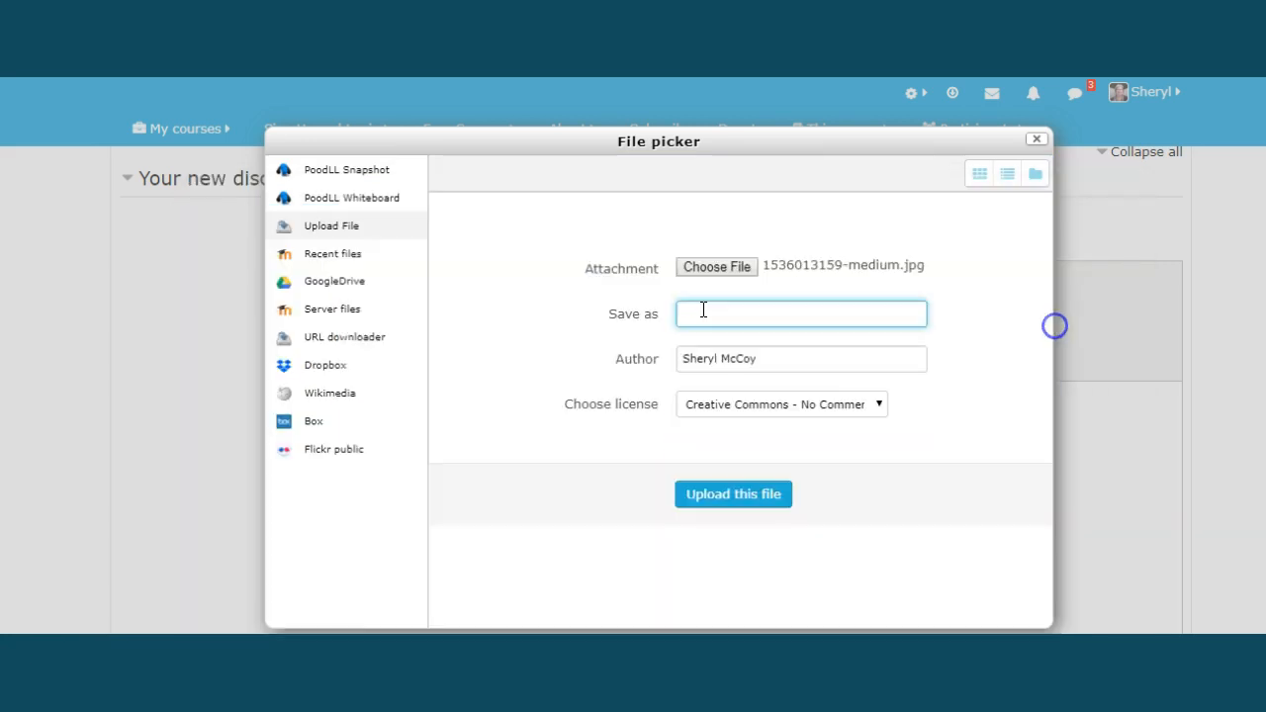
text(List of Pr)
text(of Dev Books)
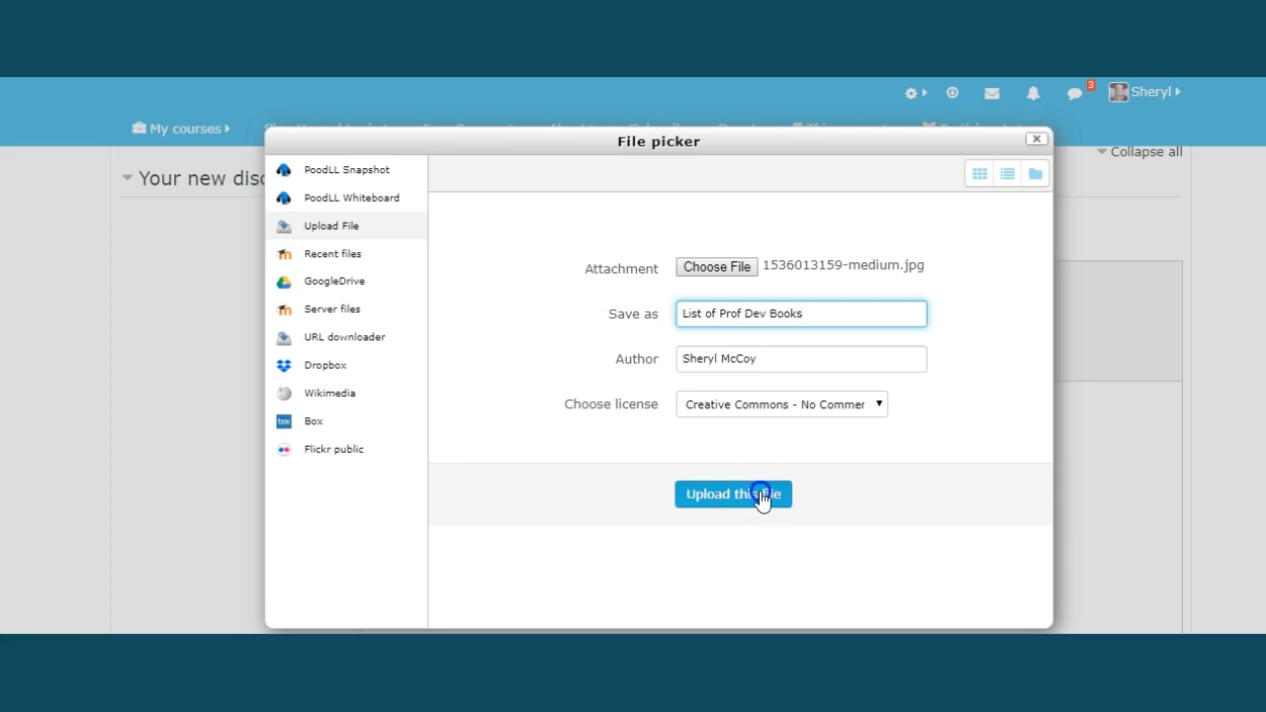
click(757, 497)
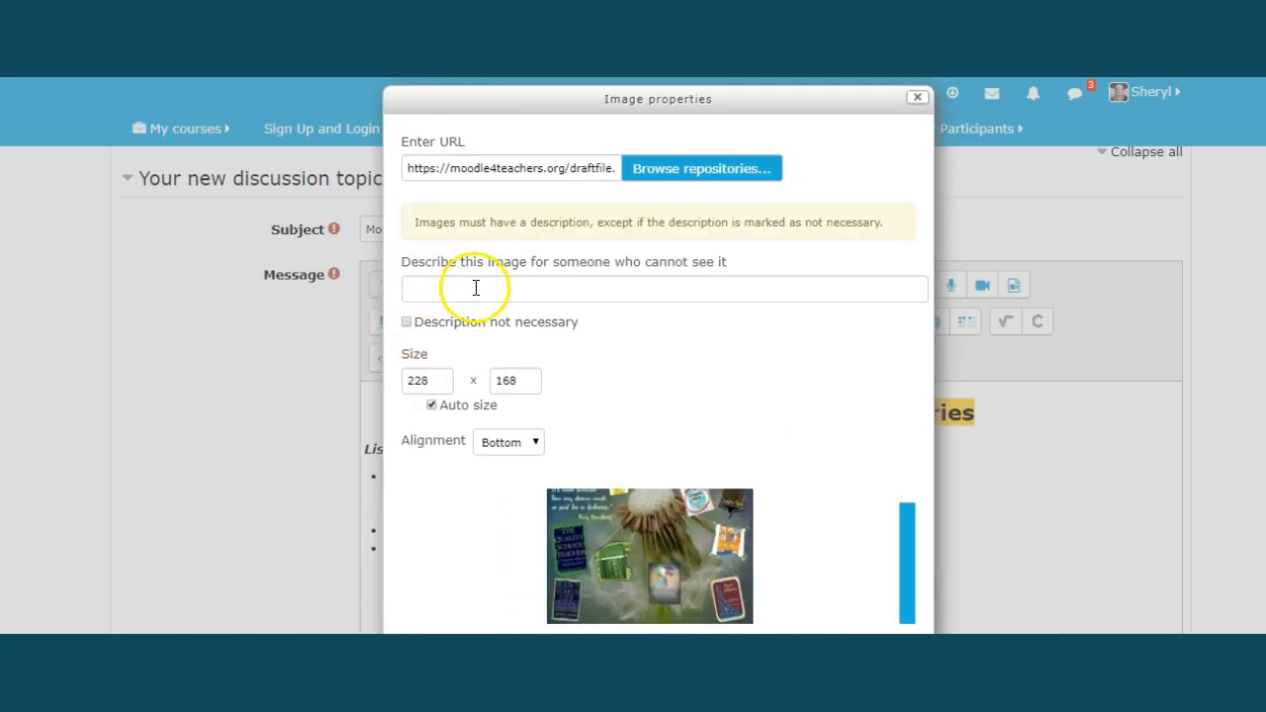
Step: Describe the image as "Professional Development Books" and save it into the message
click(475, 287)
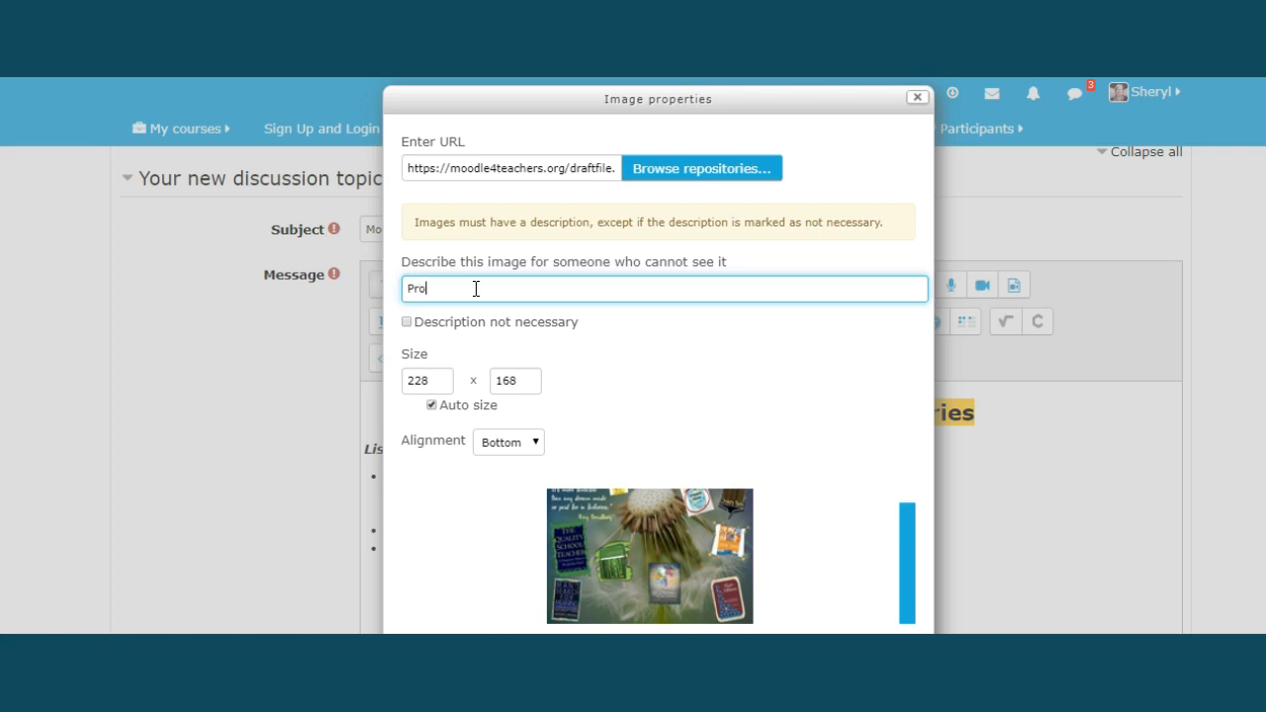
text(Professional Development Books)
click(408, 323)
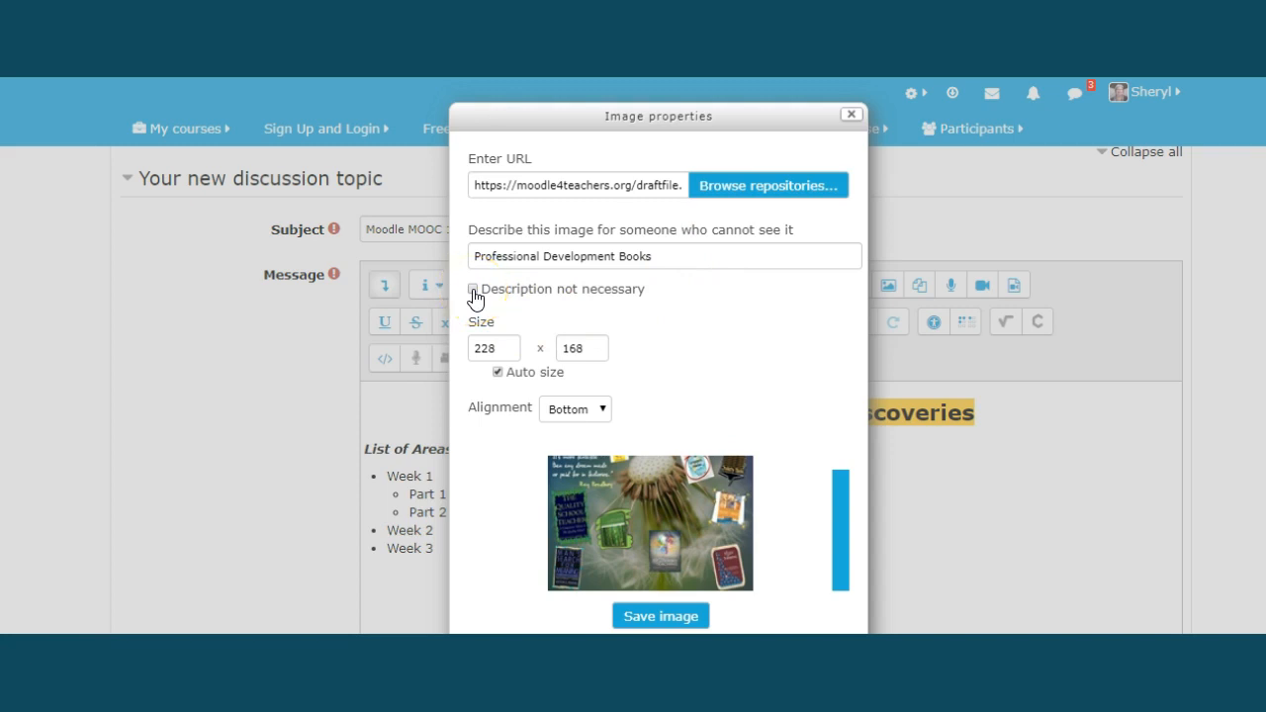
click(661, 616)
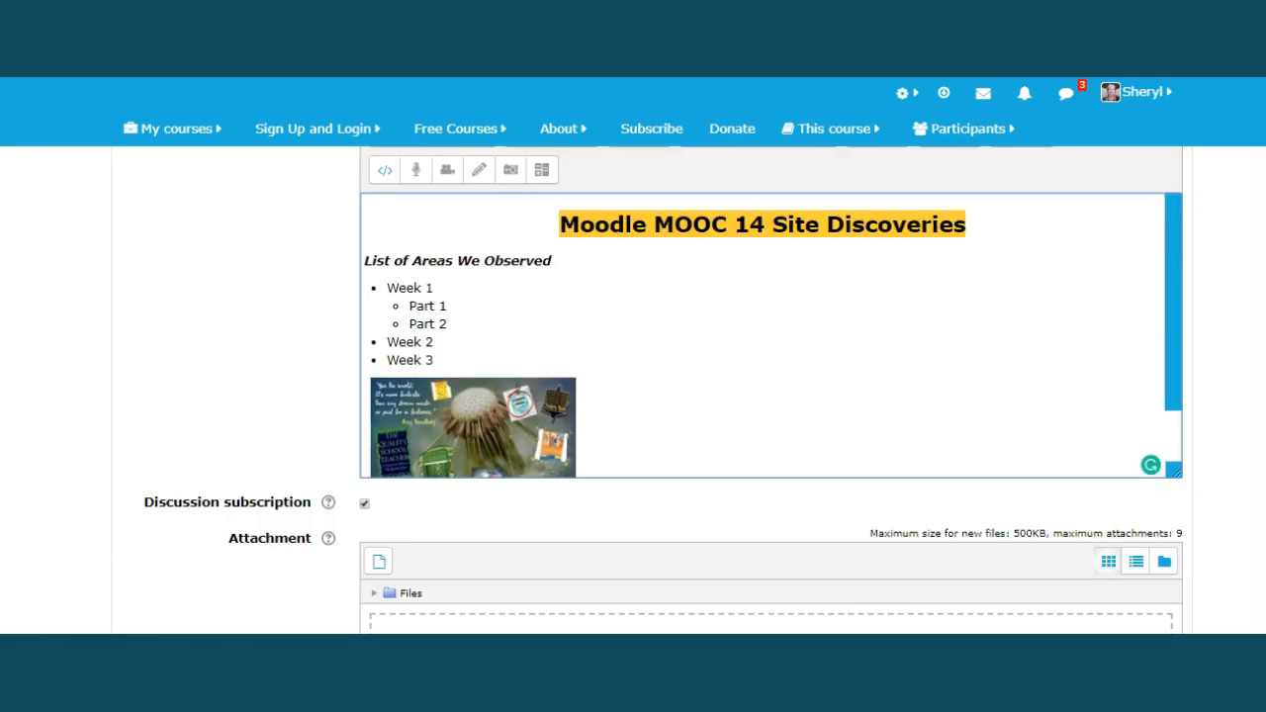
Step: Record a short audio clip with the message editor's audio recorder
scroll(772, 415, up, 2)
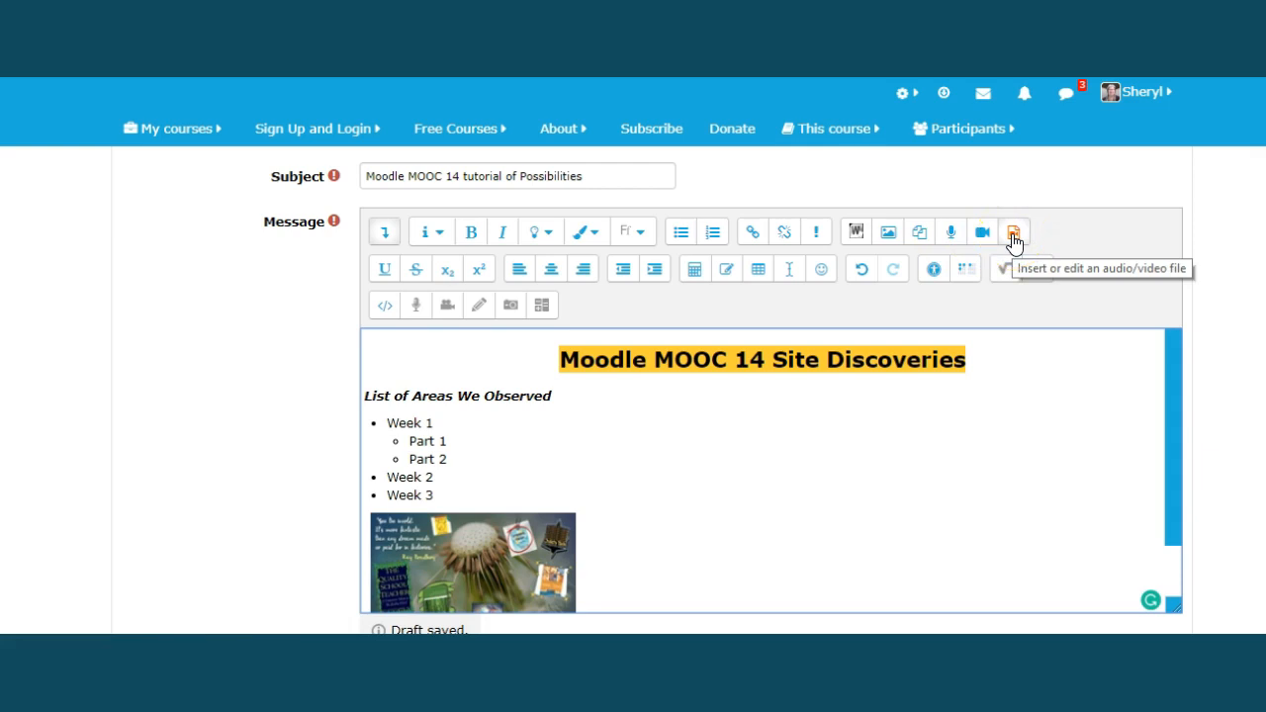
click(952, 232)
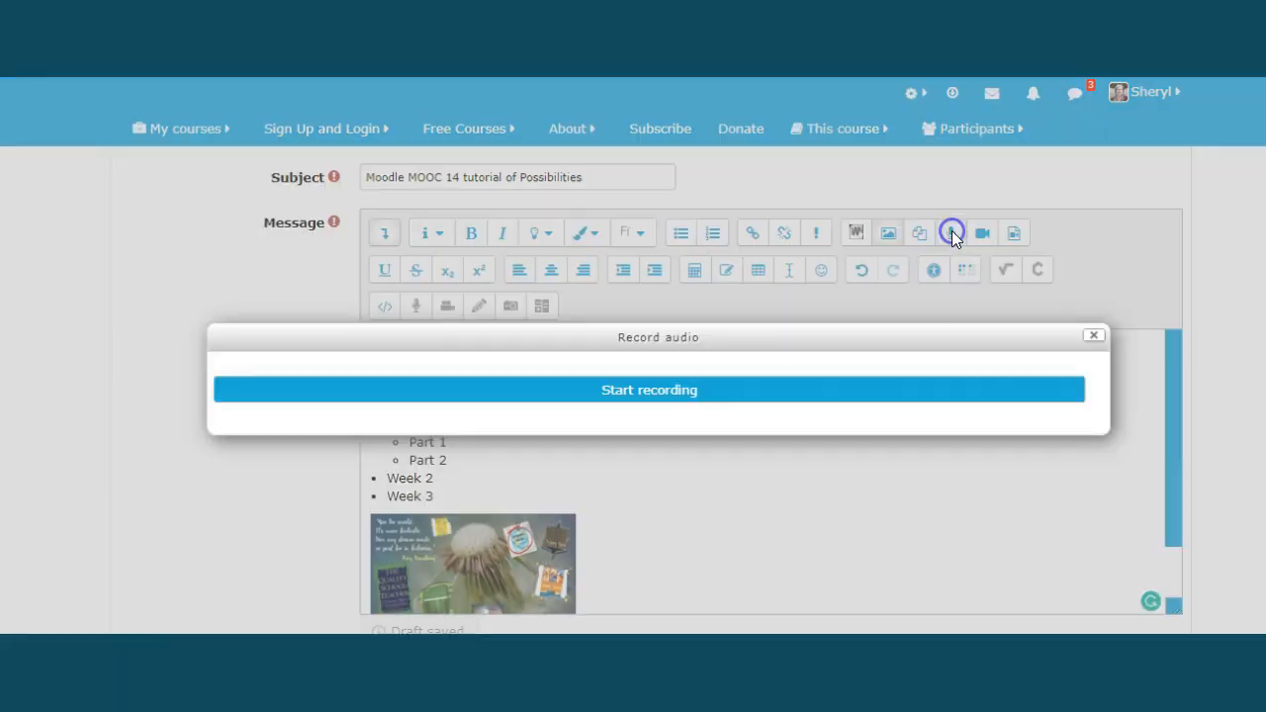
click(663, 394)
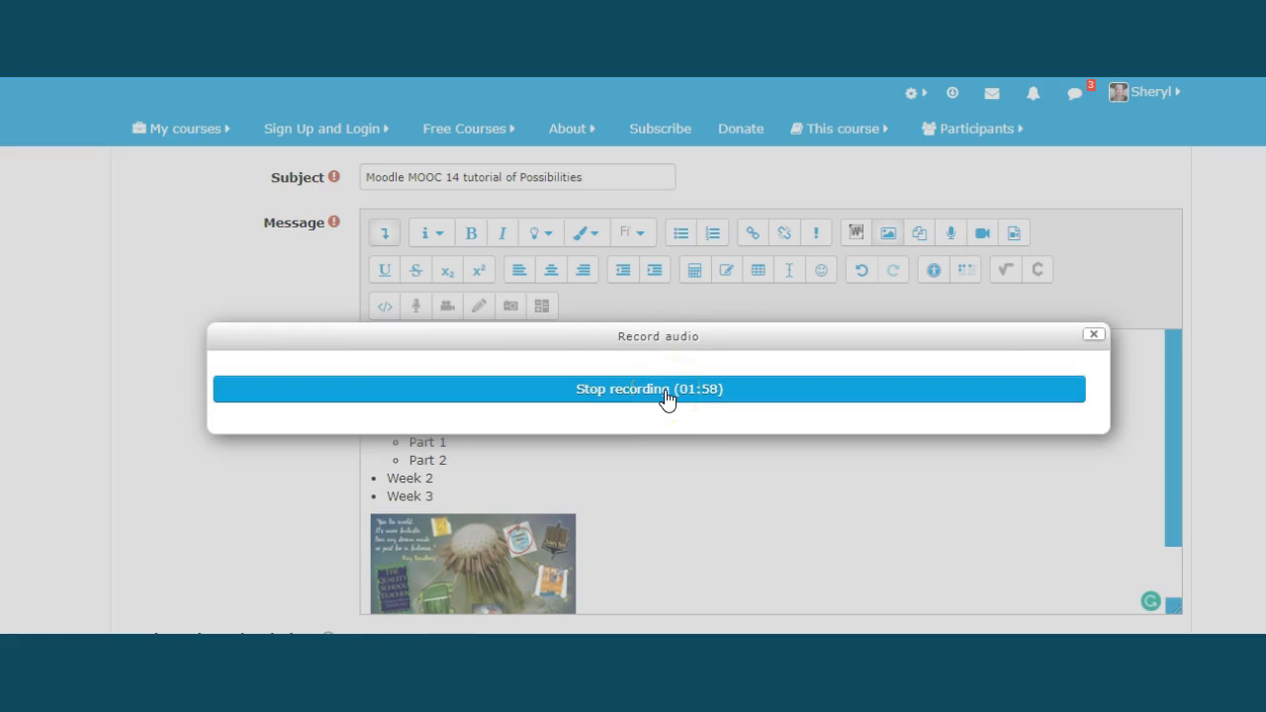
click(747, 420)
click(797, 394)
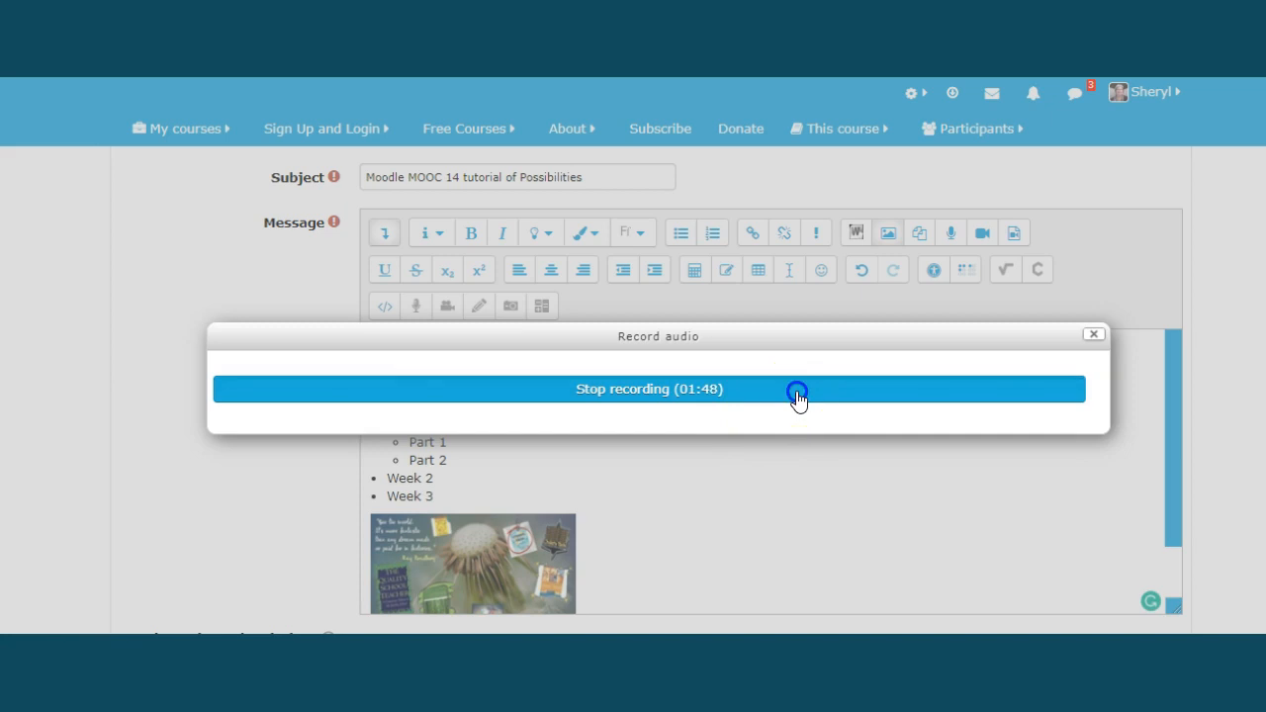
Step: Play back the recorded audio clip and attach it to the message
click(230, 341)
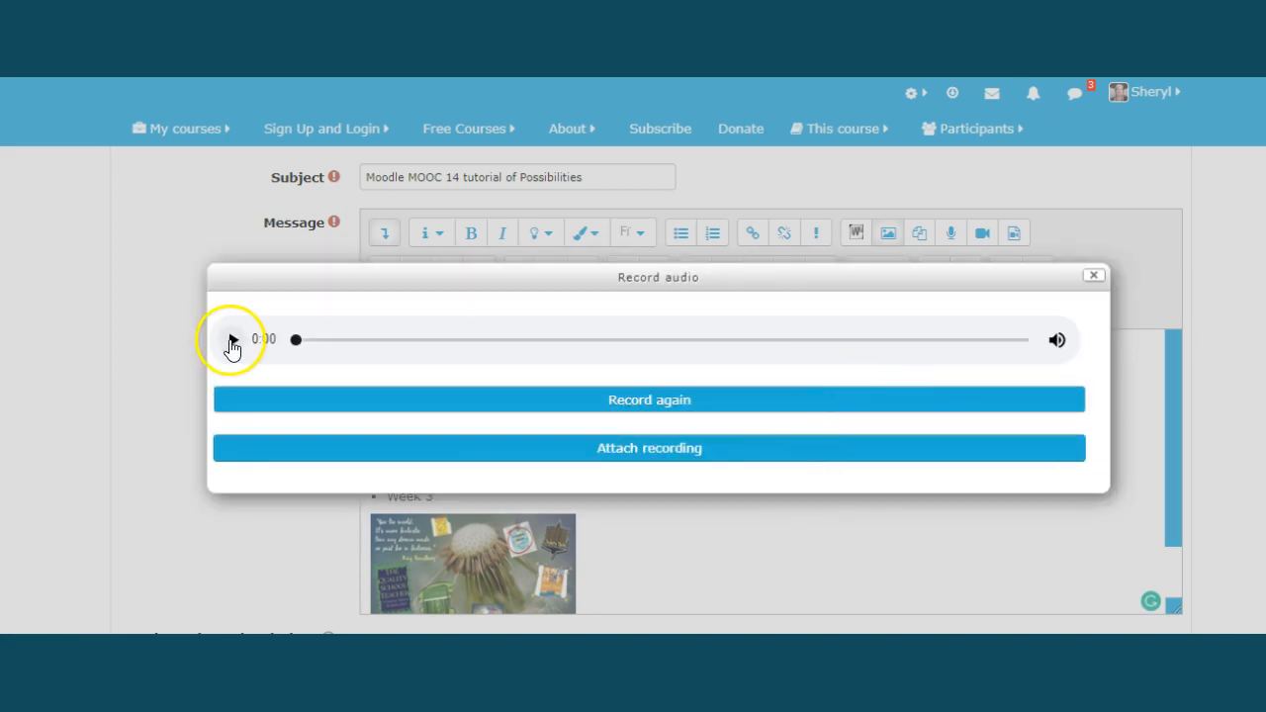
click(231, 344)
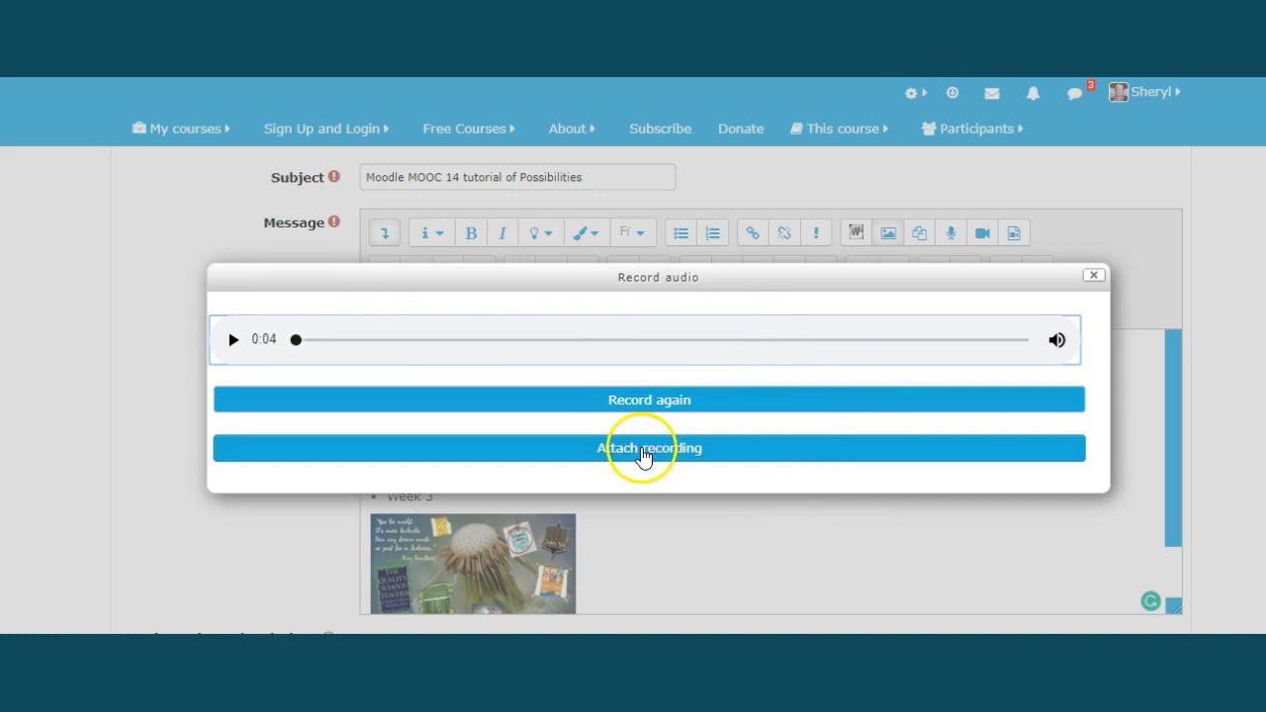
click(641, 450)
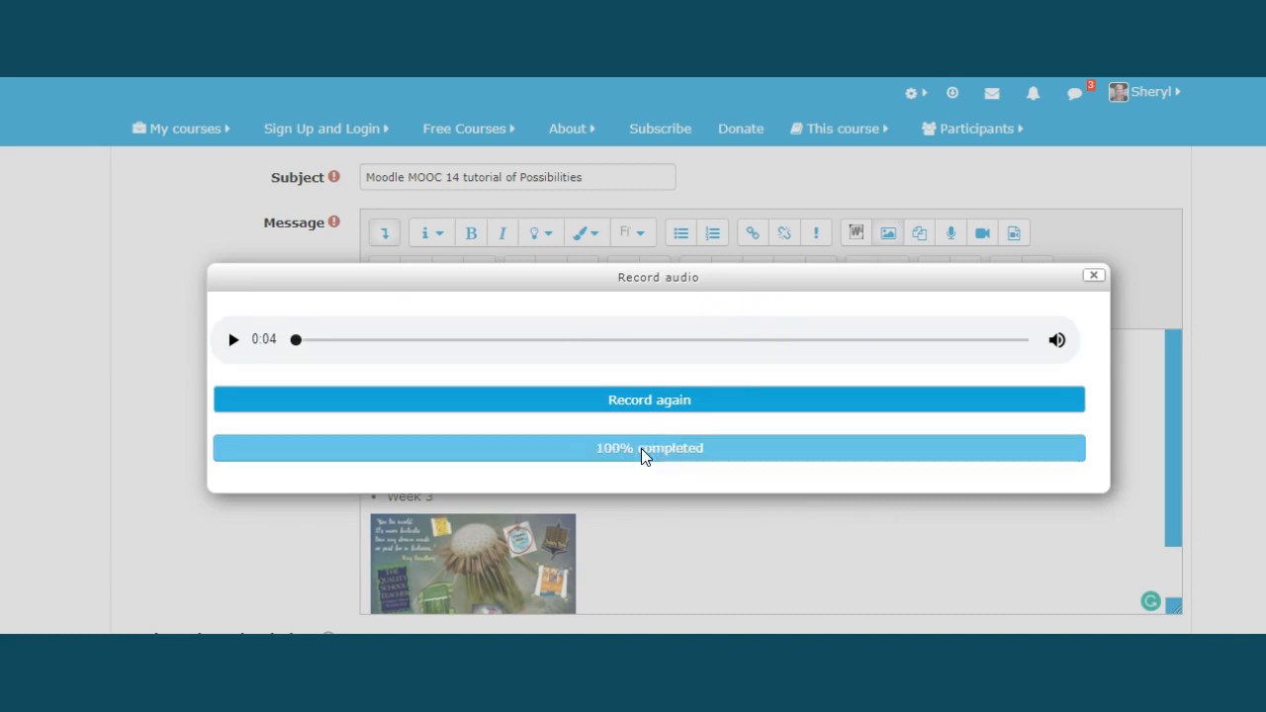
Step: Examine the audio and video options for inserting a media file, and close the dialog without inserting anything
scroll(1177, 445, down, 1)
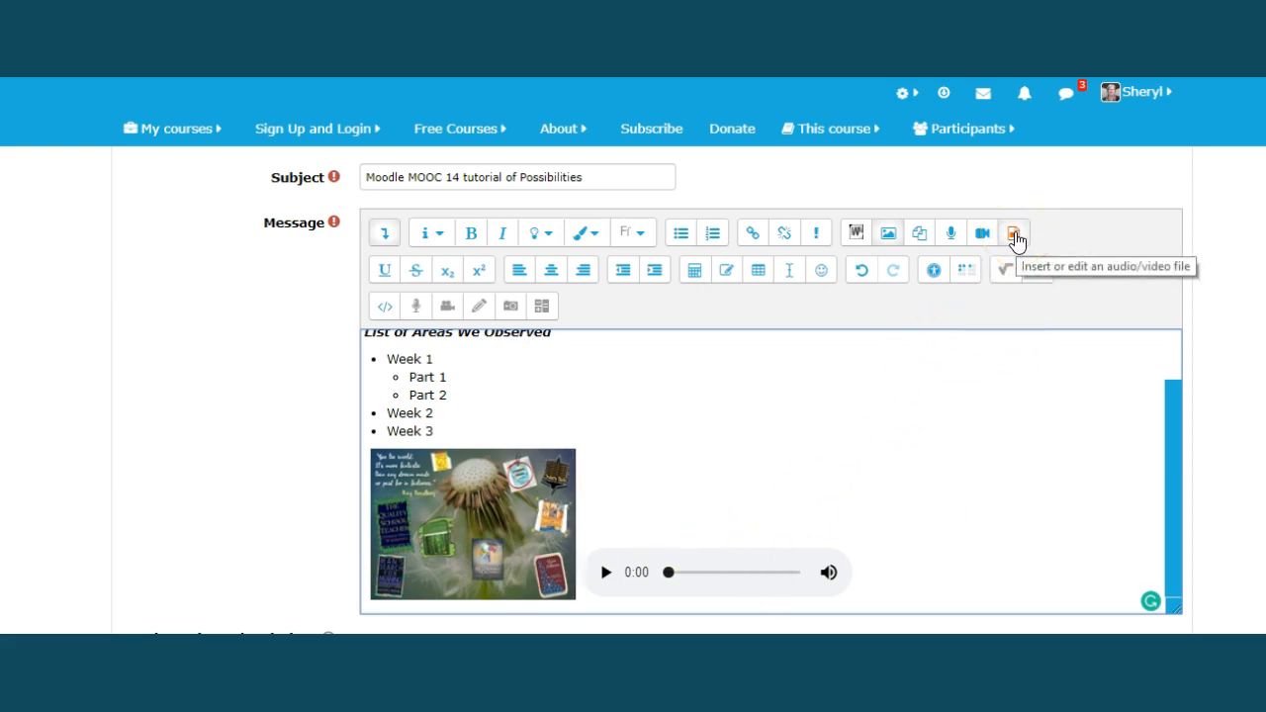
click(1014, 234)
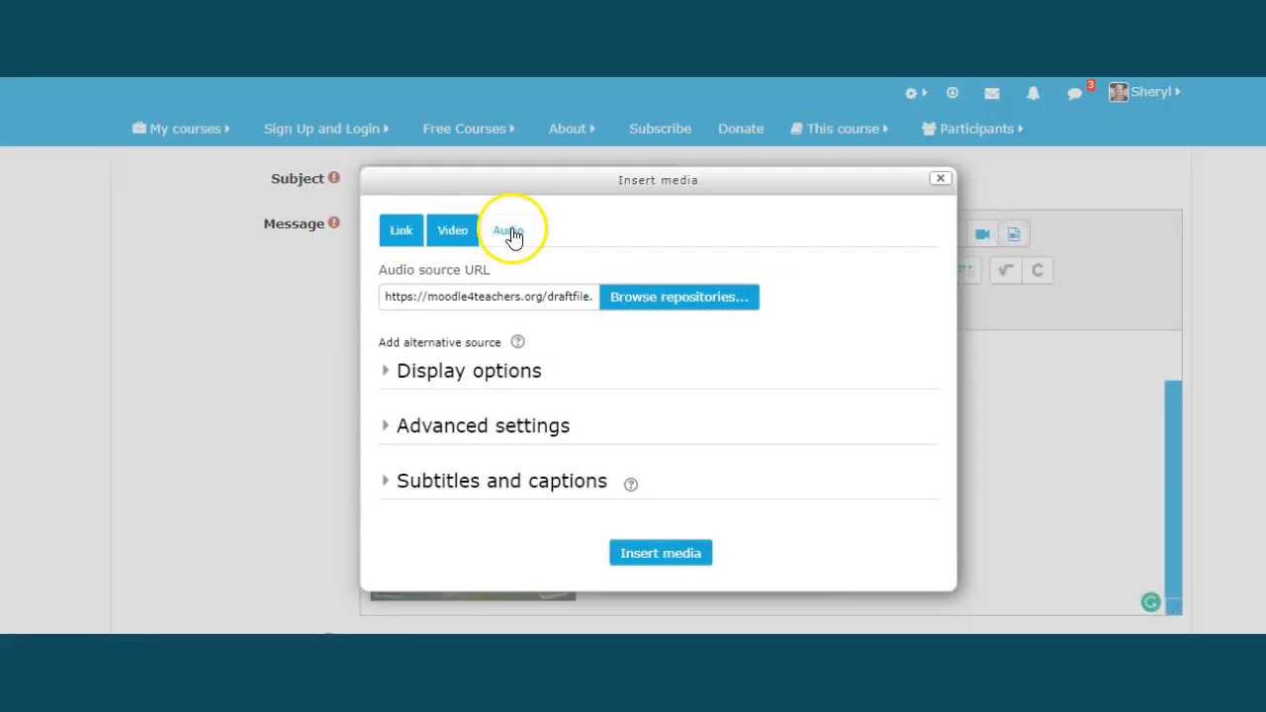
click(453, 236)
click(460, 301)
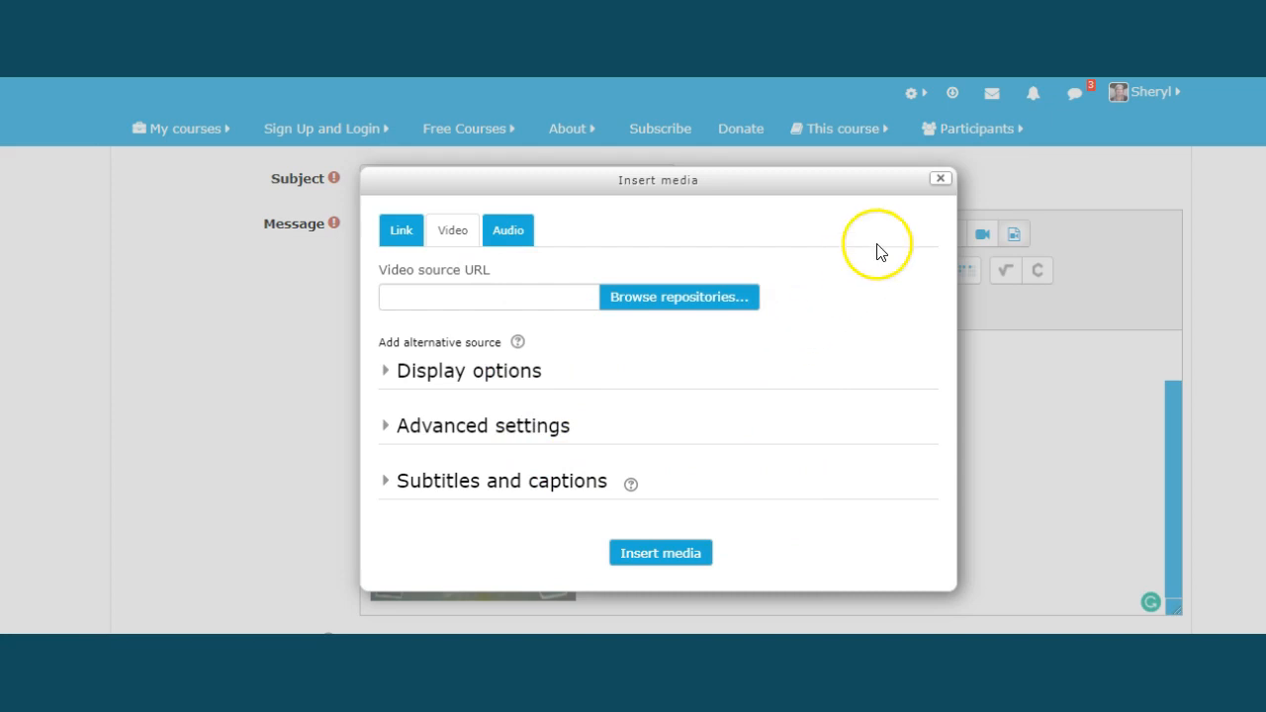
click(940, 181)
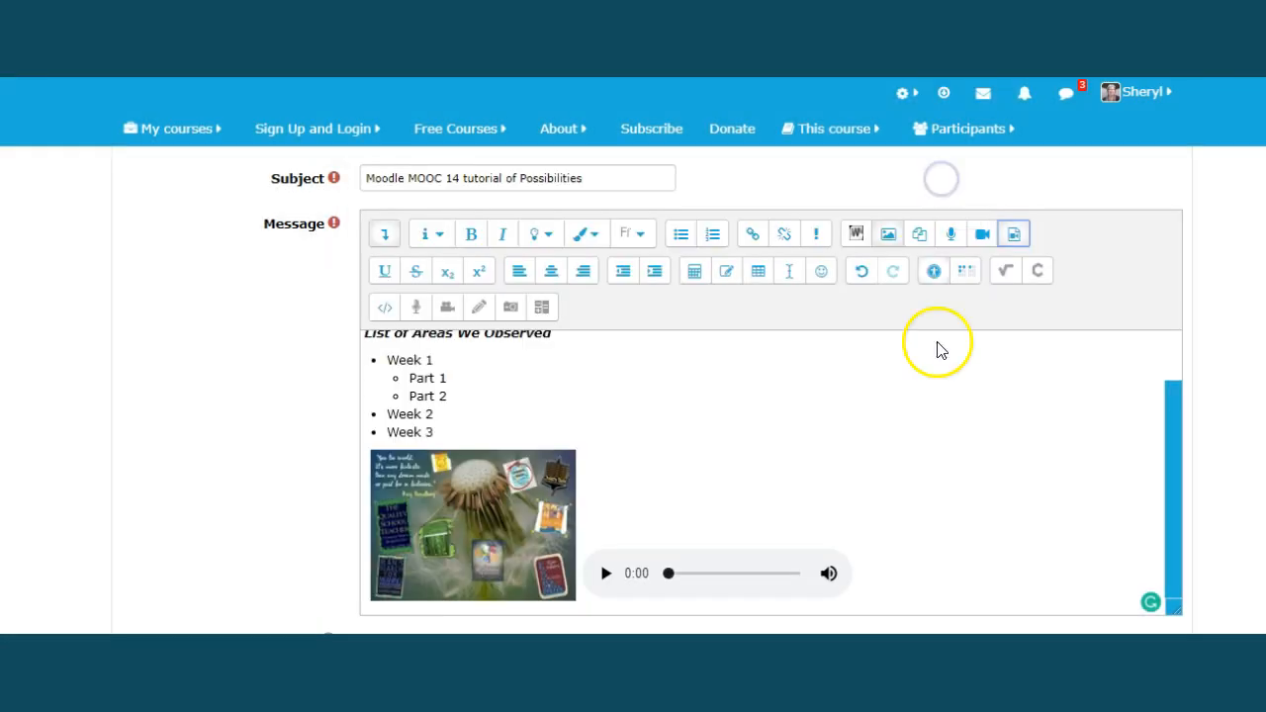
Step: Add the formula H₂O on a line below the image and audio clip, with the 2 as subscript
scroll(946, 574, down, 1)
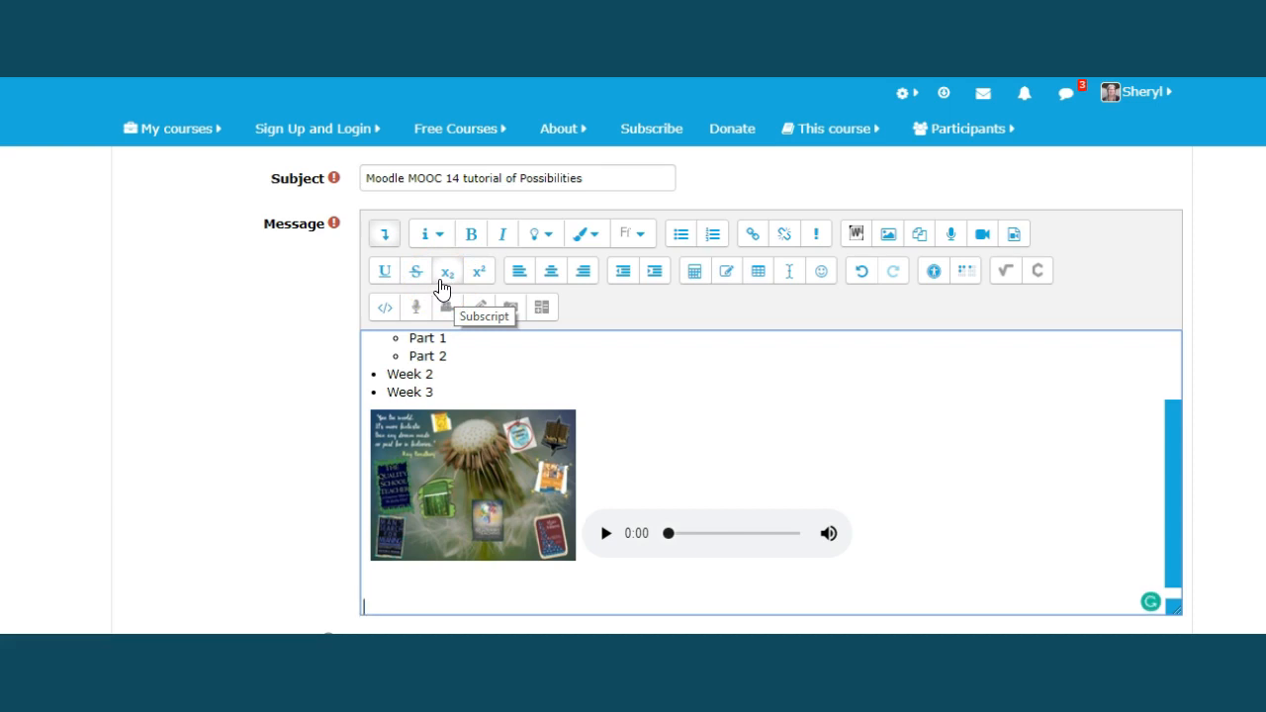
key(BackSpace)
text(H)
click(447, 273)
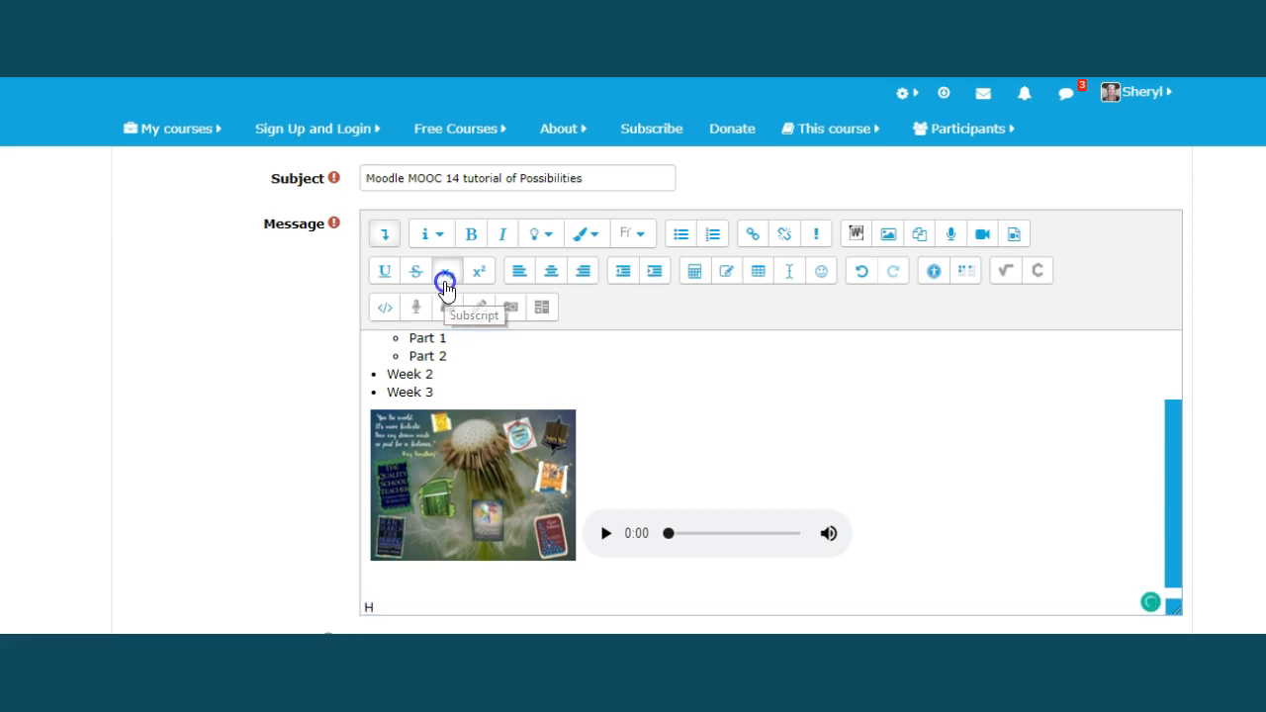
text(2)
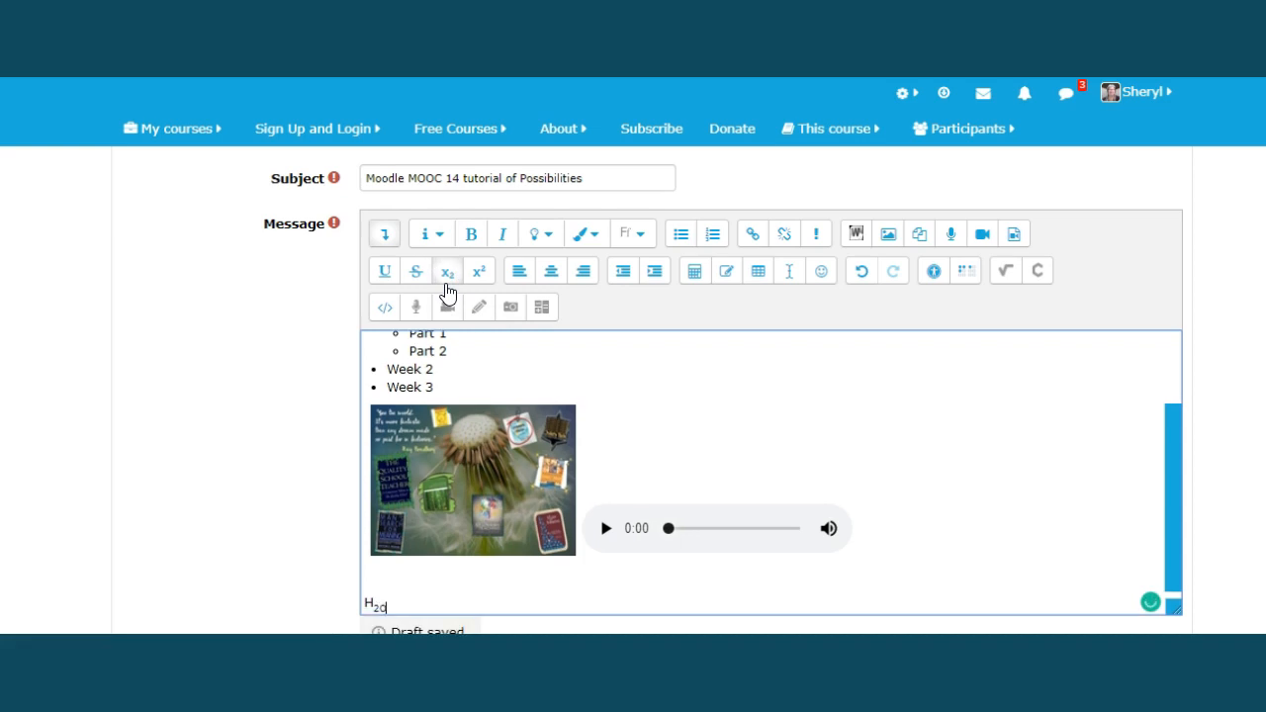
click(446, 276)
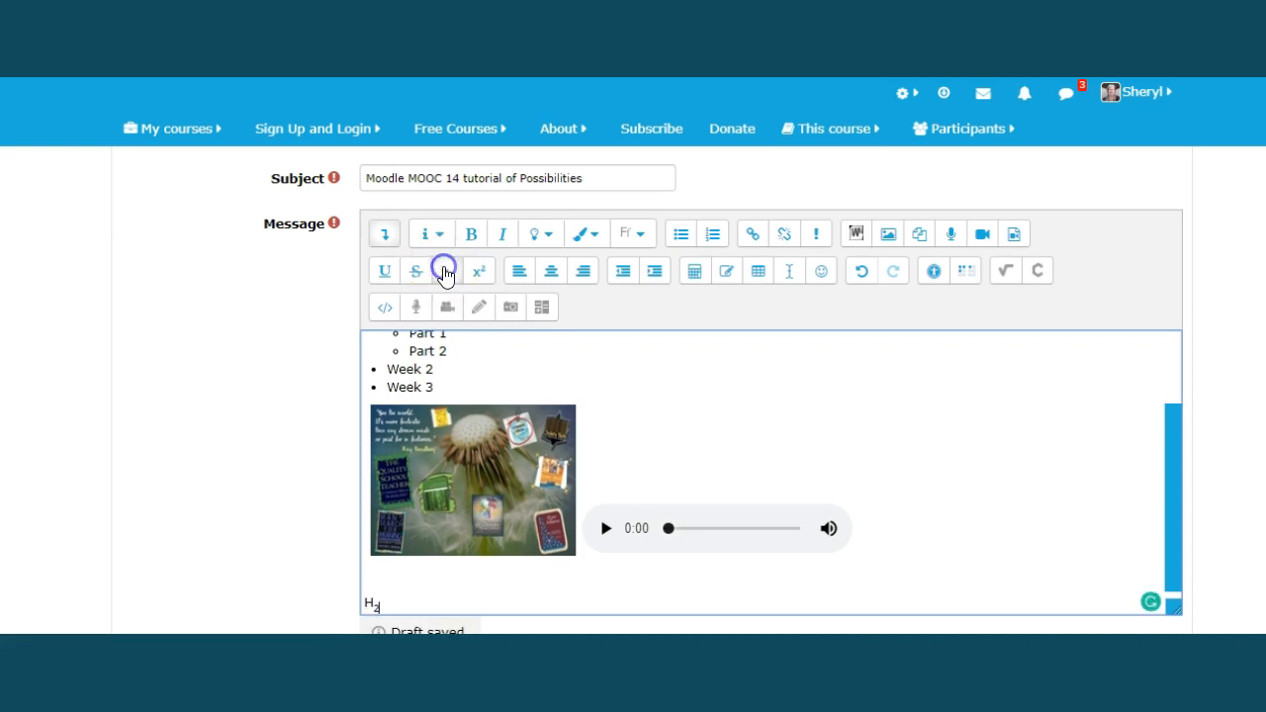
text(O)
click(446, 276)
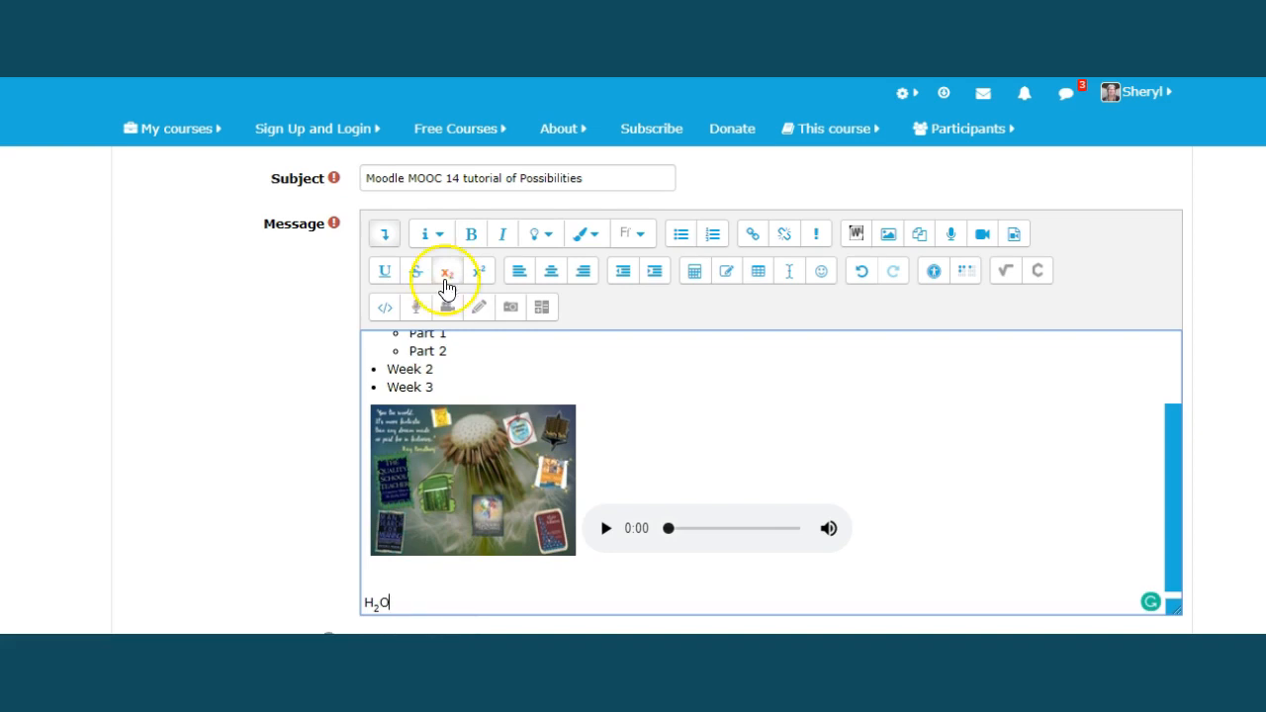
key(Return)
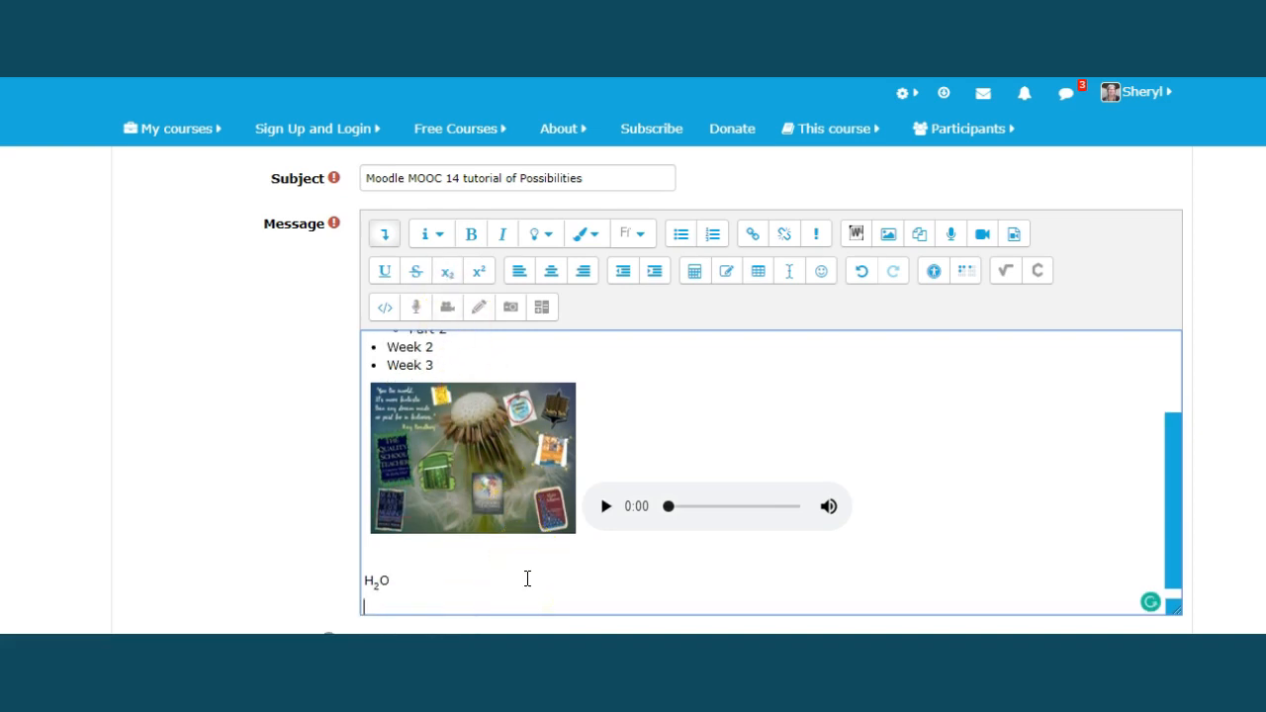
Step: Add the equation 7² = 49 on the line below H₂O, with the 2 as superscript
click(475, 281)
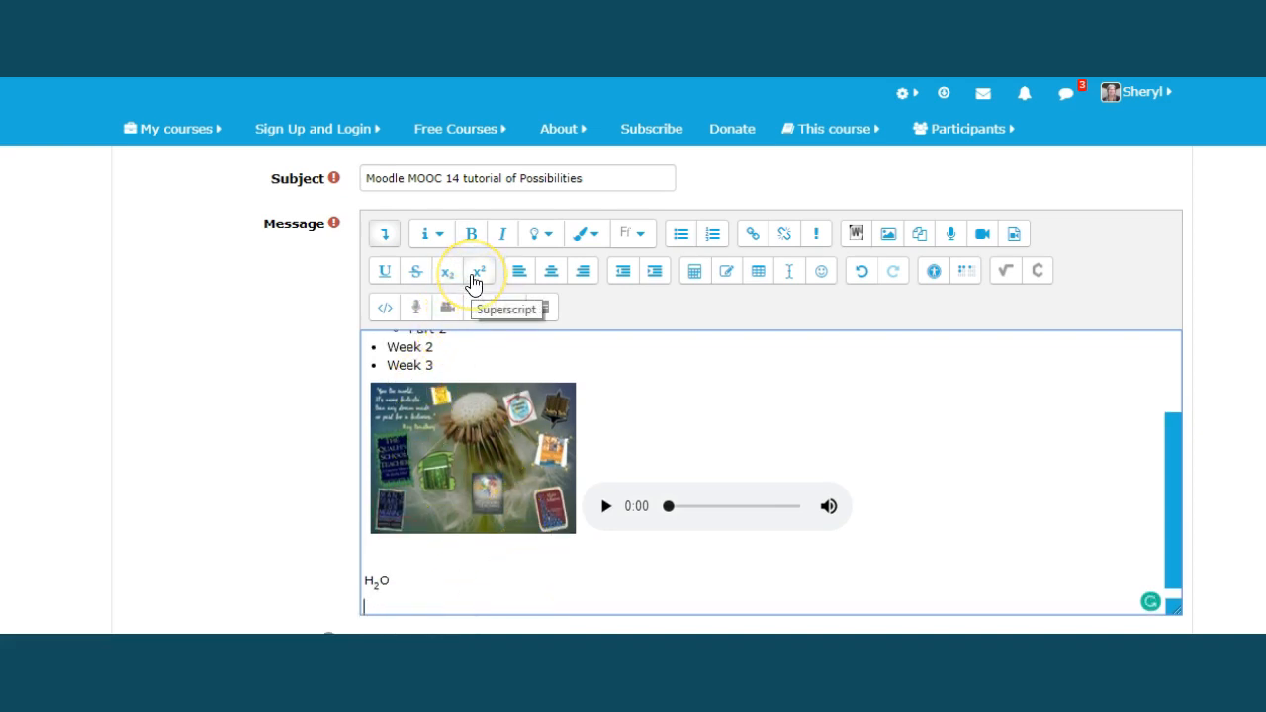
click(474, 283)
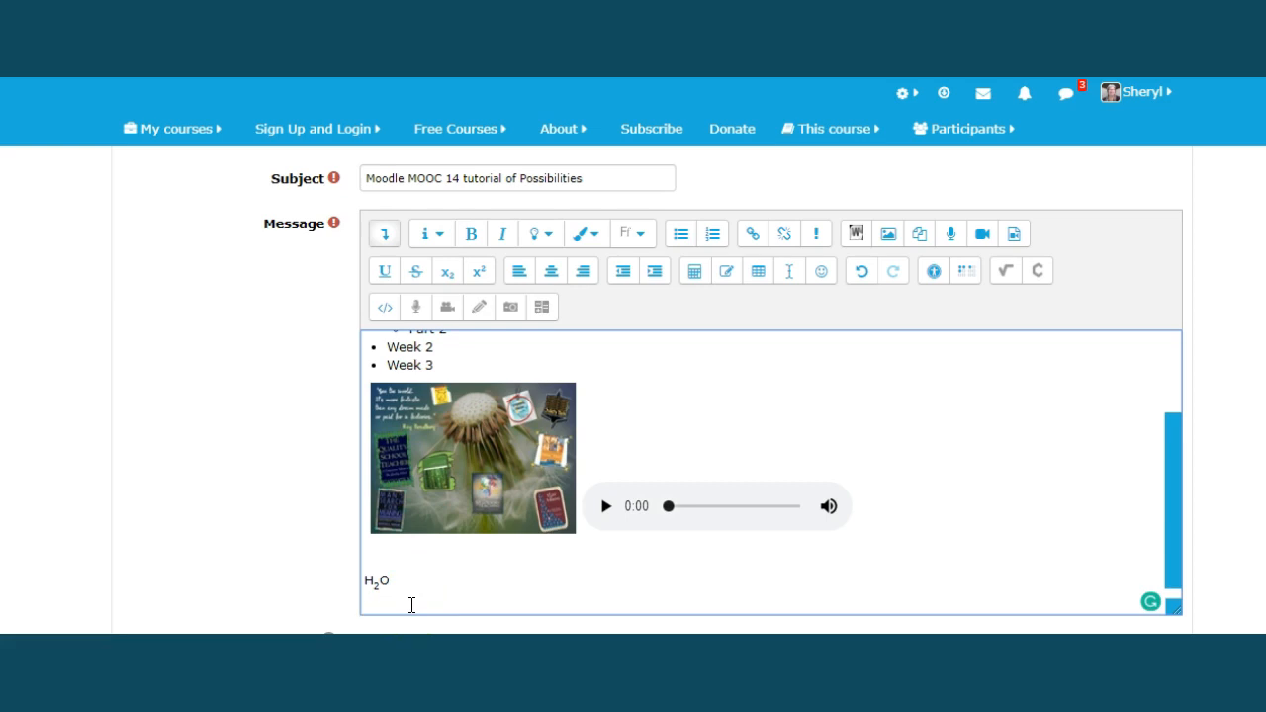
text(72 =)
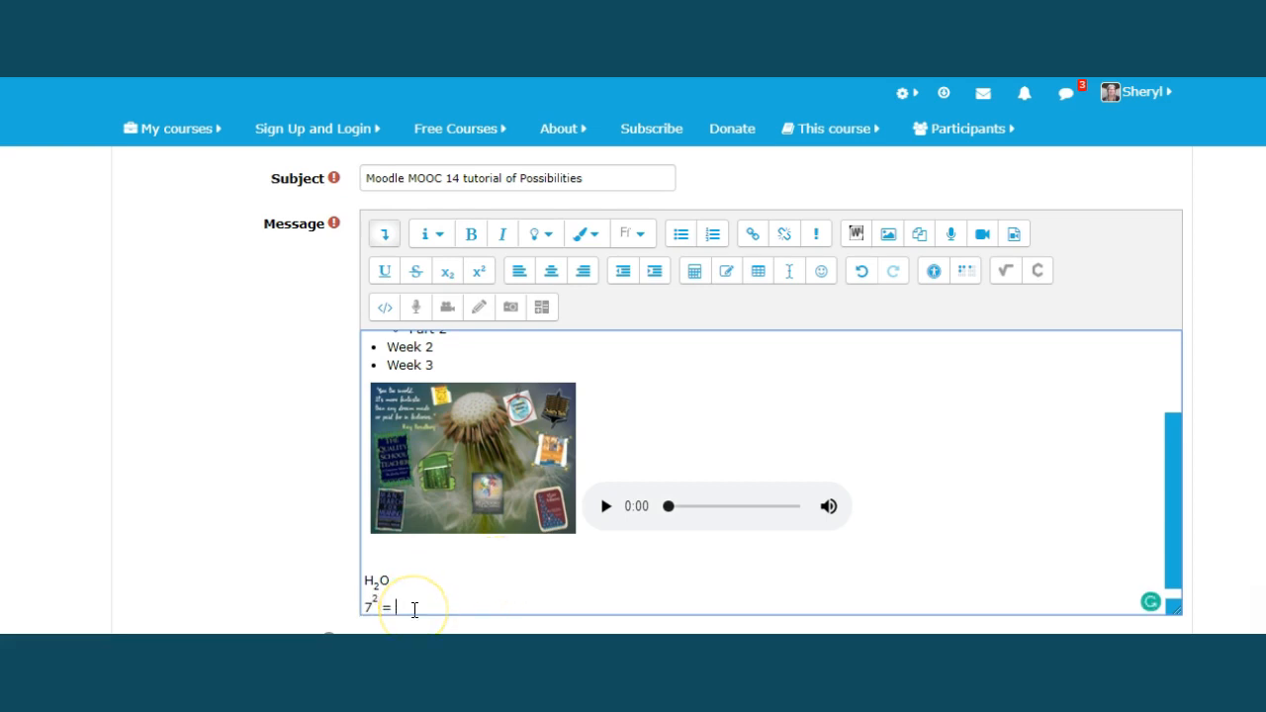
text(49)
key(Return)
click(515, 279)
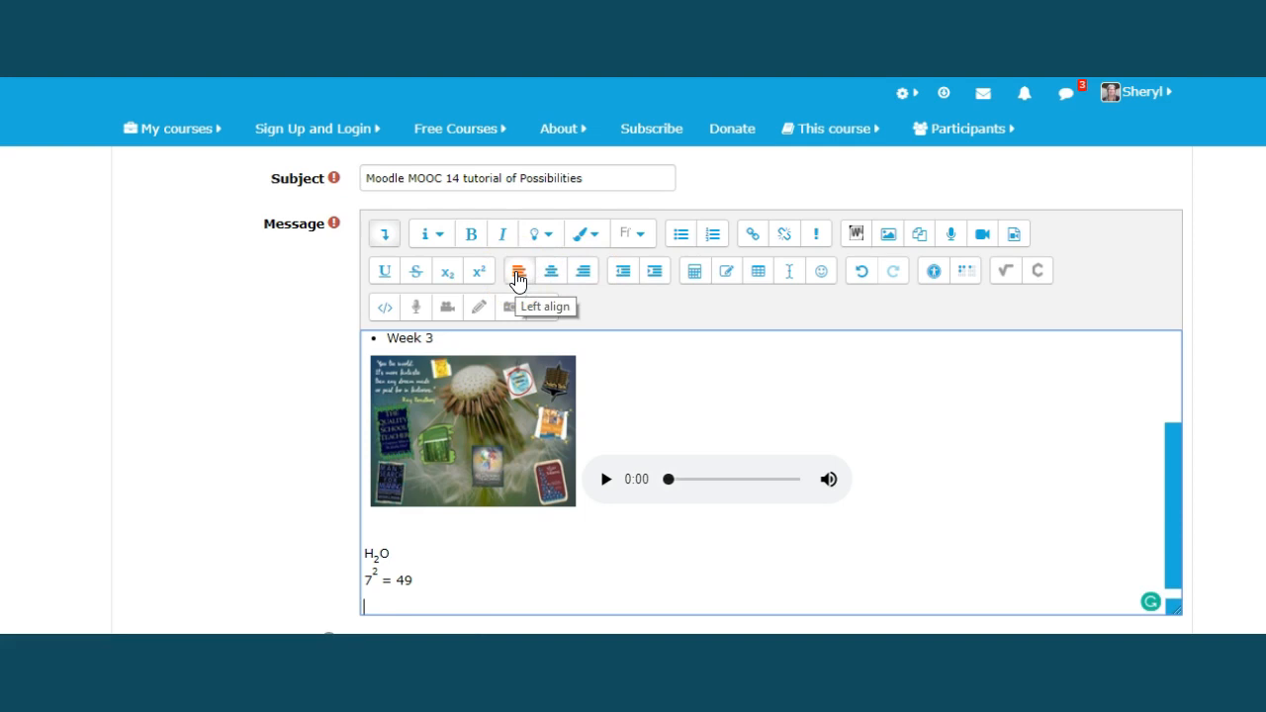
click(550, 280)
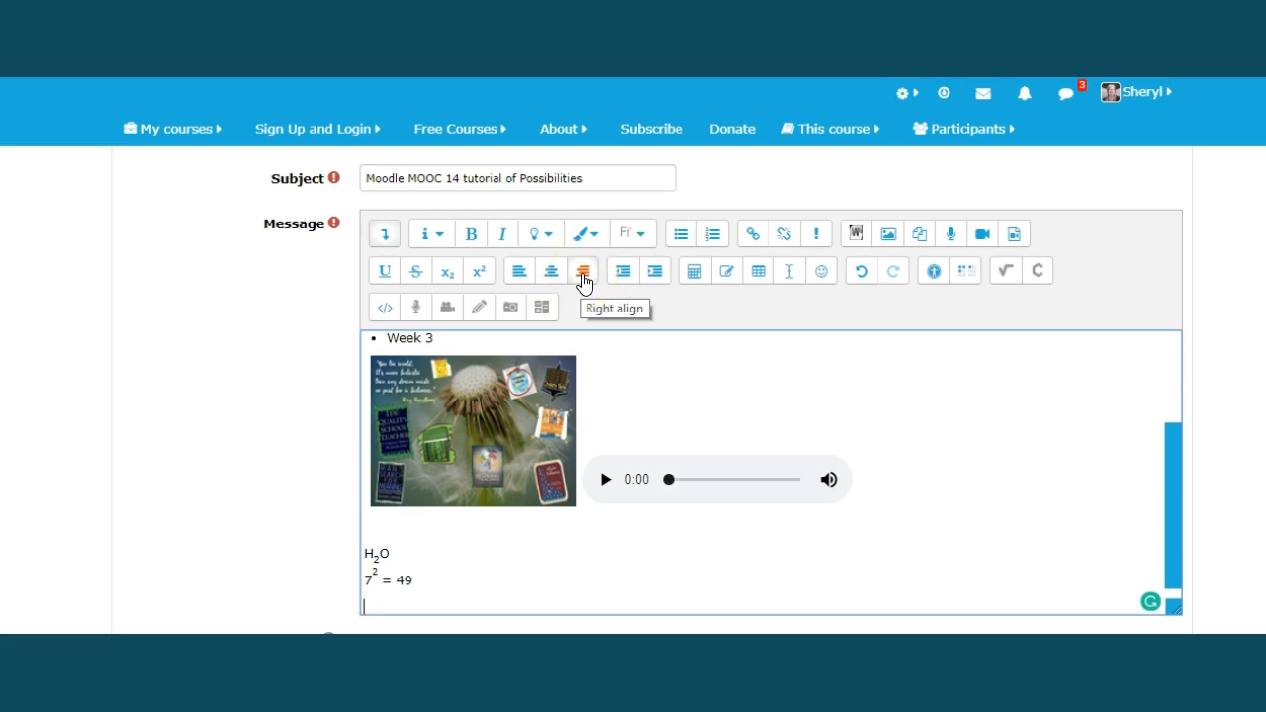
click(624, 282)
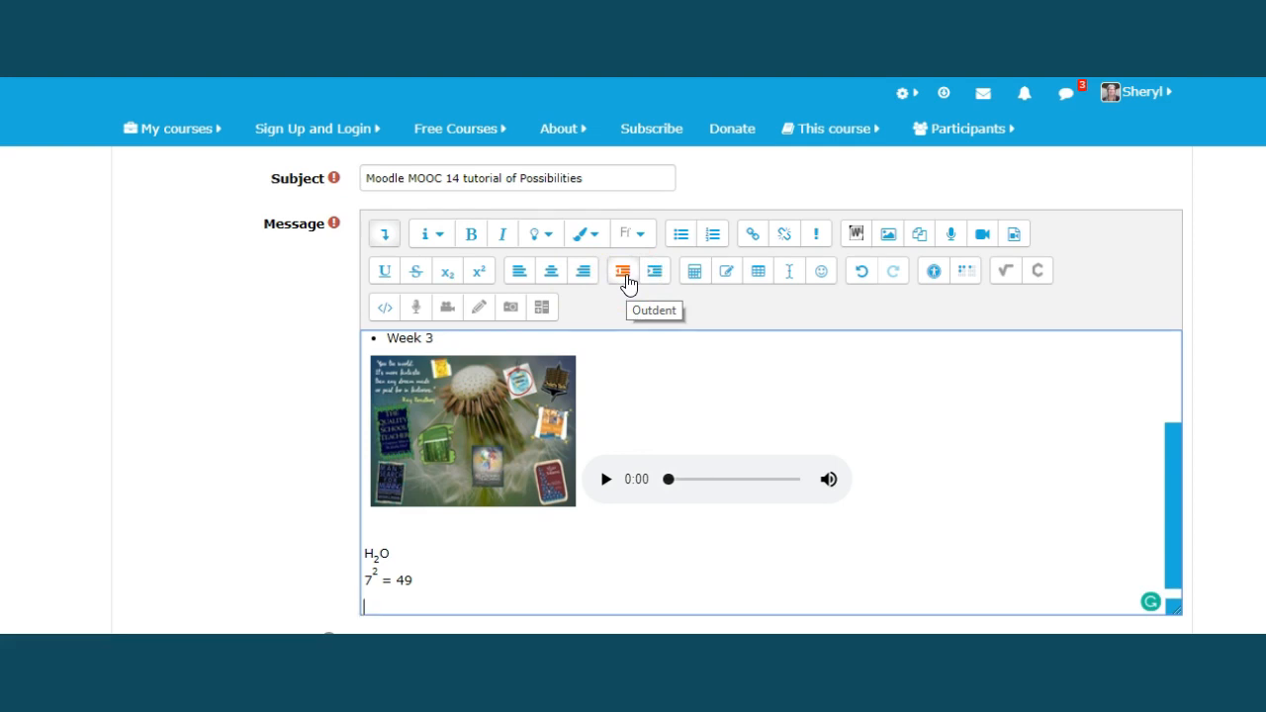
click(653, 282)
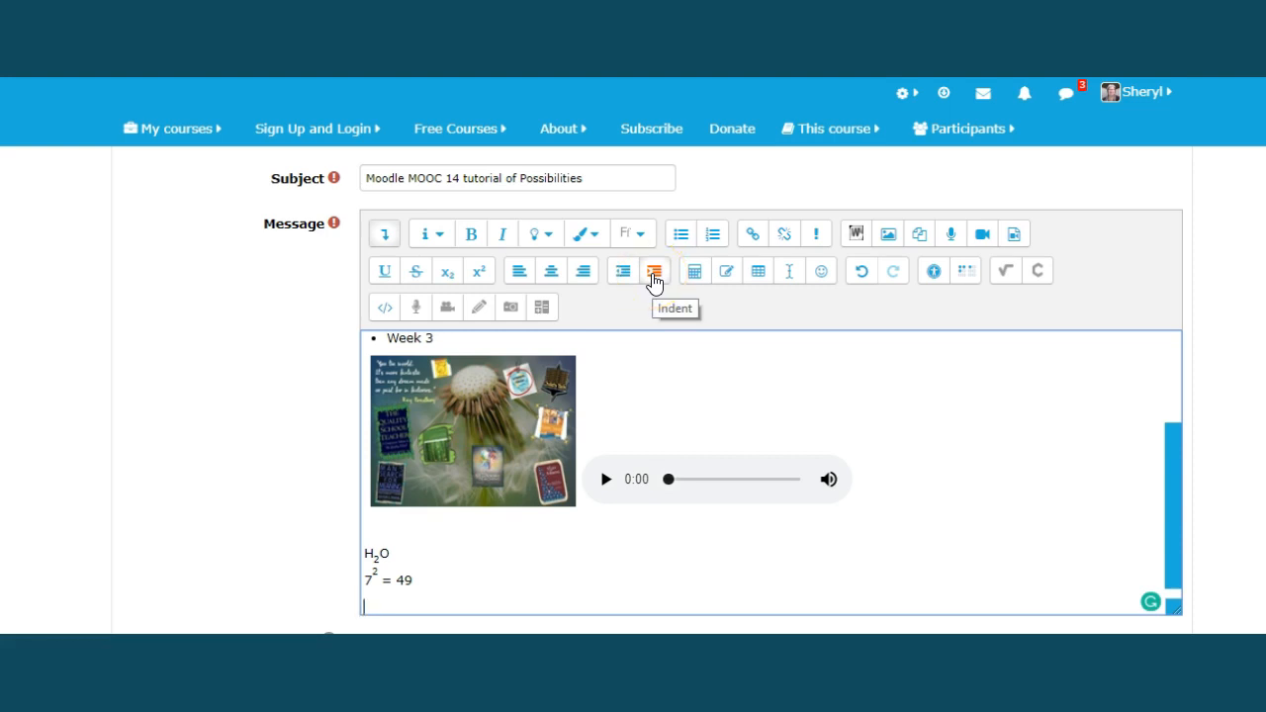
Step: Examine the message's full HTML source code and return to the formatted view
drag(1159, 512, 1167, 399)
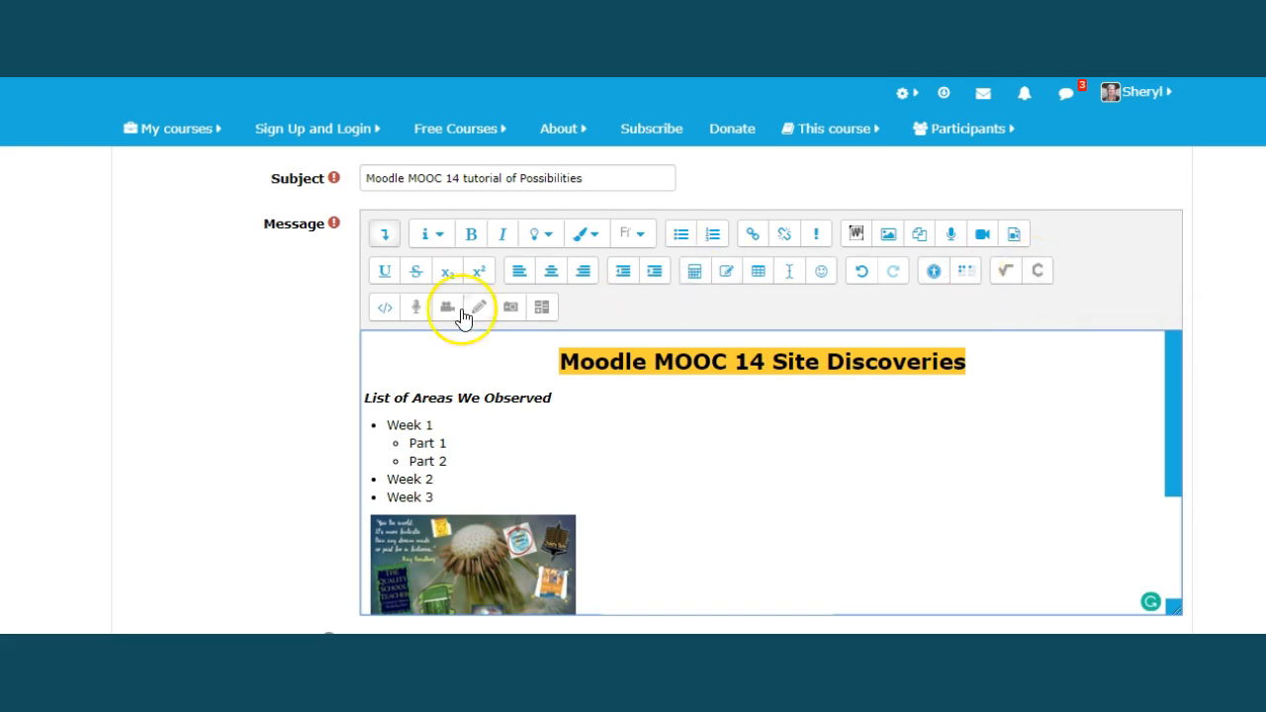
click(384, 308)
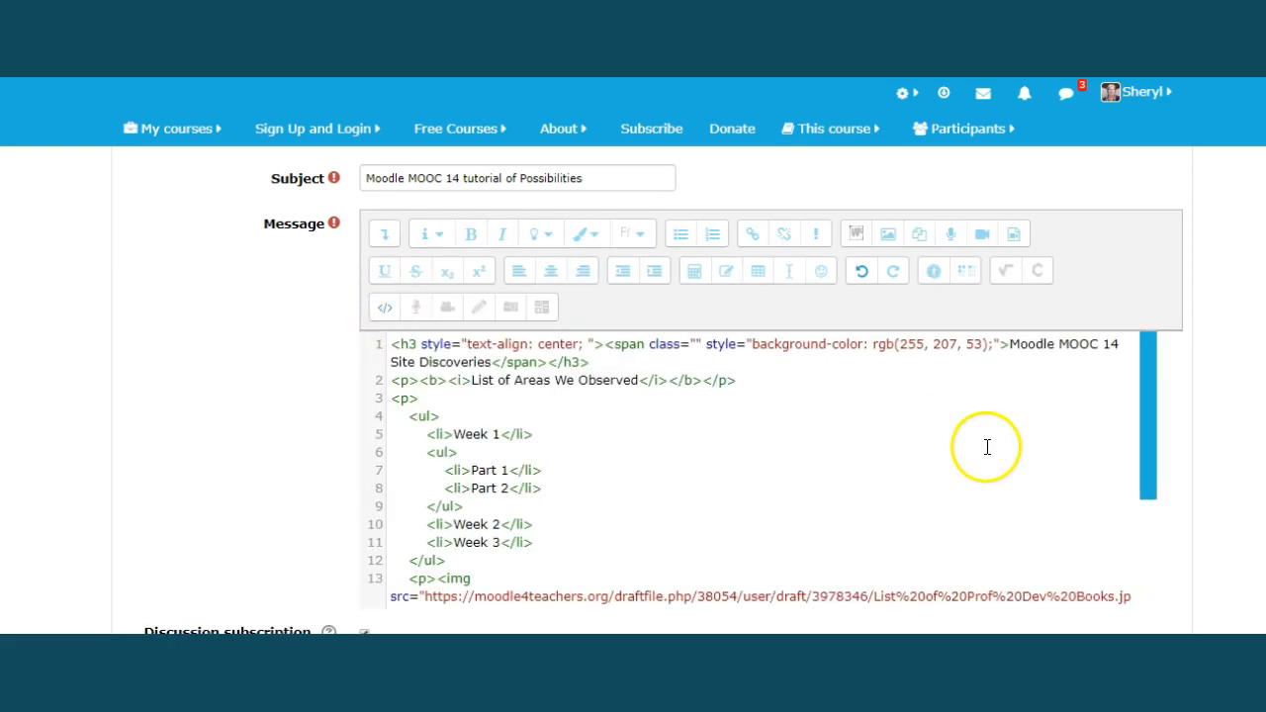
scroll(1139, 387, down, 3)
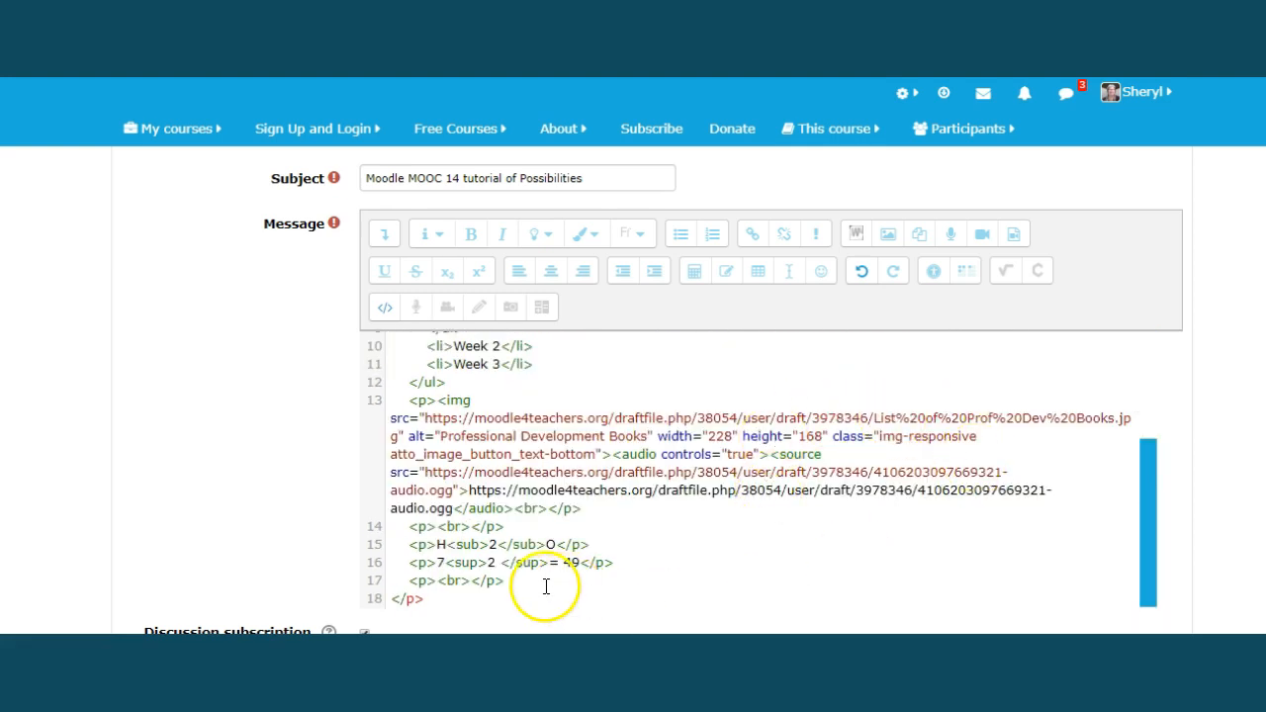
drag(1149, 533, 1146, 391)
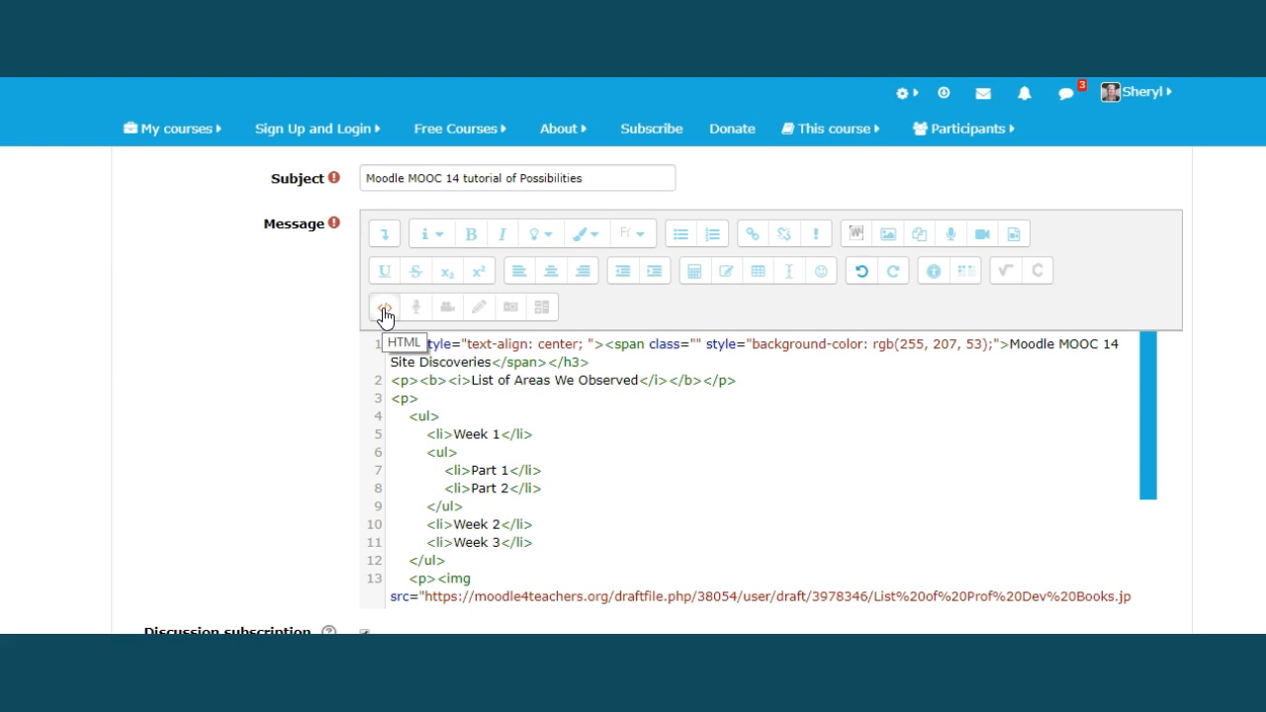
scroll(794, 342, down, 3)
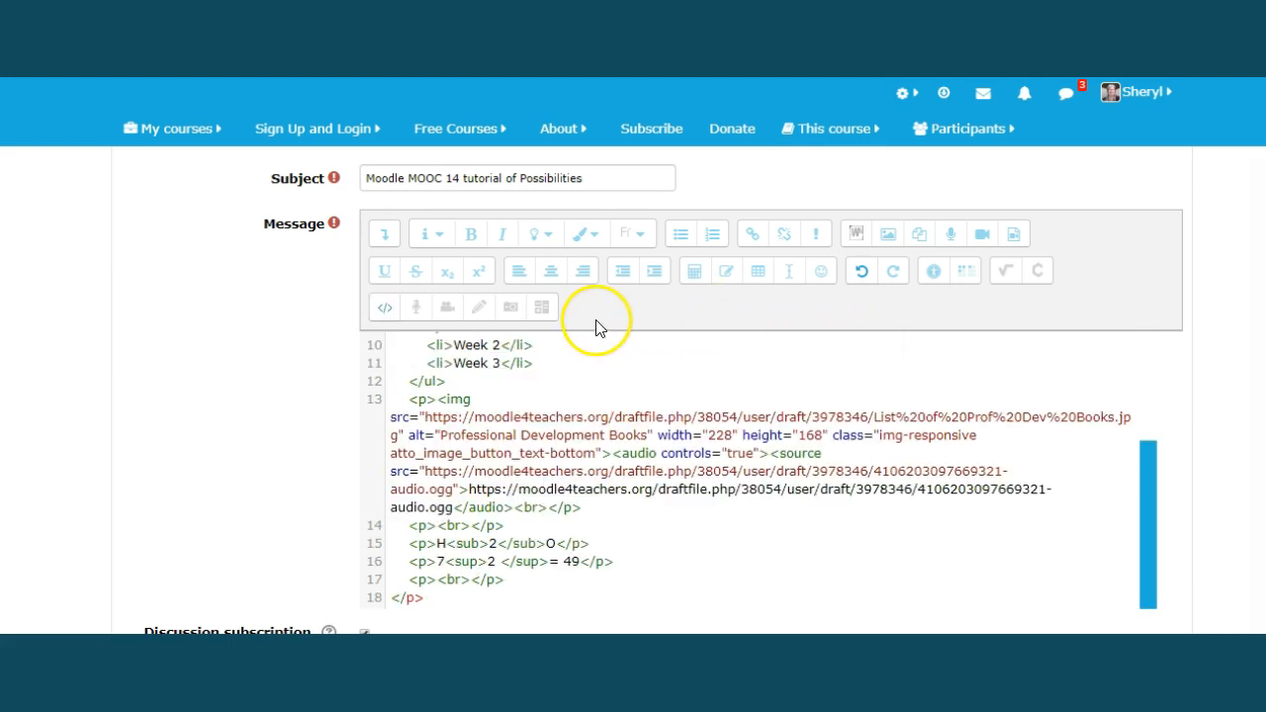
click(385, 306)
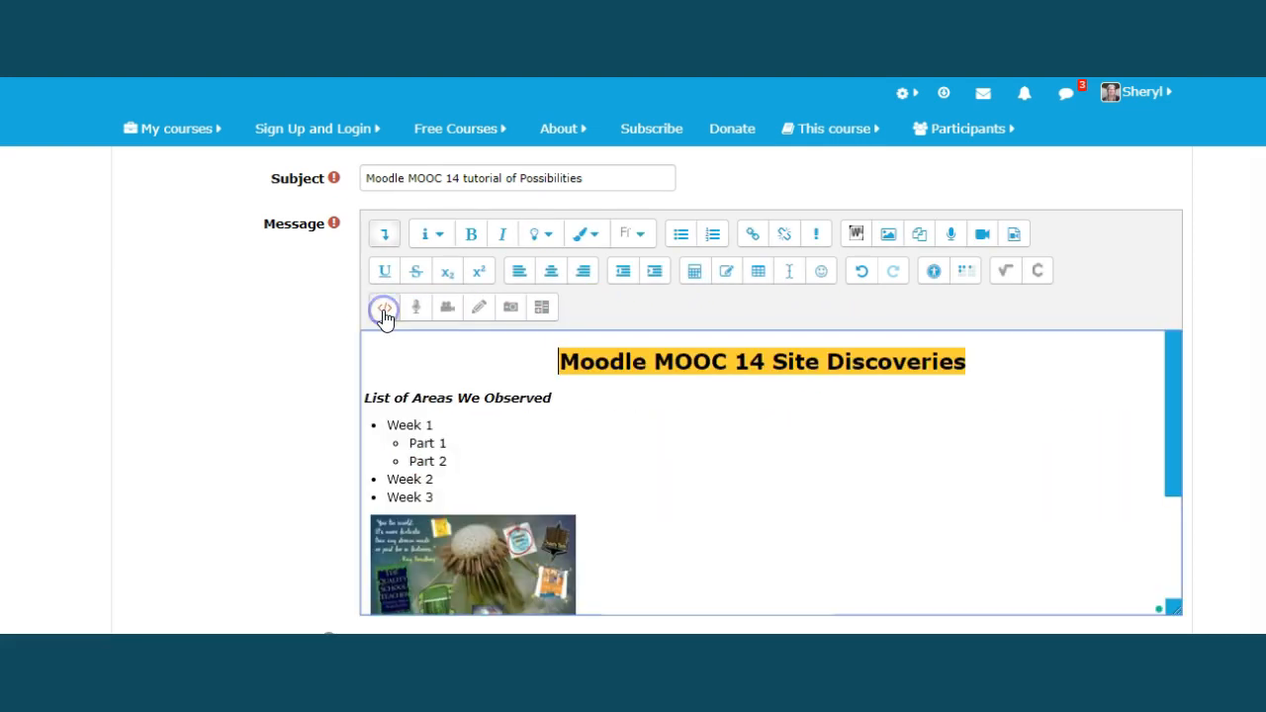
click(887, 420)
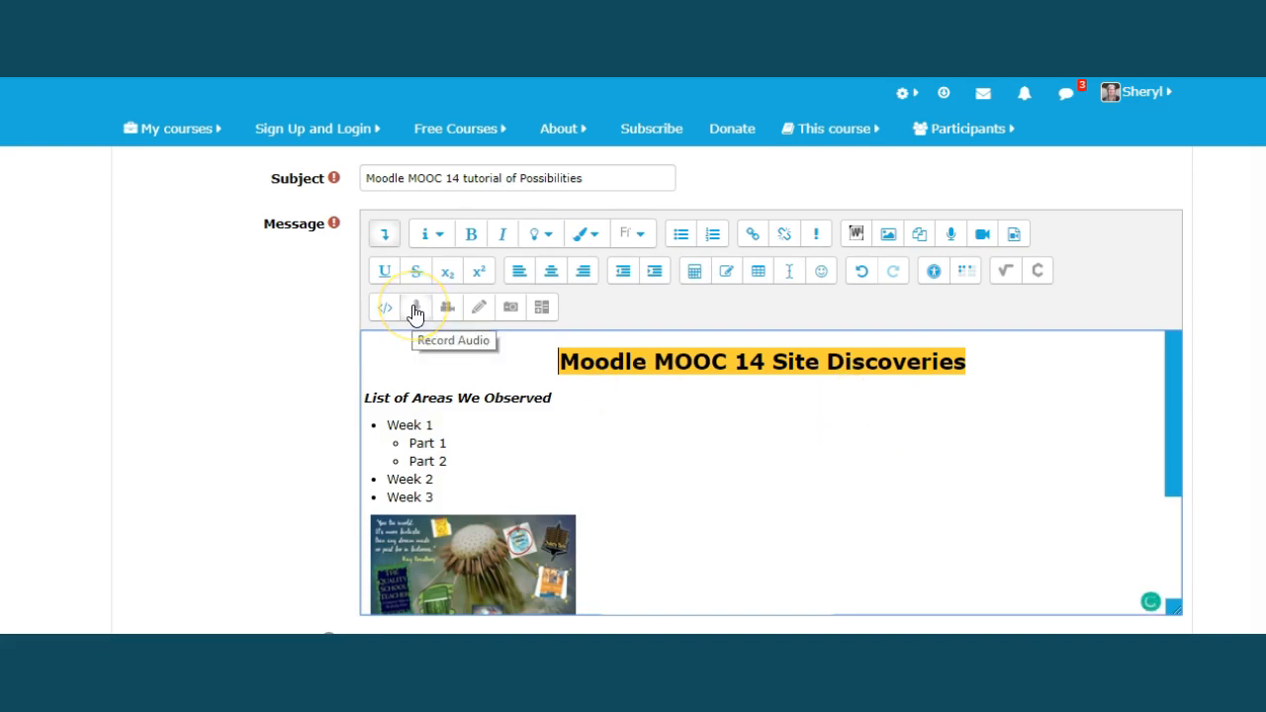
click(448, 310)
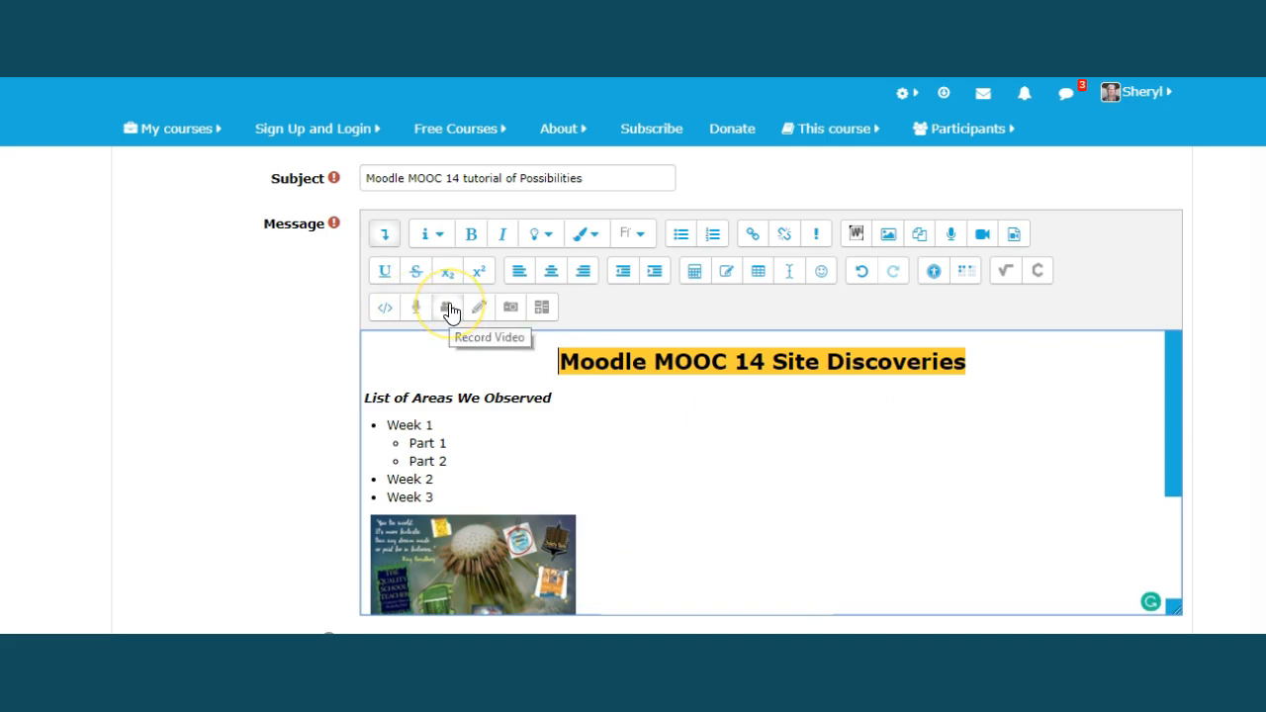
click(478, 312)
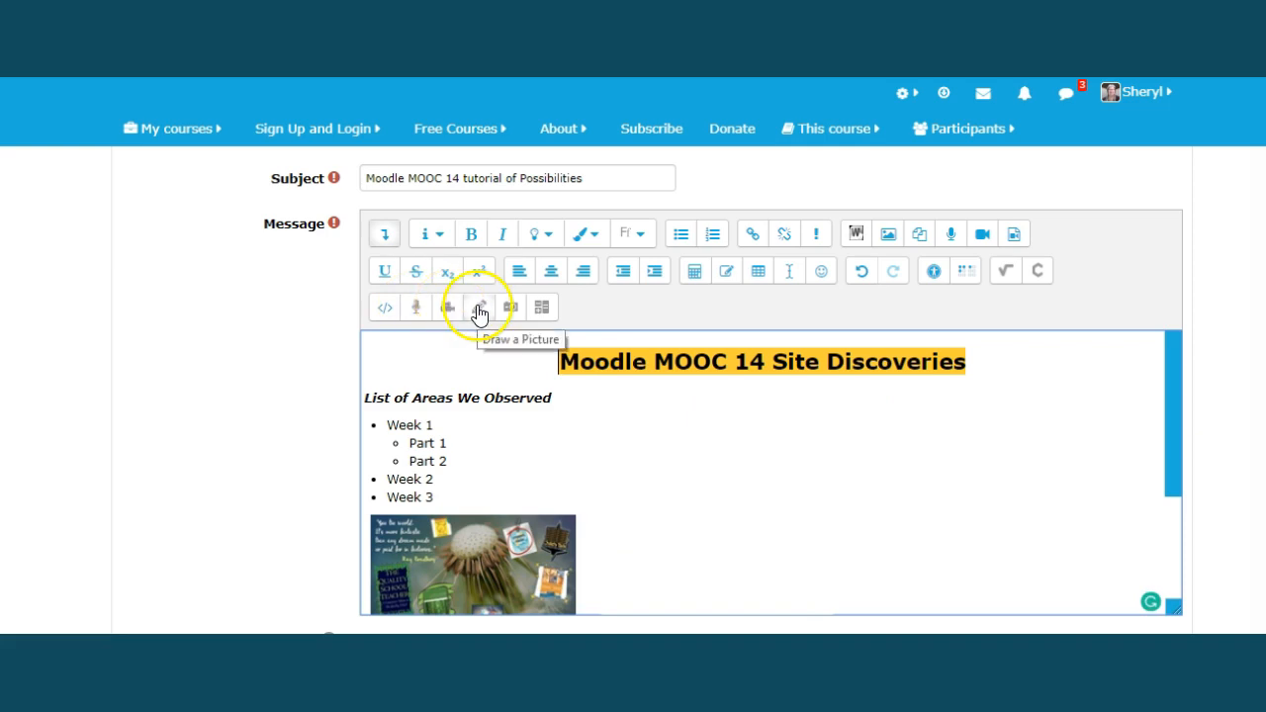
click(508, 312)
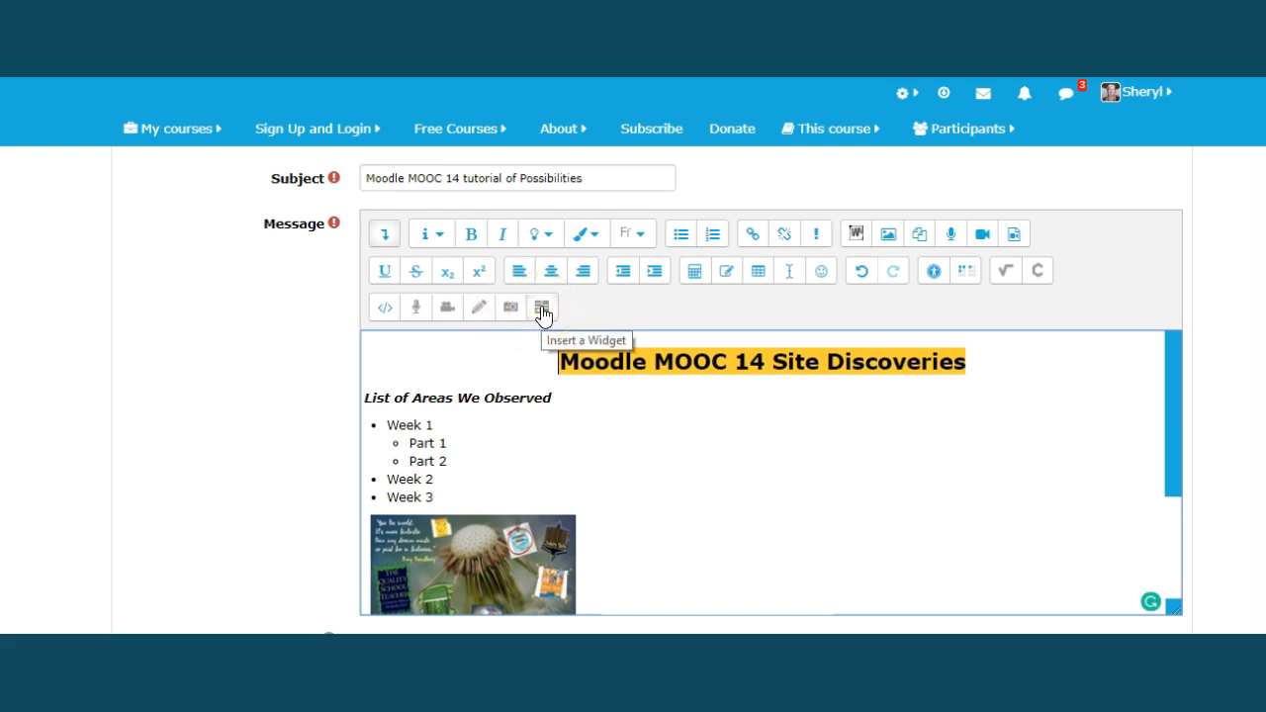
click(542, 310)
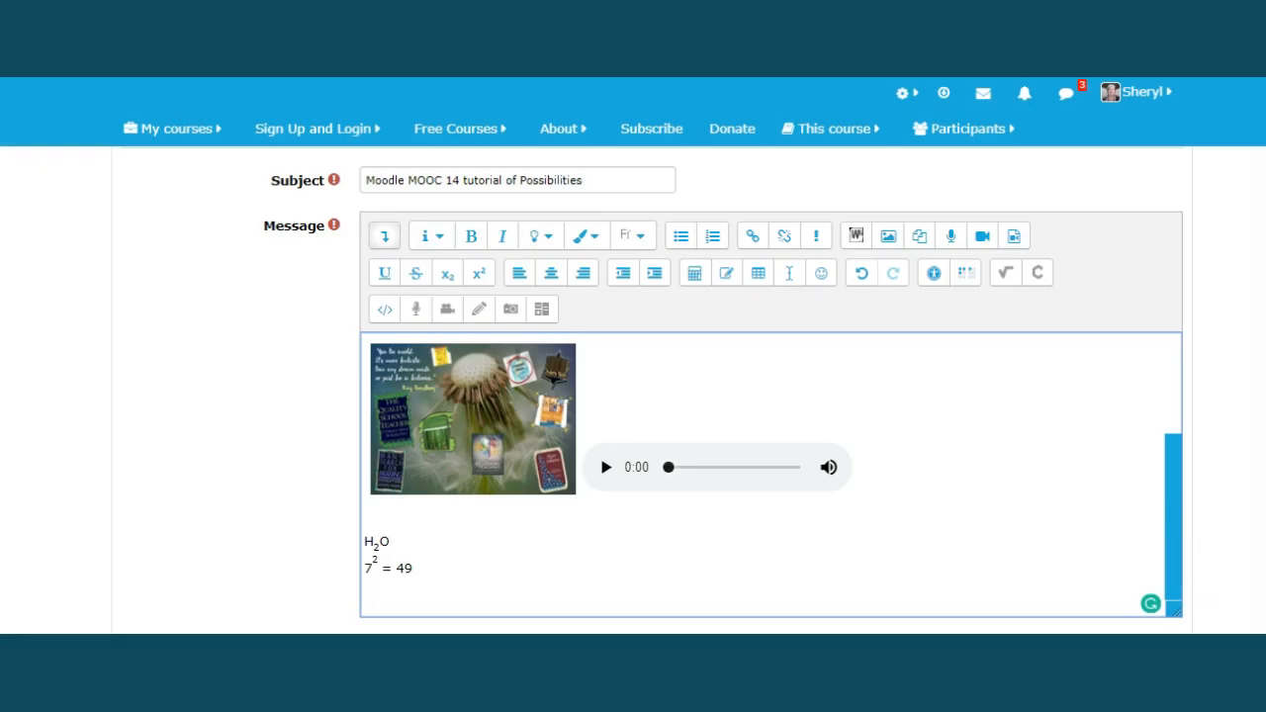
Step: Add the tags "Moodle MOOC 14" and "teacher development" to the discussion topic
scroll(653, 395, down, 3)
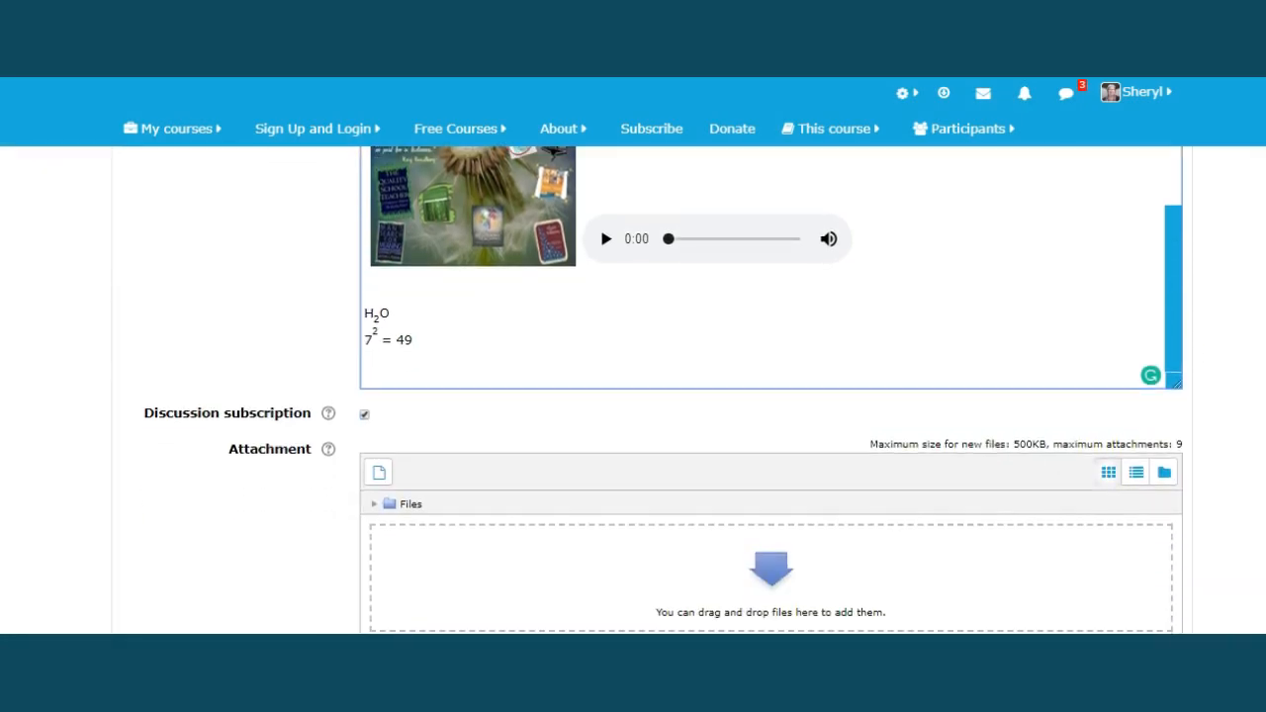
scroll(663, 390, up, 1)
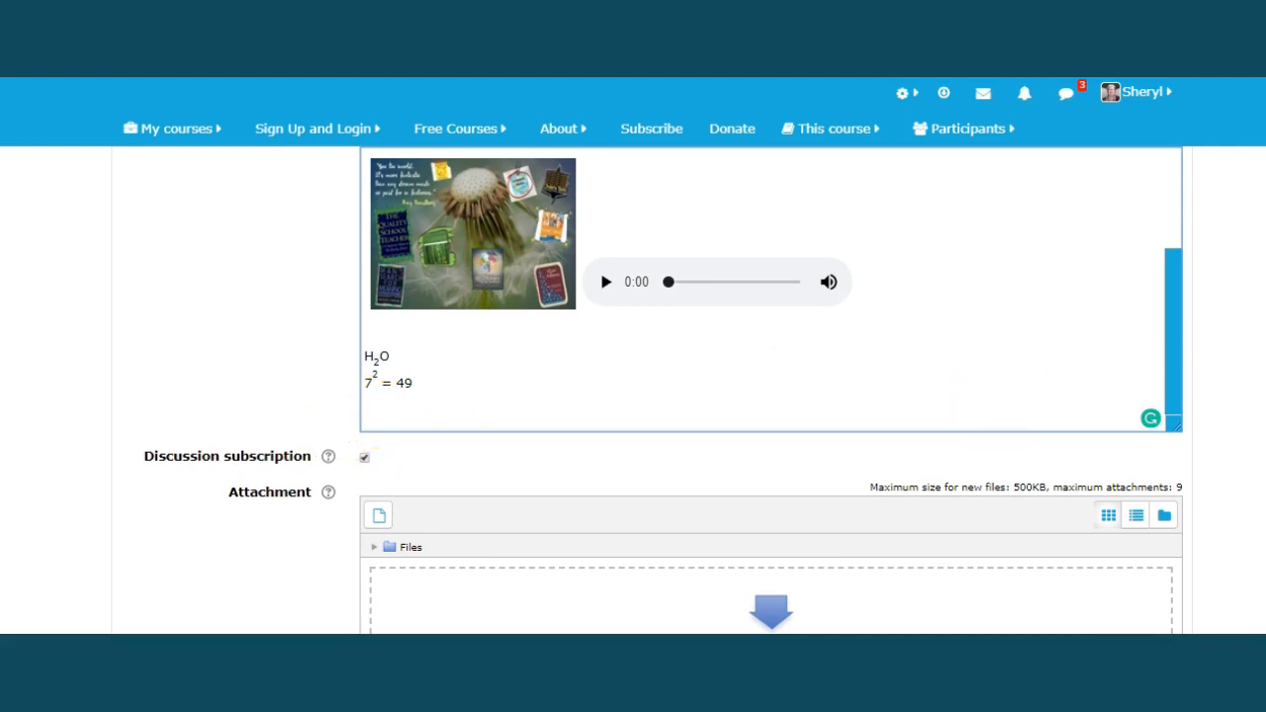
scroll(663, 390, down, 3)
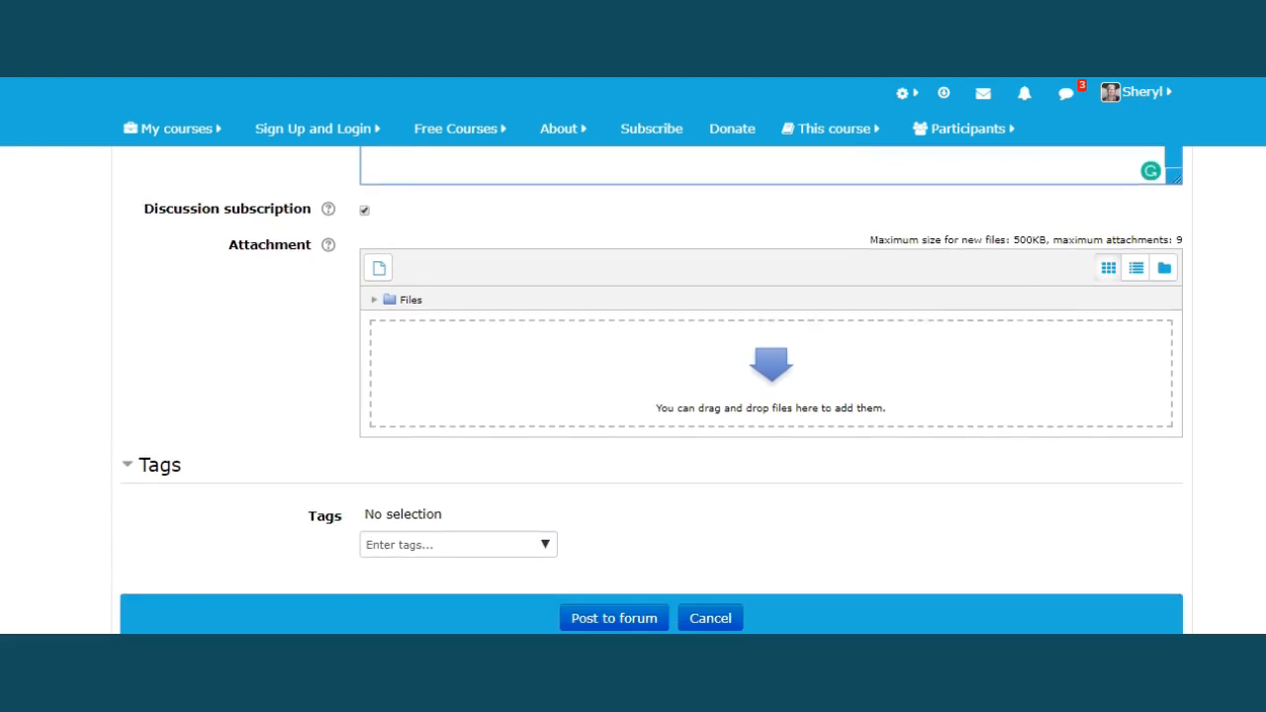
scroll(653, 389, up, 1)
scroll(659, 446, down, 1)
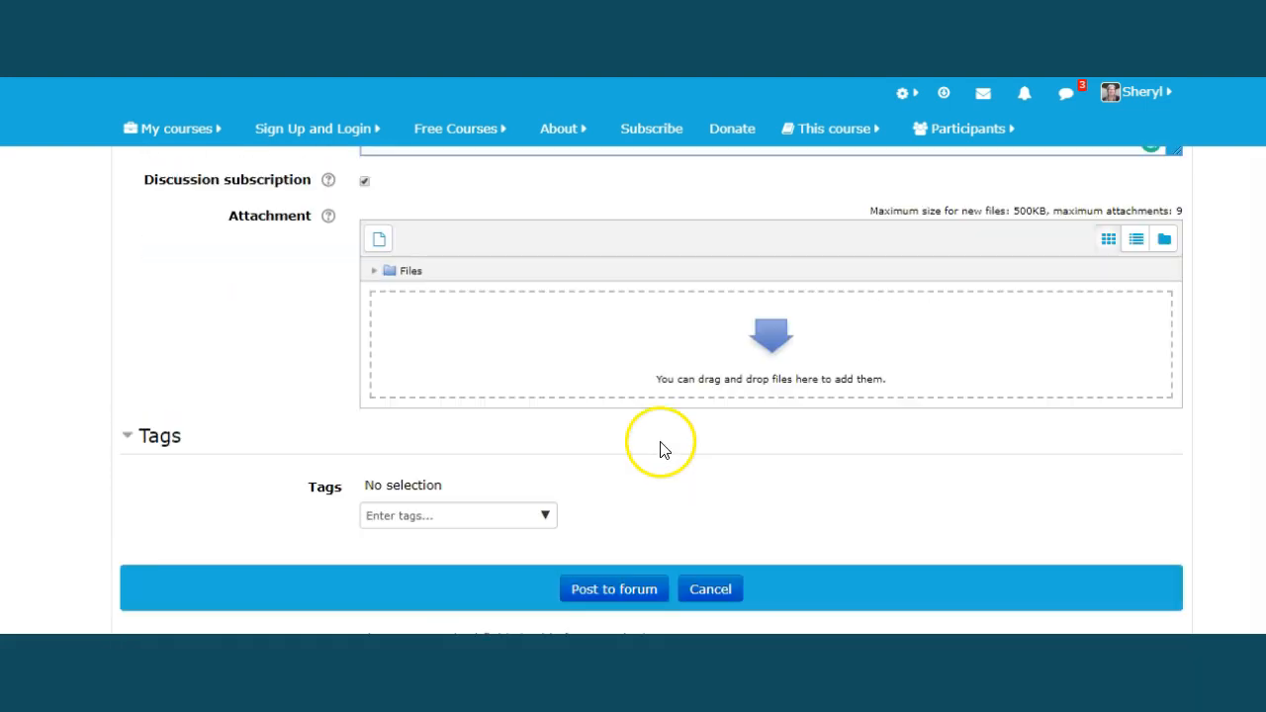
click(545, 518)
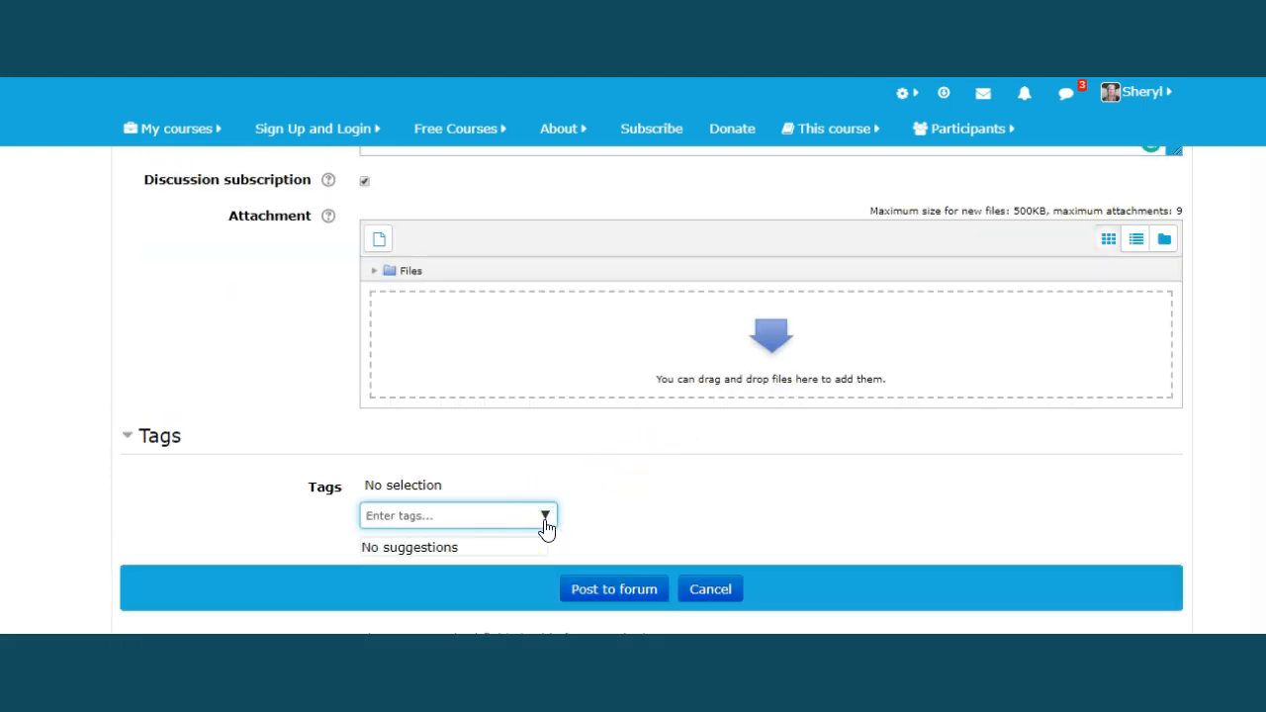
click(408, 518)
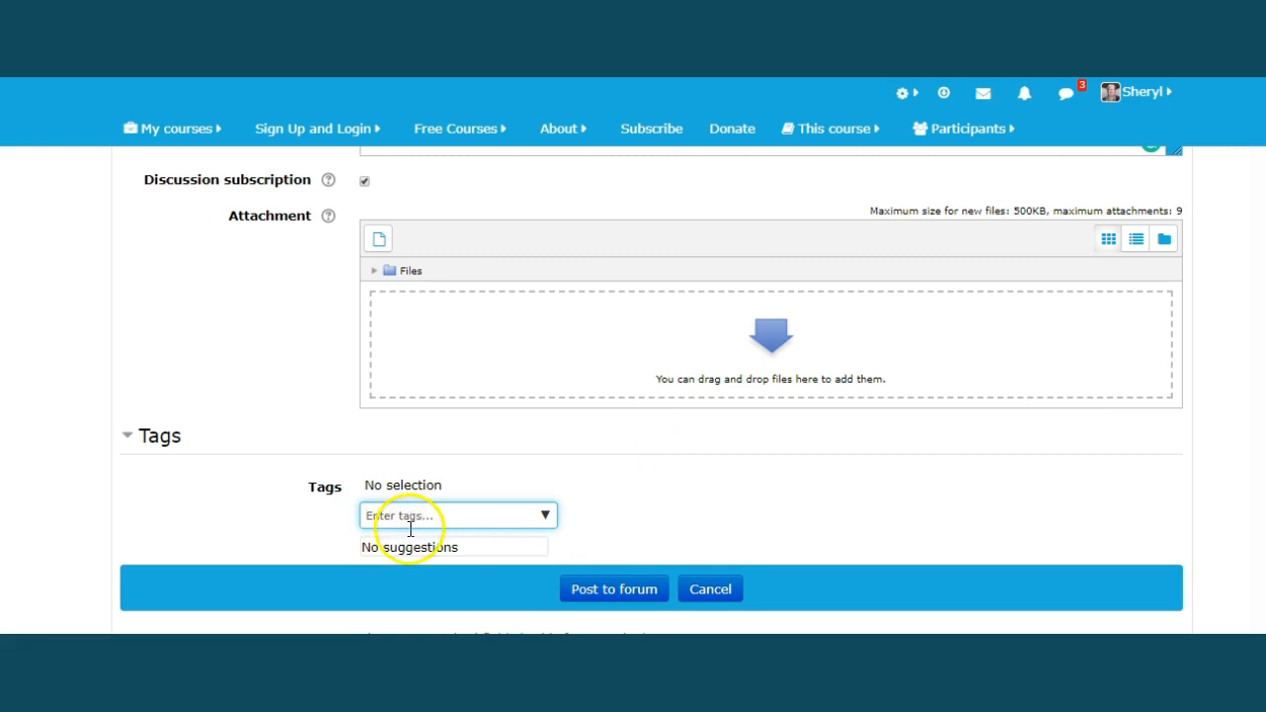
text(Moodle MOOC 14)
key(Return)
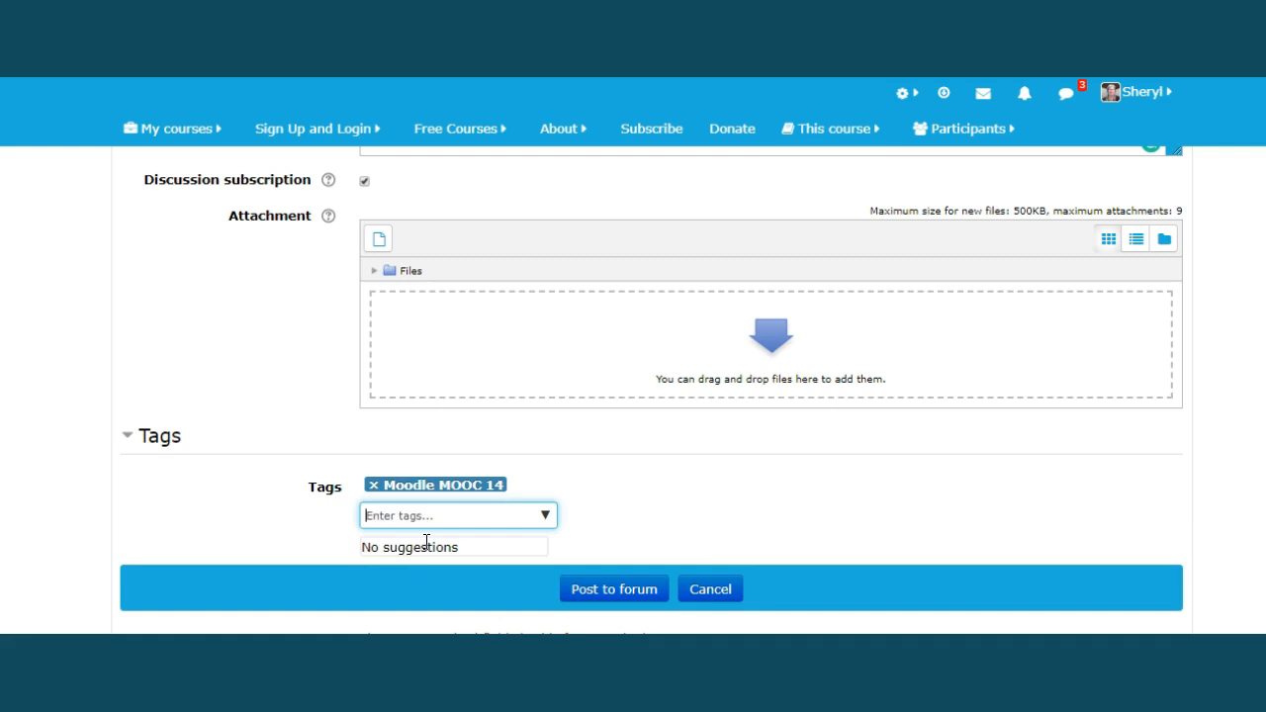
text(teacher development)
key(Return)
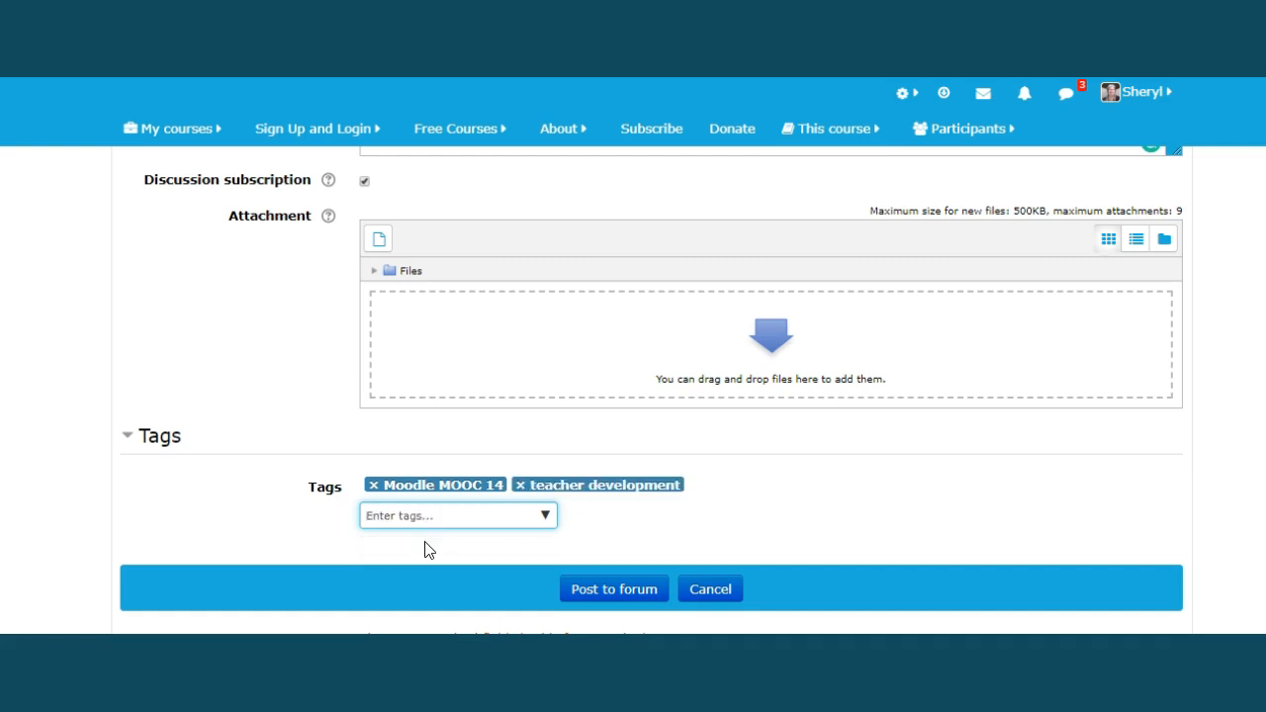
Step: Review the completed discussion form, from its posting options and page footer back up to the forum description
click(610, 591)
click(644, 581)
scroll(652, 390, down, 2)
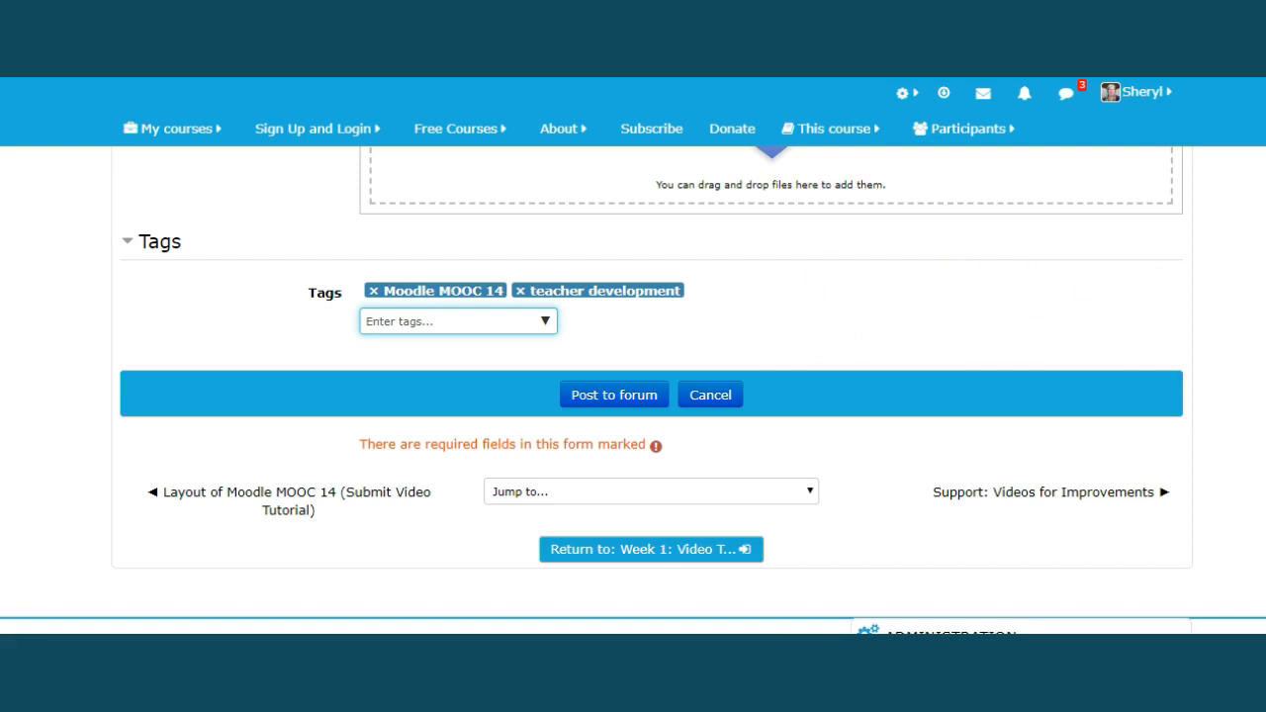
scroll(633, 391, up, 5)
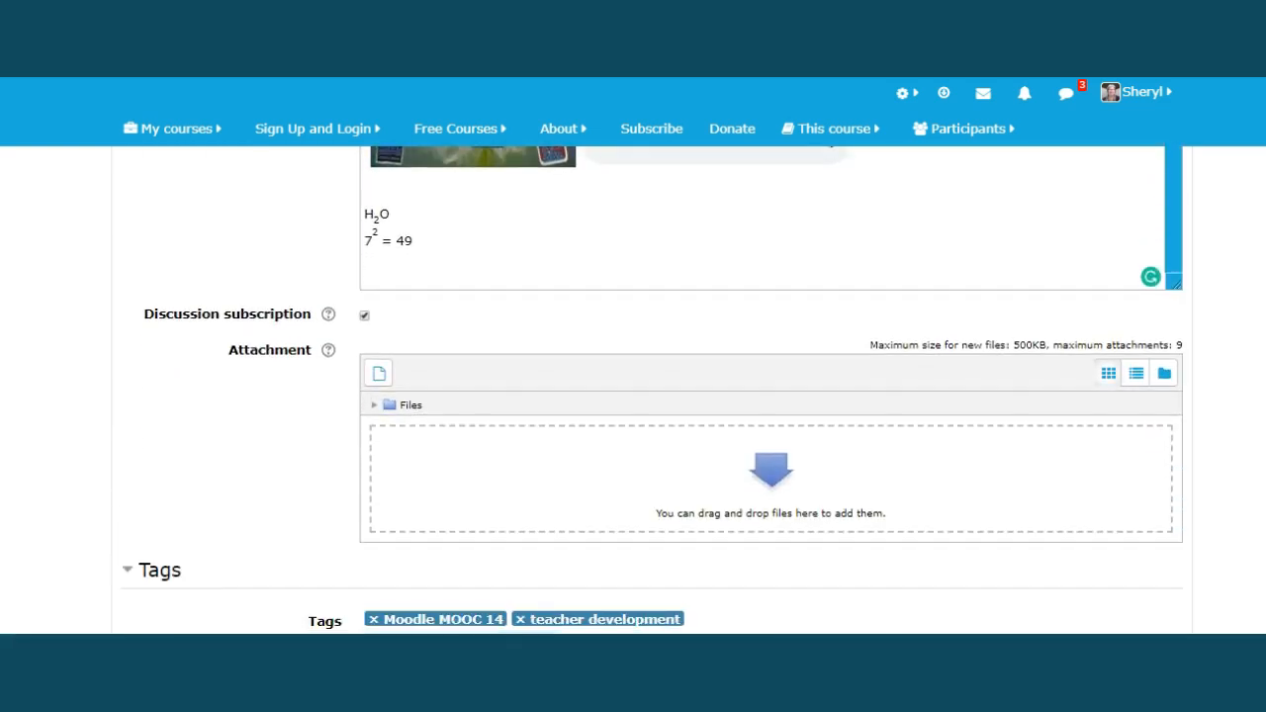
scroll(634, 391, up, 5)
scroll(633, 391, down, 9)
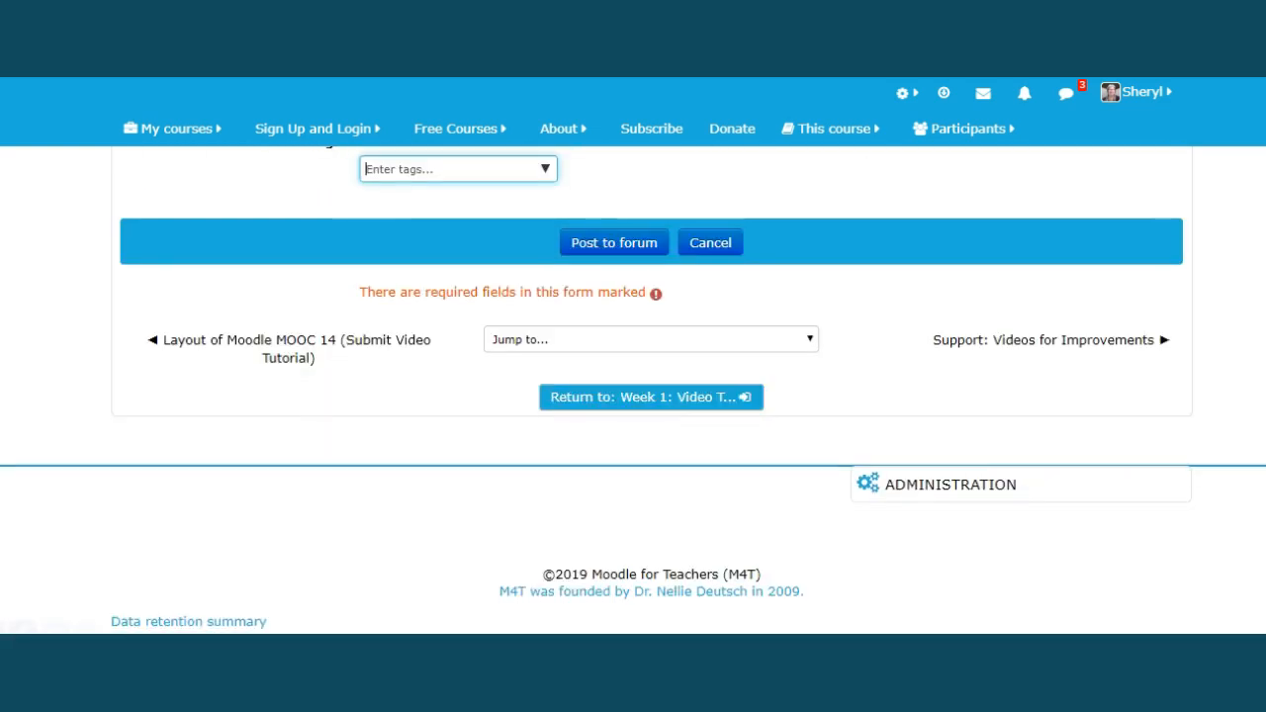
scroll(633, 391, up, 2)
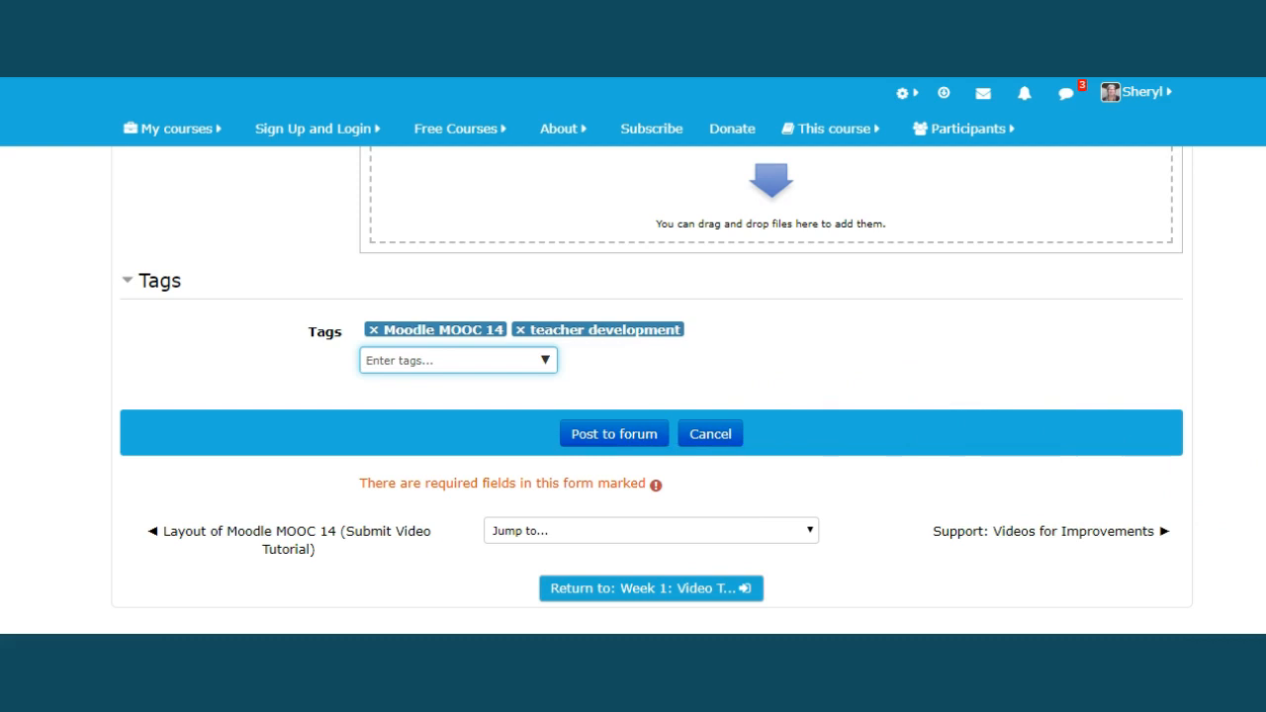
scroll(633, 391, up, 3)
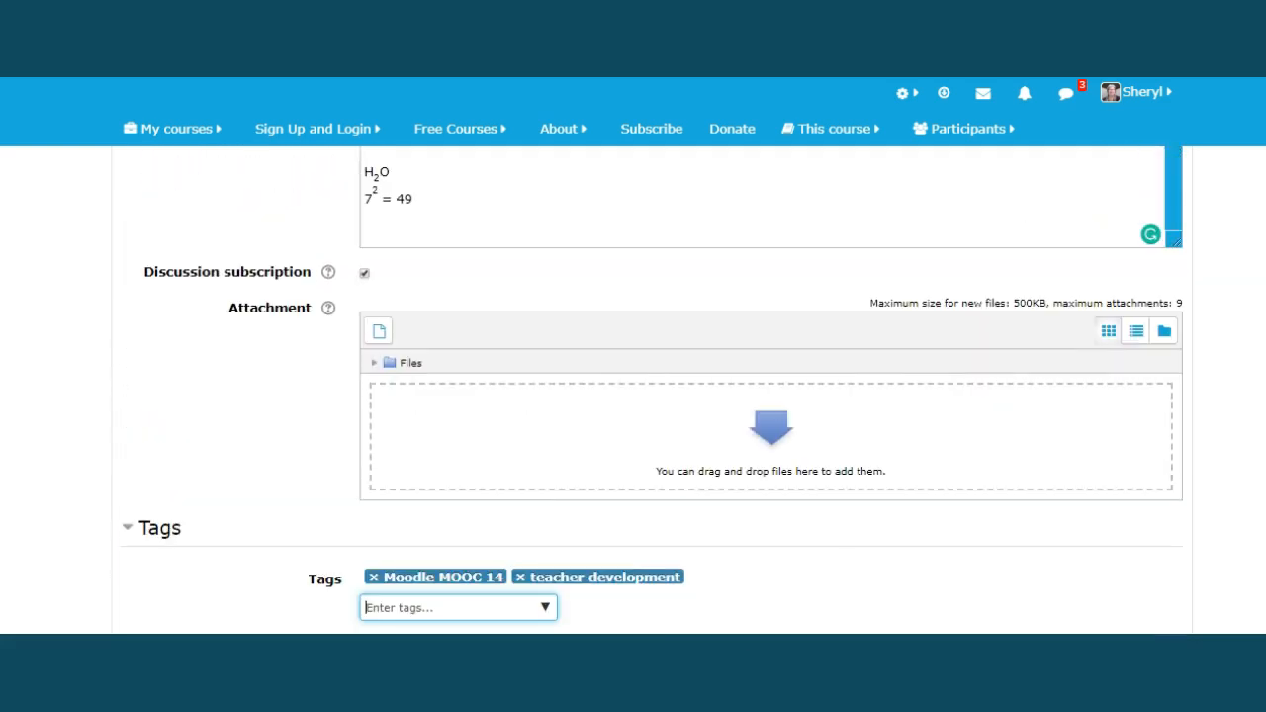
scroll(633, 391, up, 7)
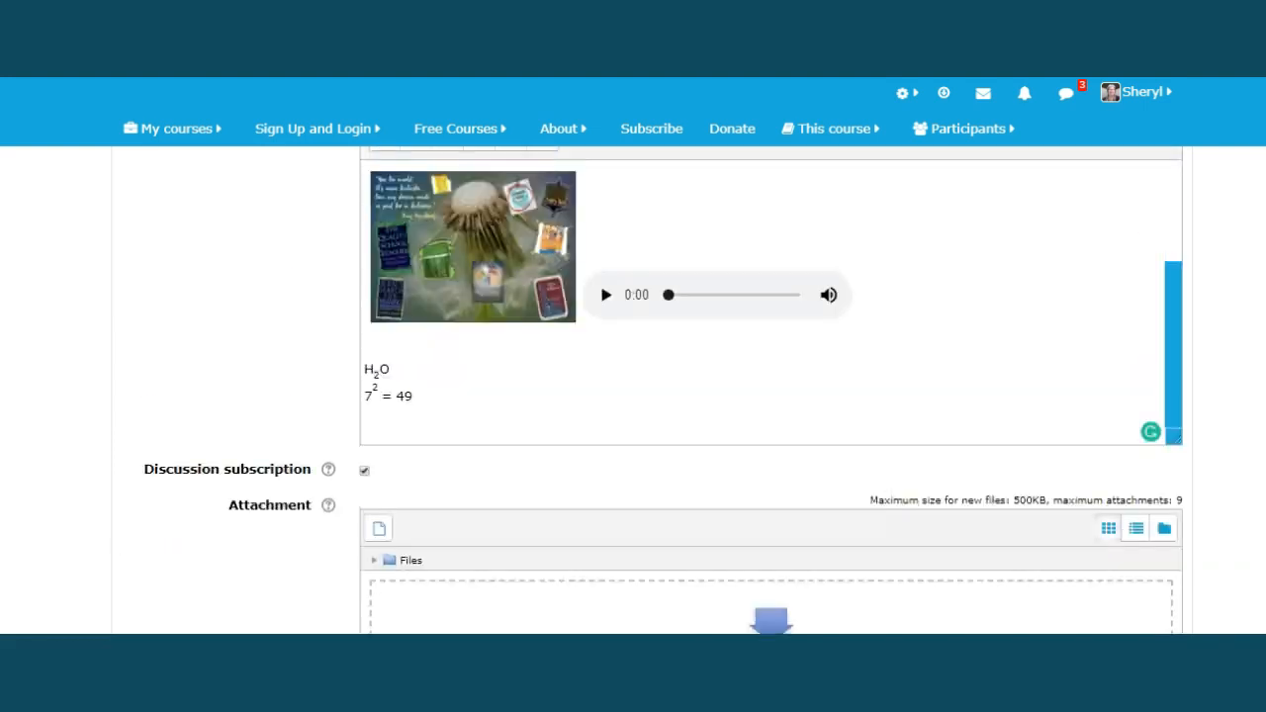
scroll(633, 391, up, 5)
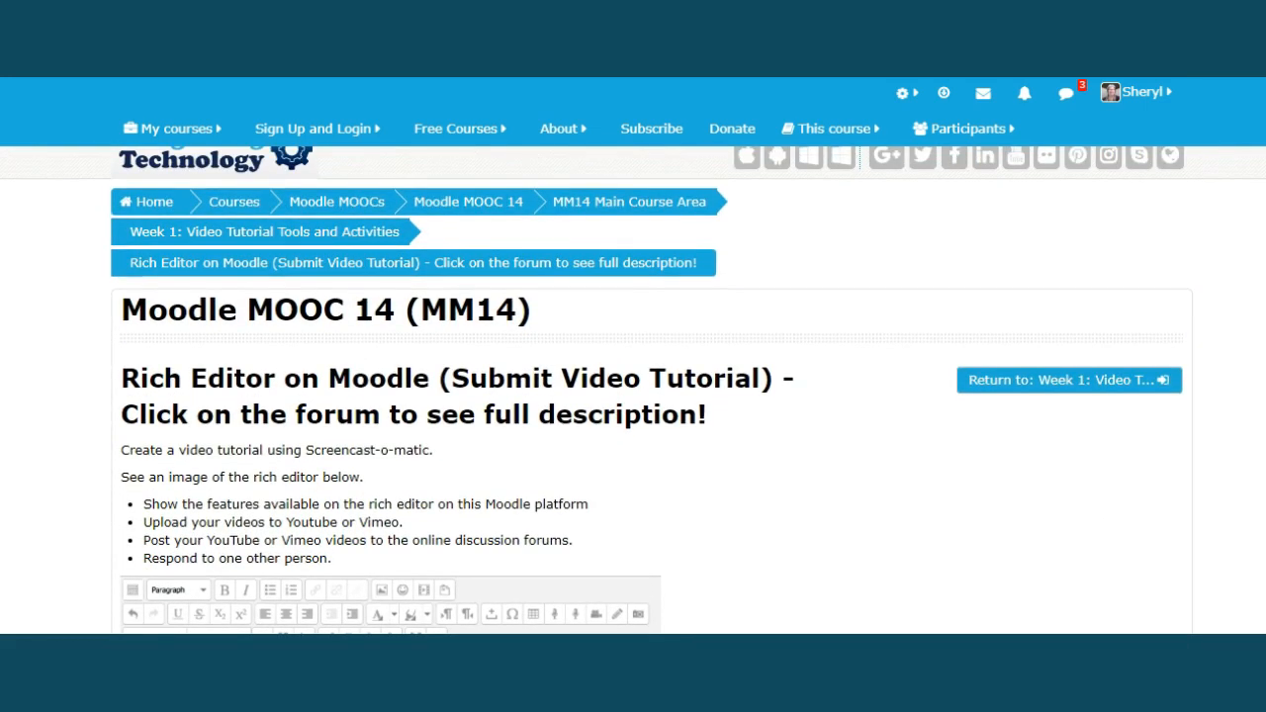
scroll(633, 391, up, 1)
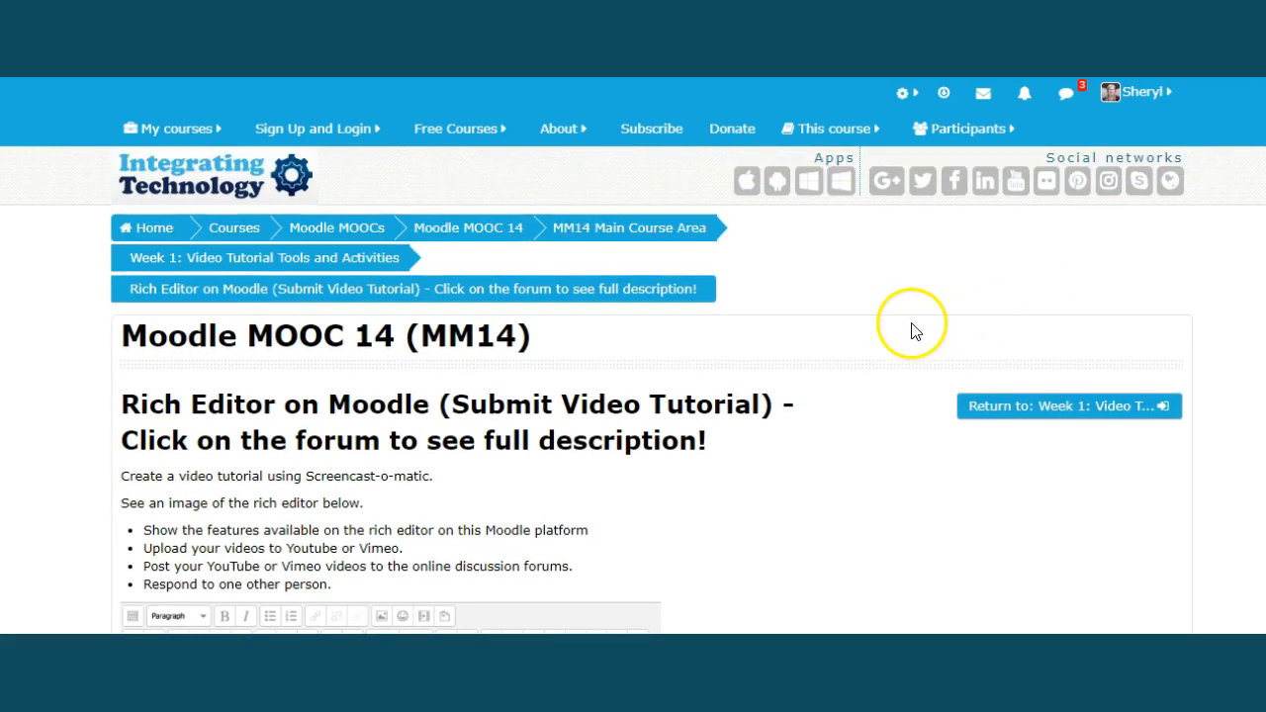